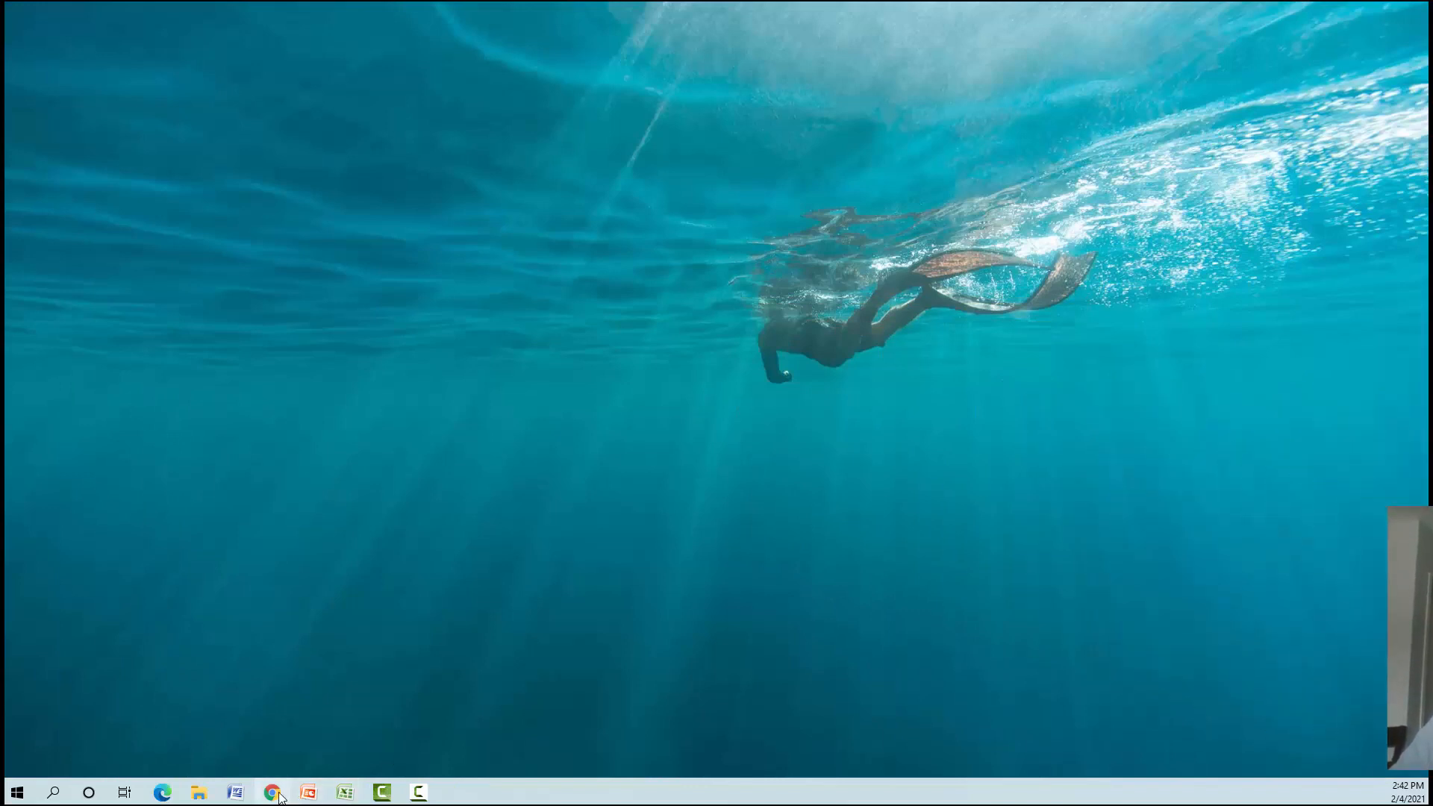
# - Switch to PowerPoint to read the Due Diligence with Google Maps registration slide, and return to the My Maps page in Chrome
pyautogui.click(273, 792)
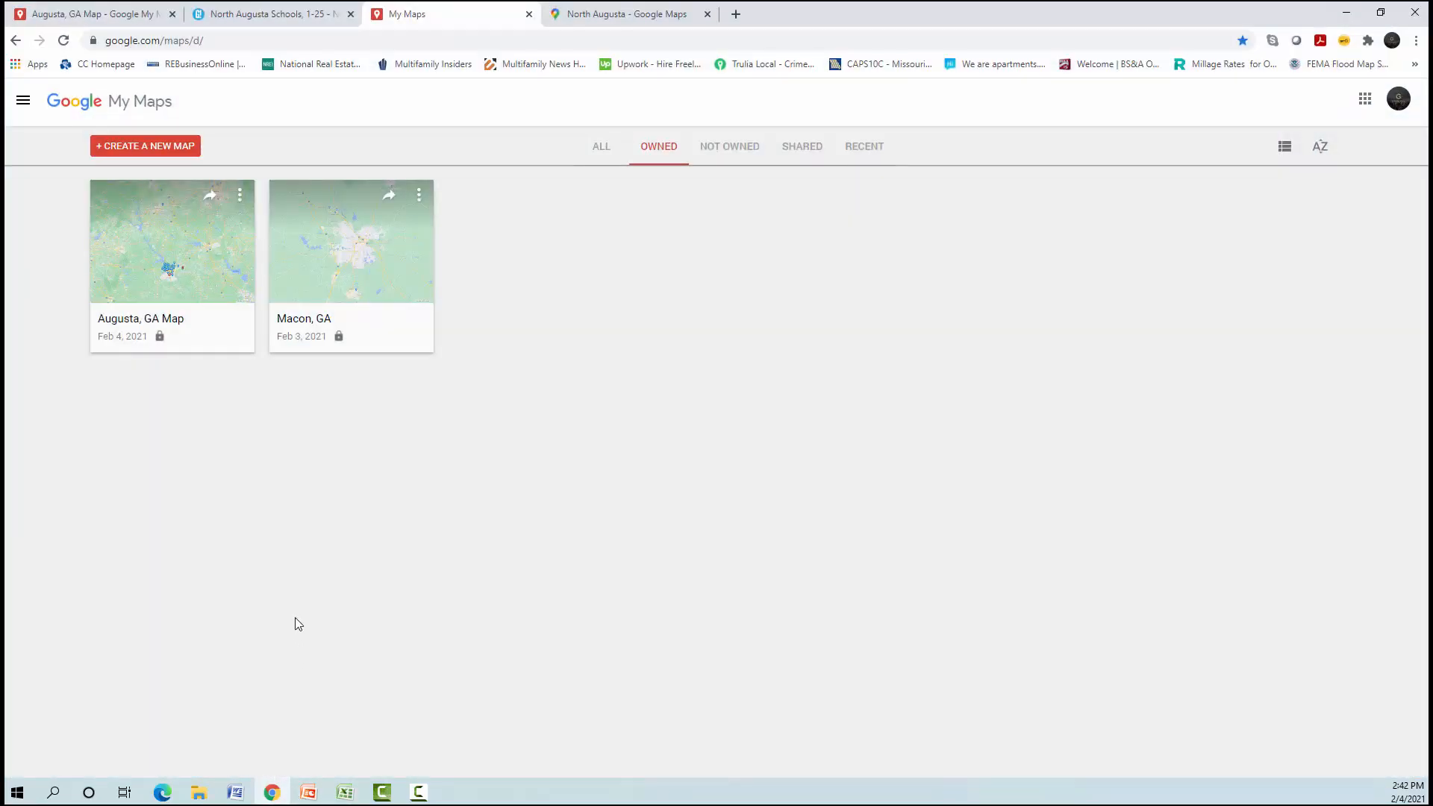
pyautogui.click(309, 792)
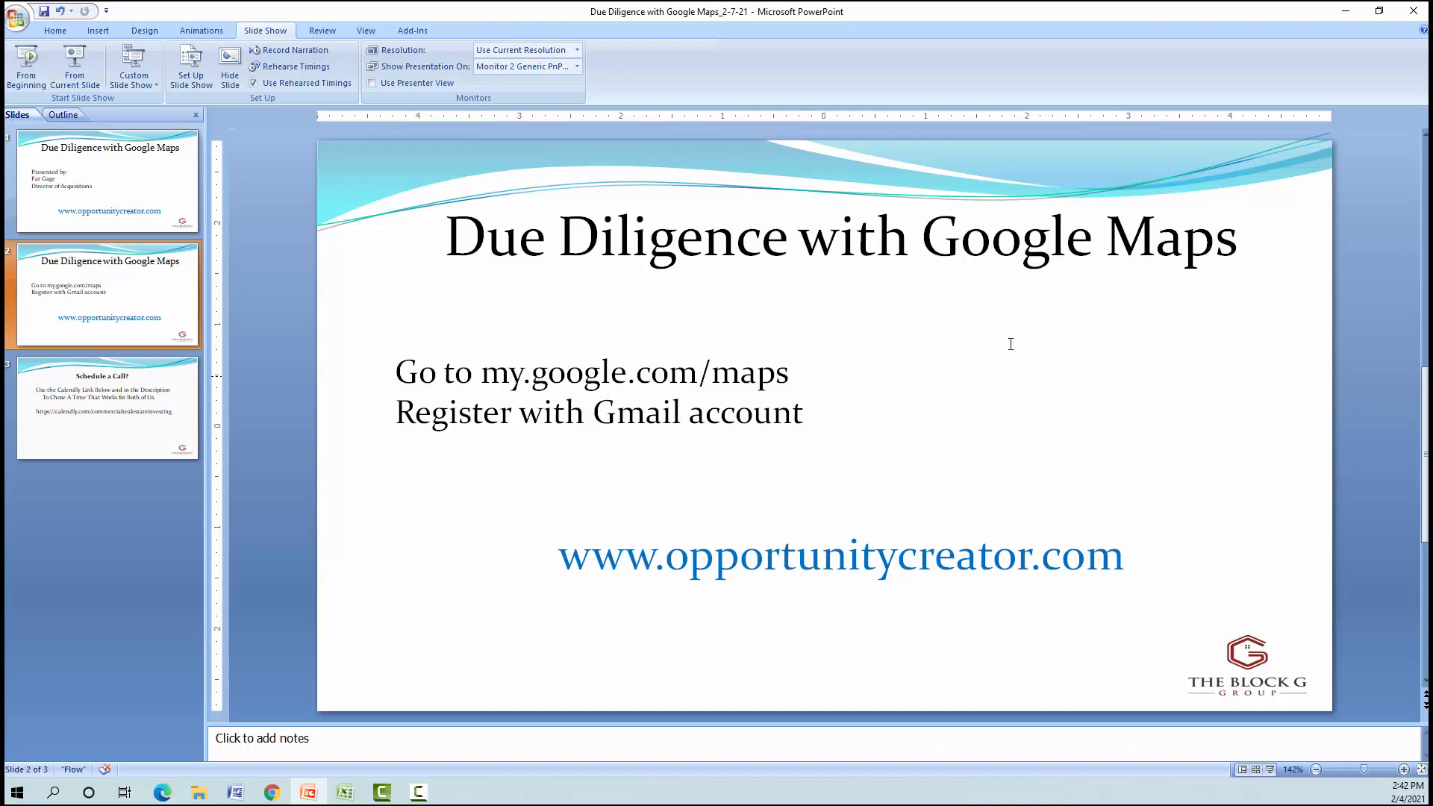
pyautogui.click(1346, 11)
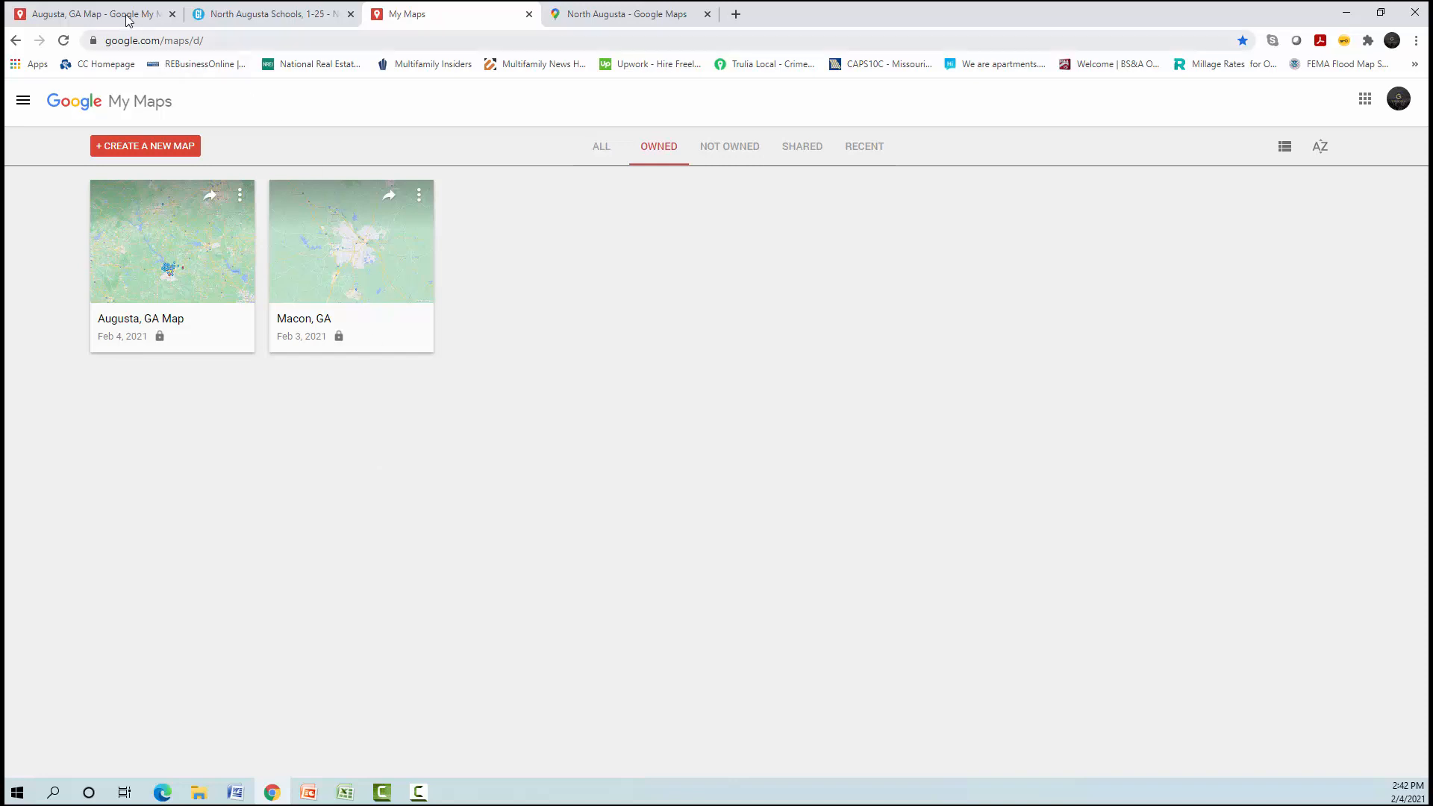
# - Open the Augusta, GA Map and hide its Best Schools and Apartments in Augusta layers, leaving Path of Progress shown
pyautogui.click(123, 15)
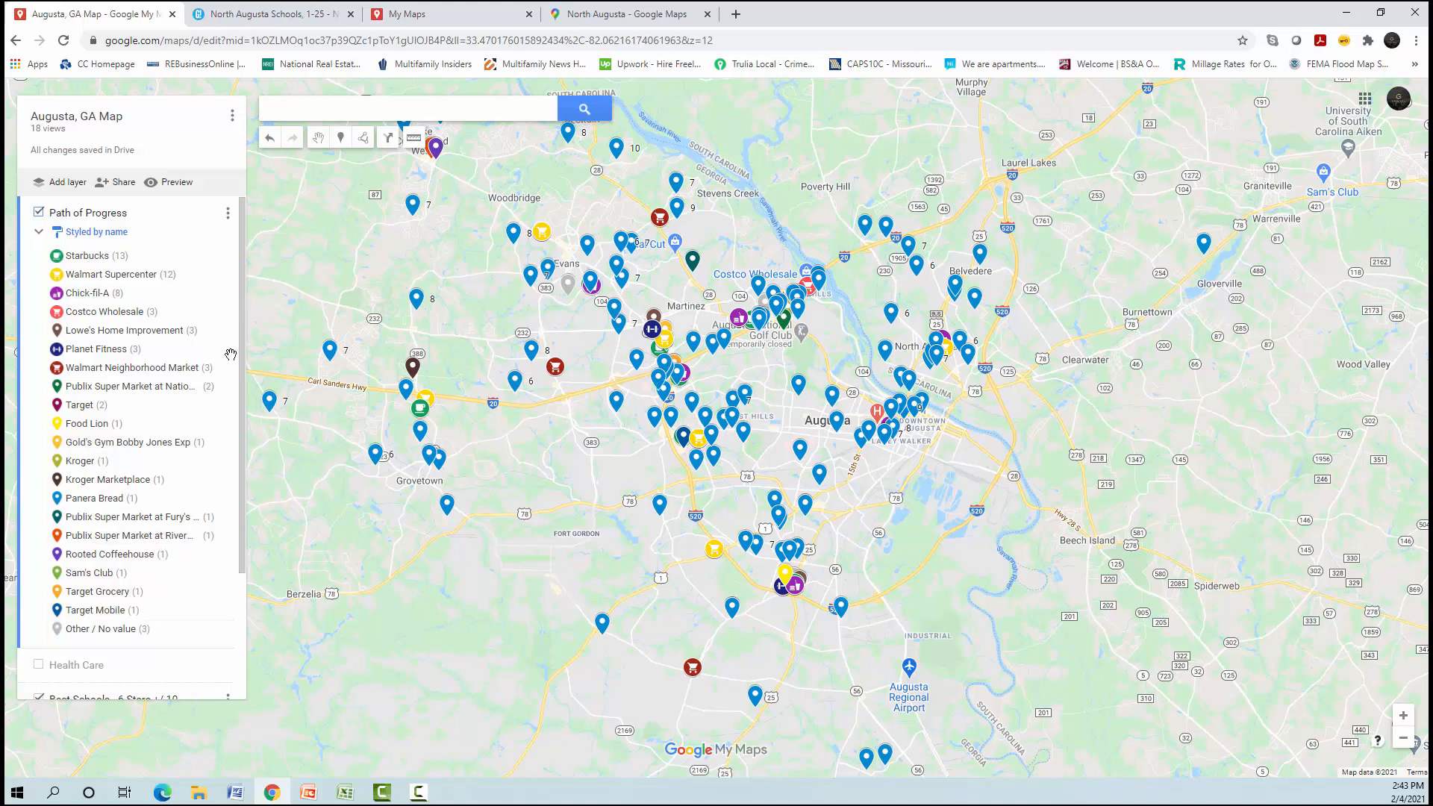
pyautogui.scroll(-2, 244, 552)
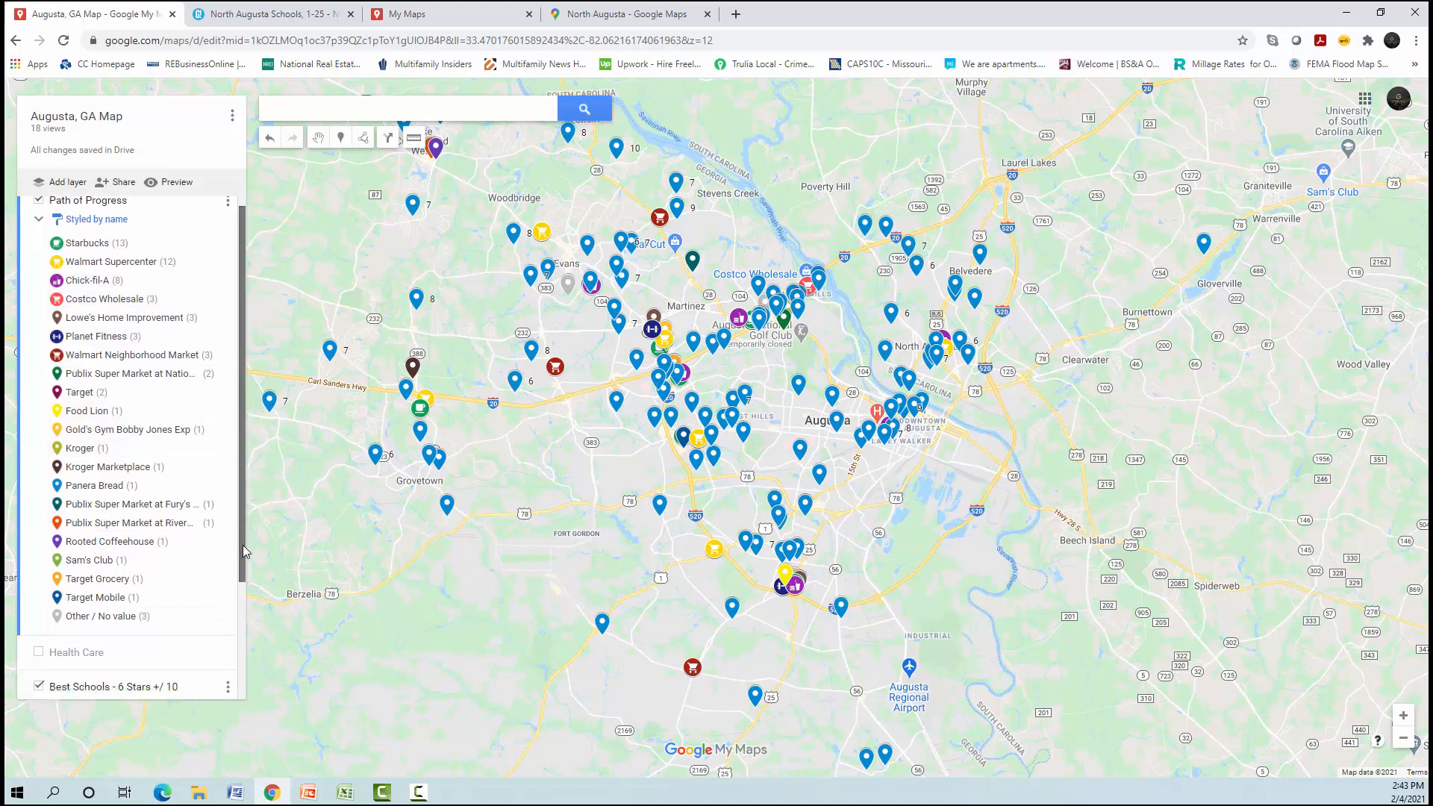
pyautogui.scroll(-3, 245, 553)
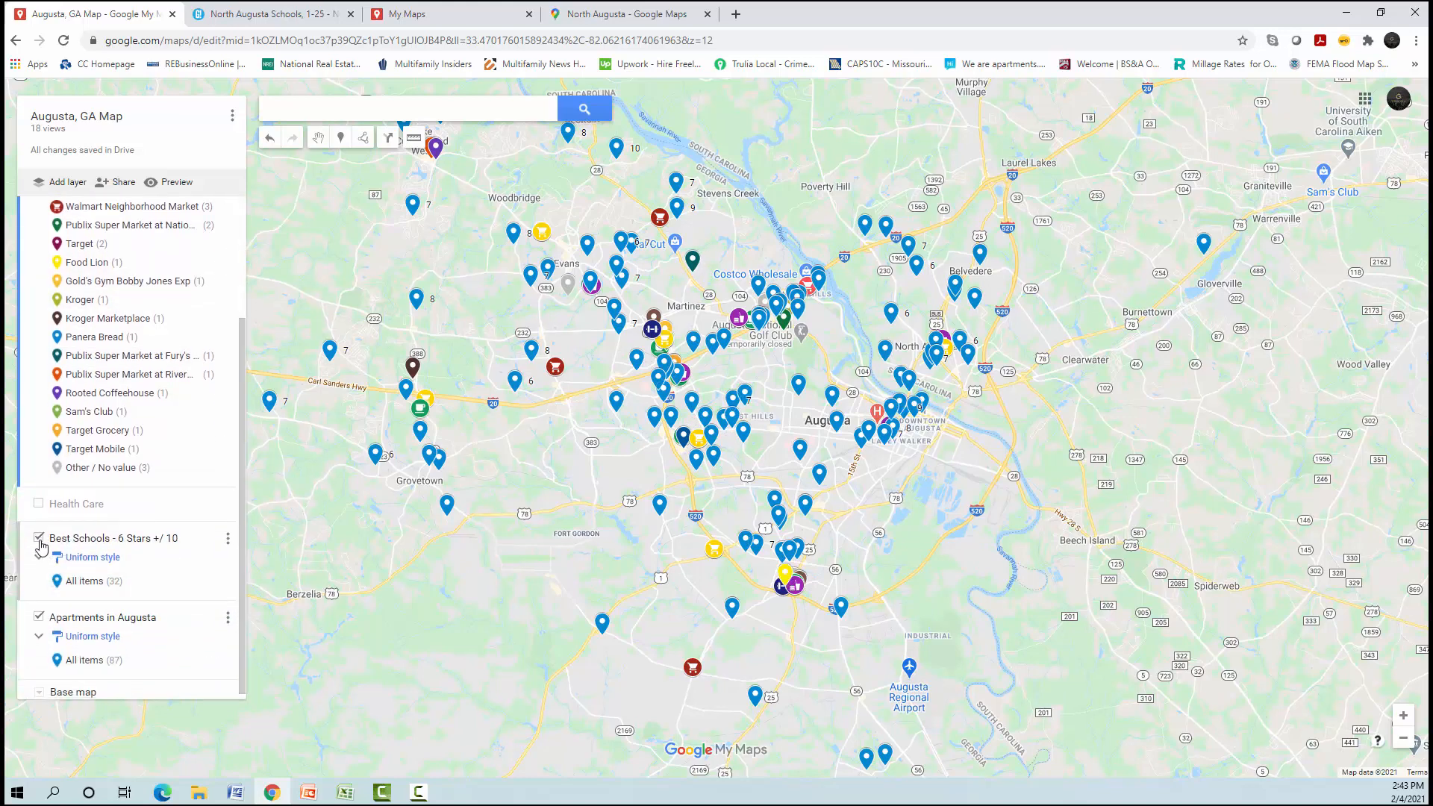
pyautogui.click(39, 538)
pyautogui.click(39, 617)
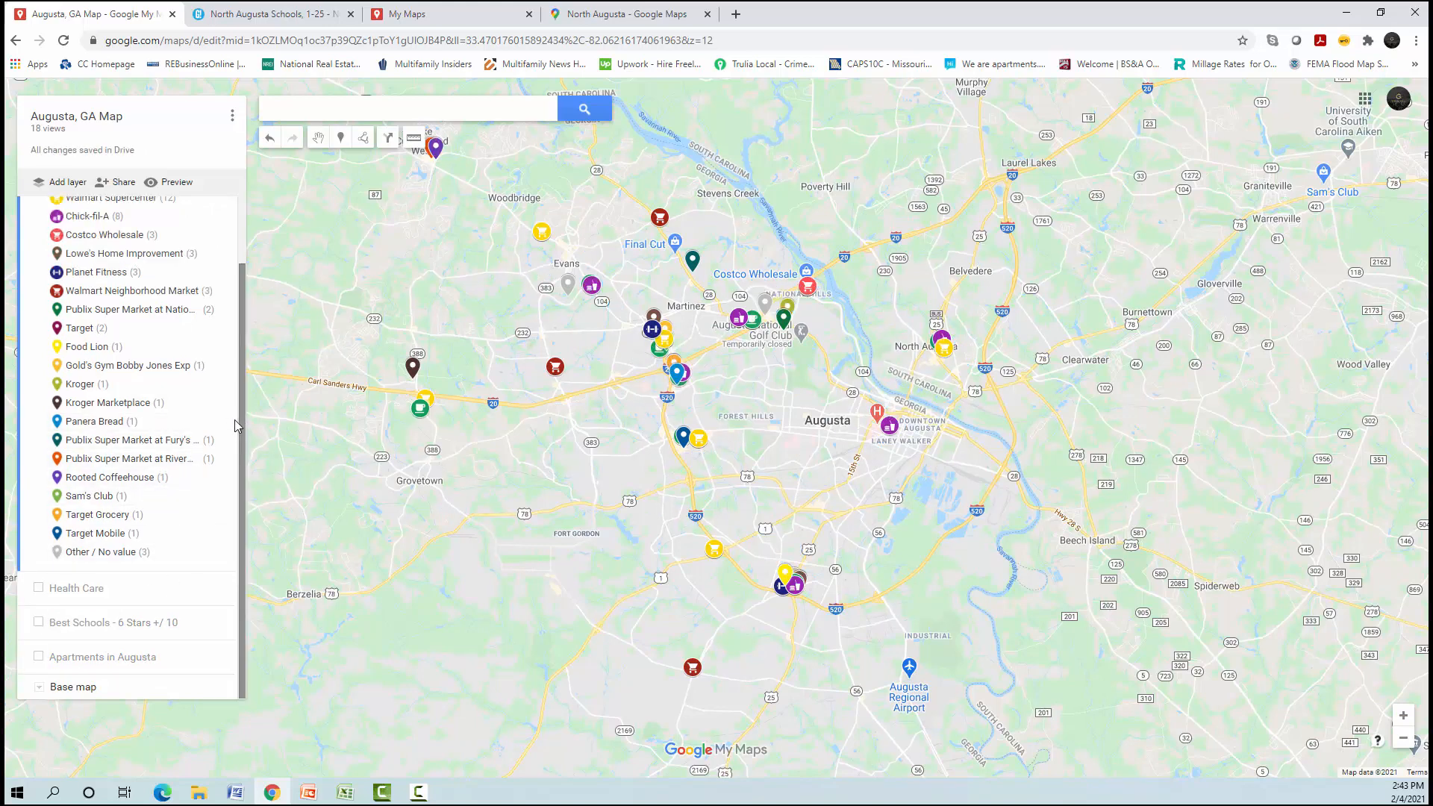
pyautogui.scroll(2, 238, 410)
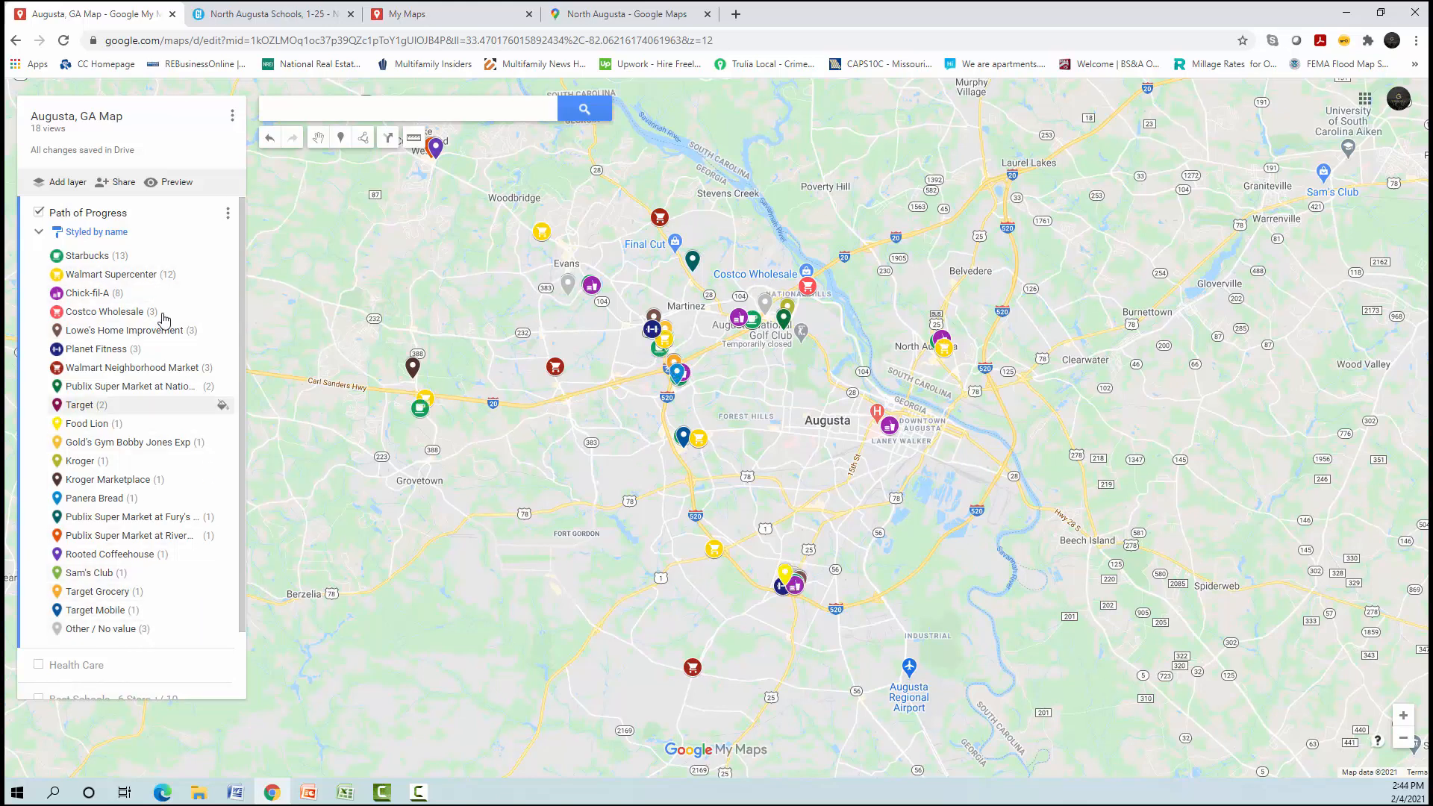
# - Hide Path of Progress and examine the Best Schools and Apartments in Augusta layers one at a time
pyautogui.click(38, 214)
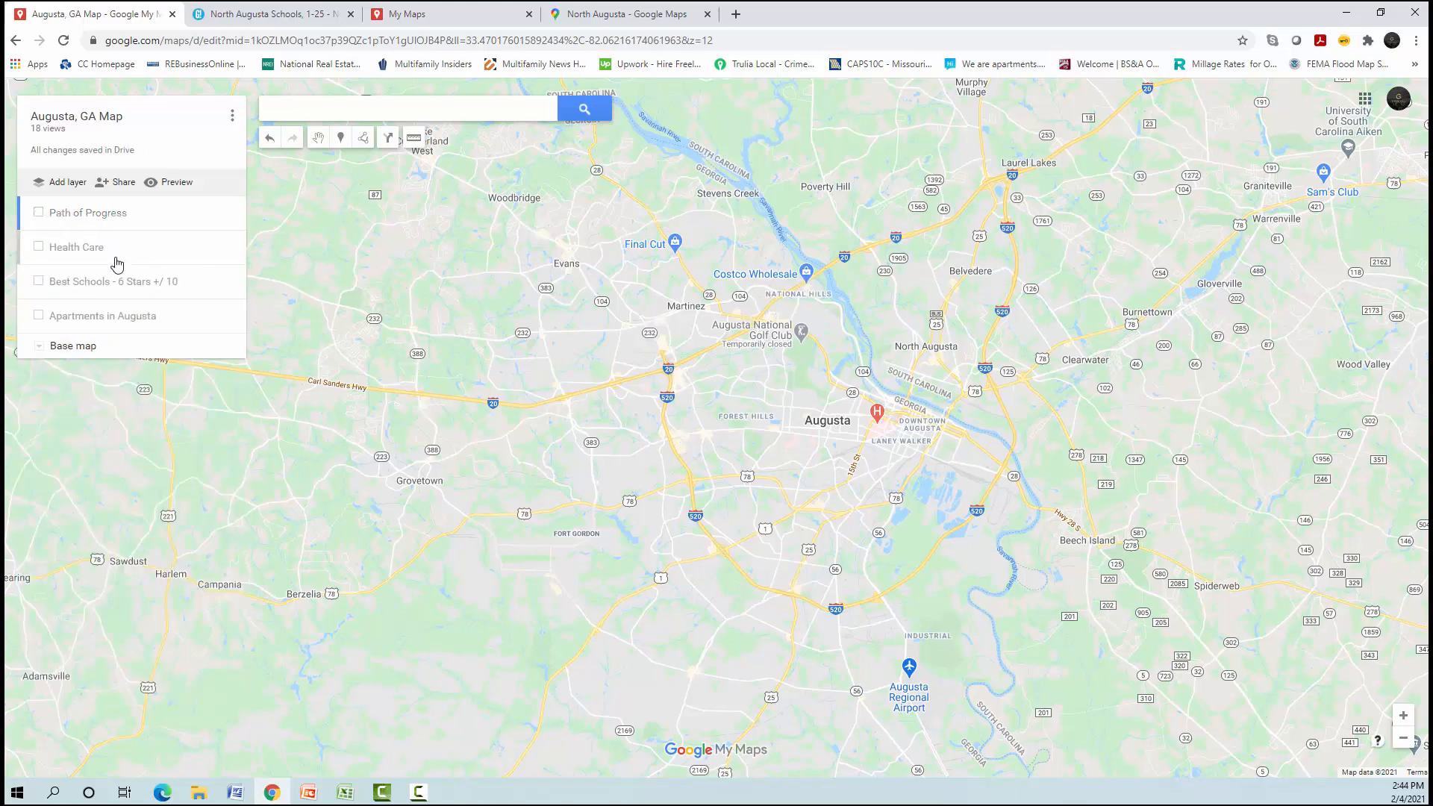
pyautogui.click(39, 283)
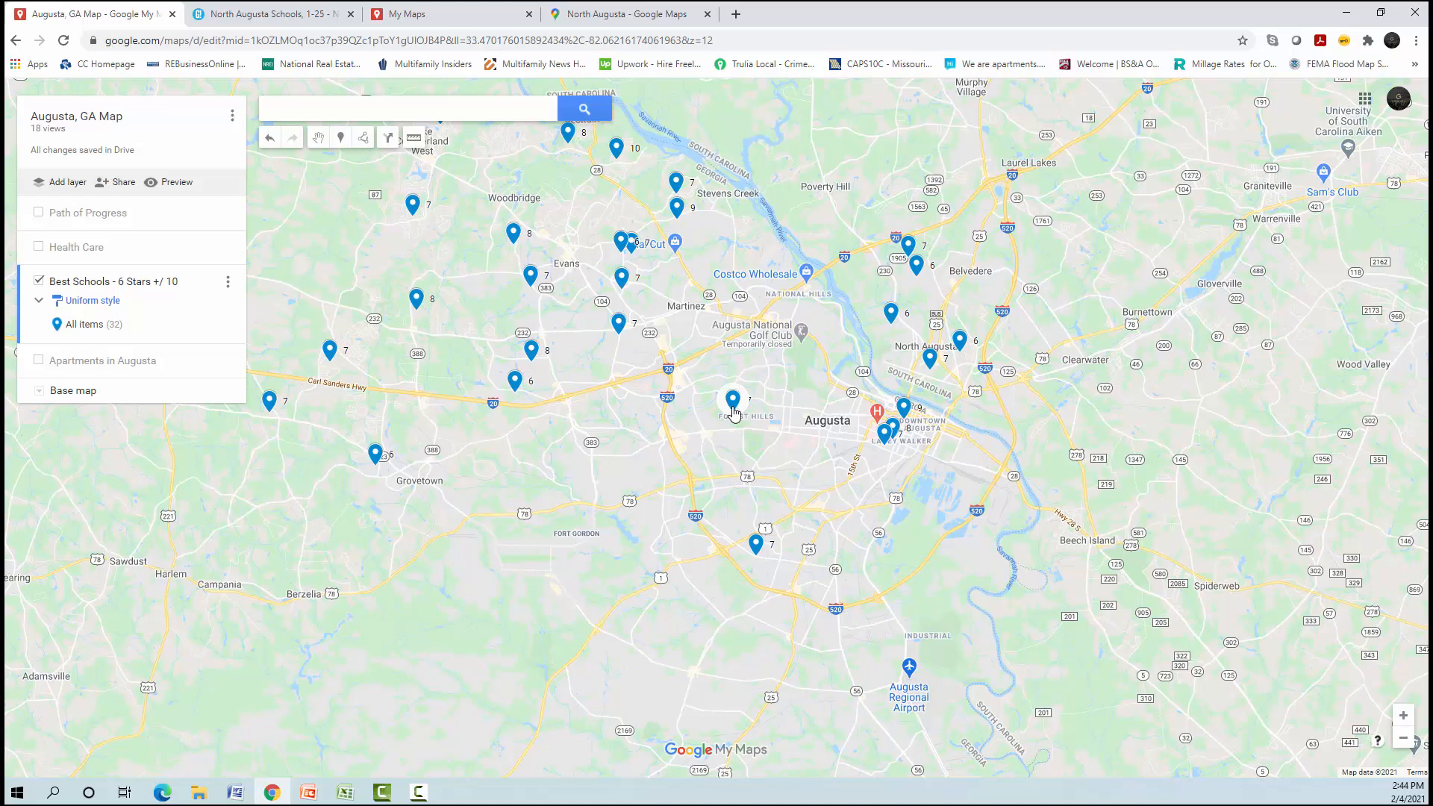
pyautogui.click(39, 282)
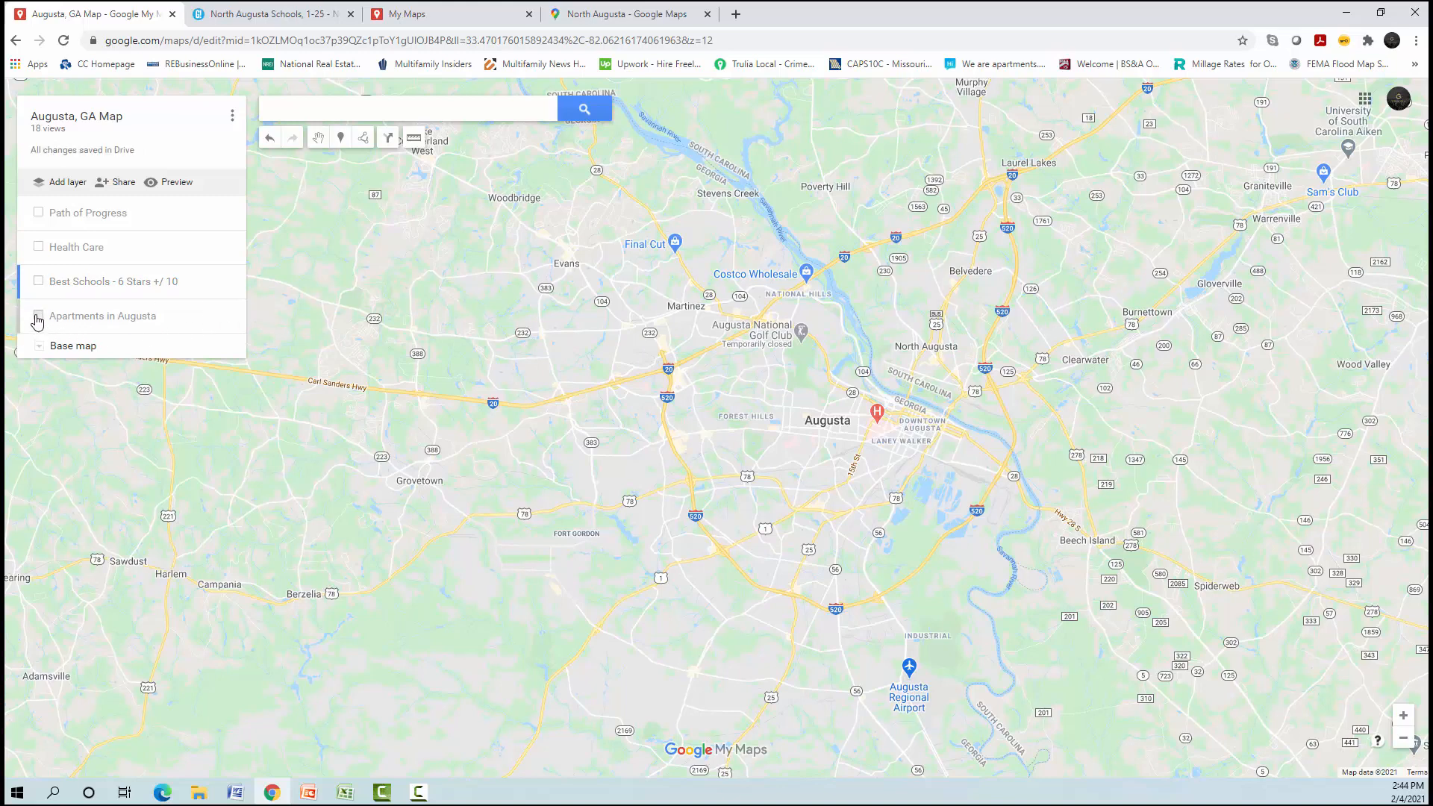
pyautogui.click(38, 316)
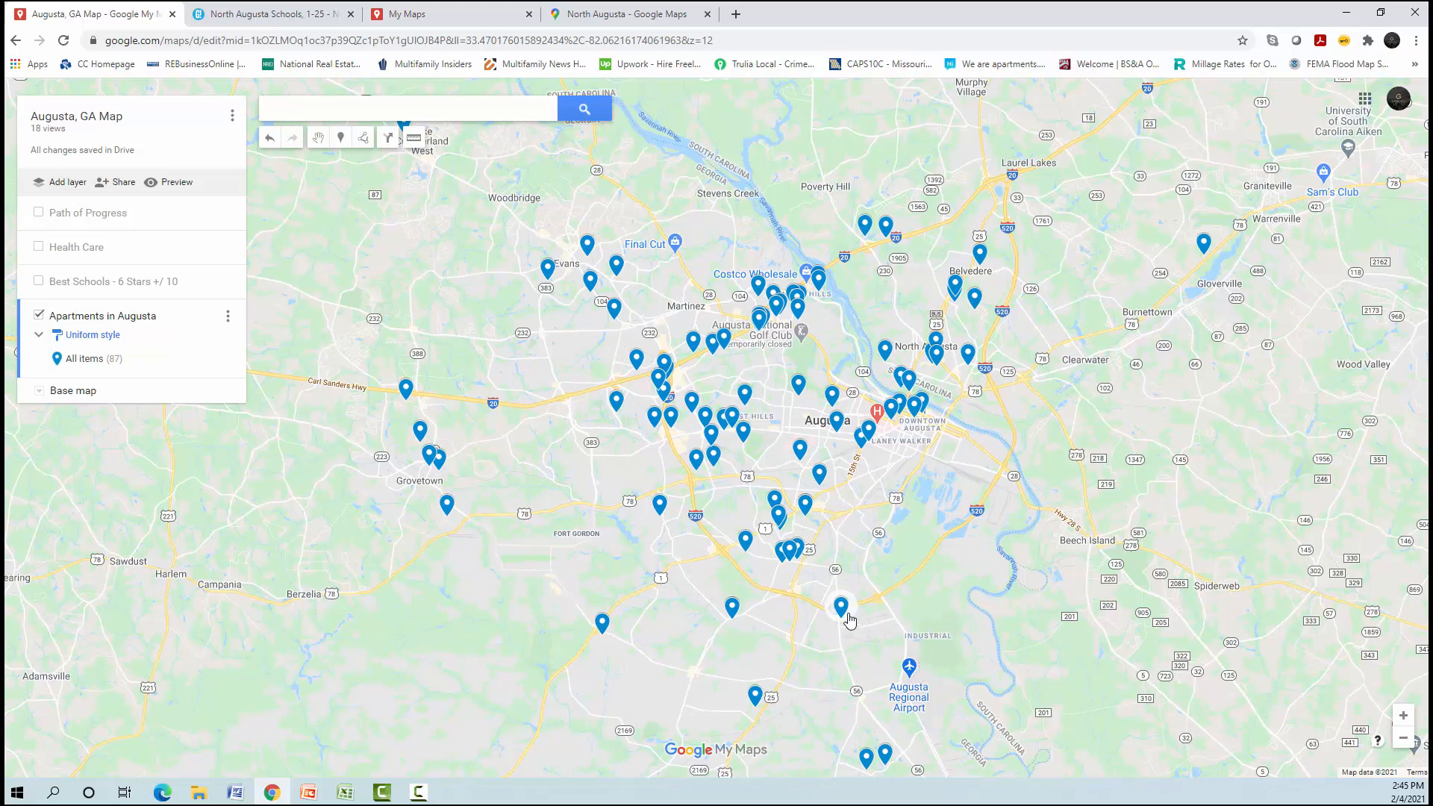
pyautogui.click(39, 315)
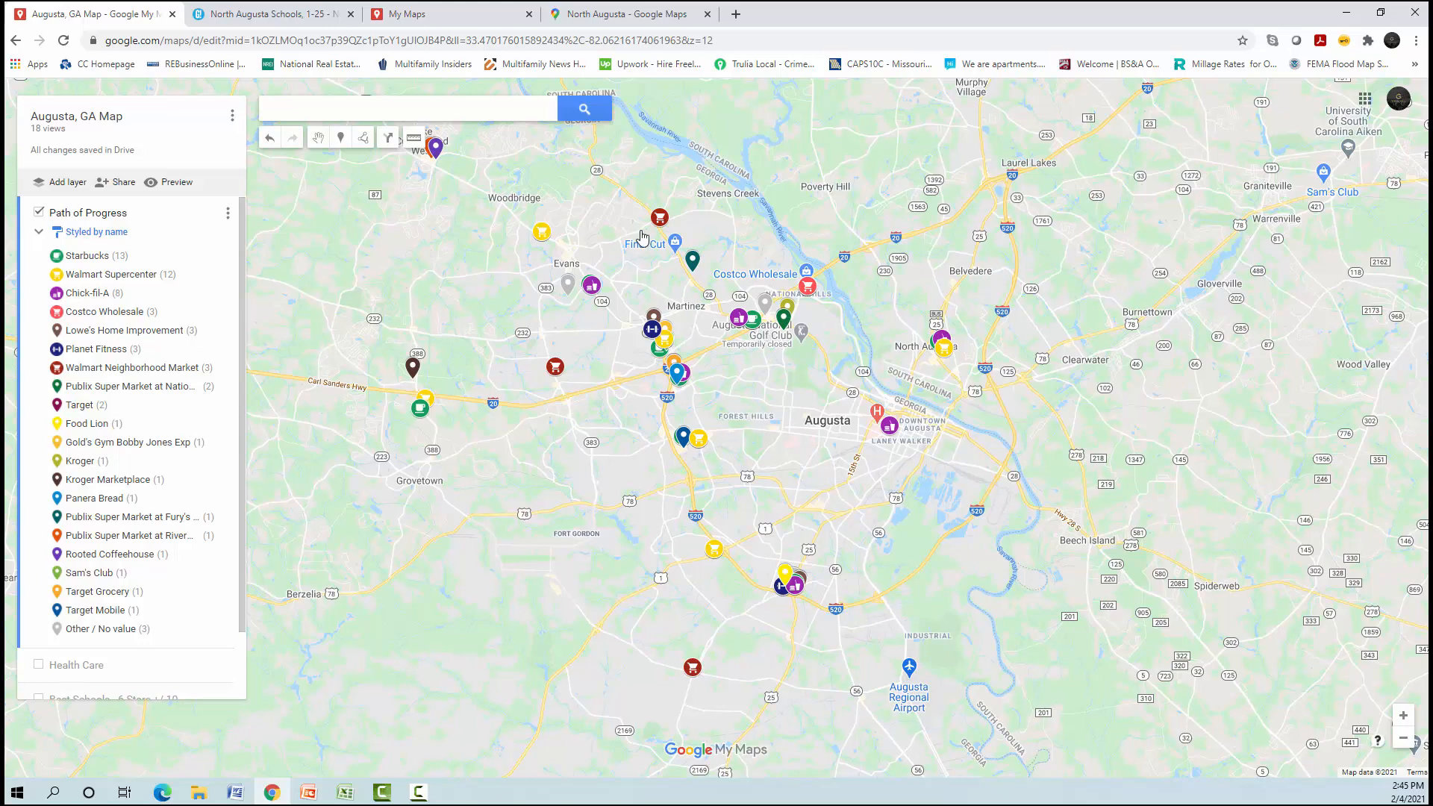
# - Create a new map in My Maps and add North Augusta, SC to it as a place marker
pyautogui.click(440, 15)
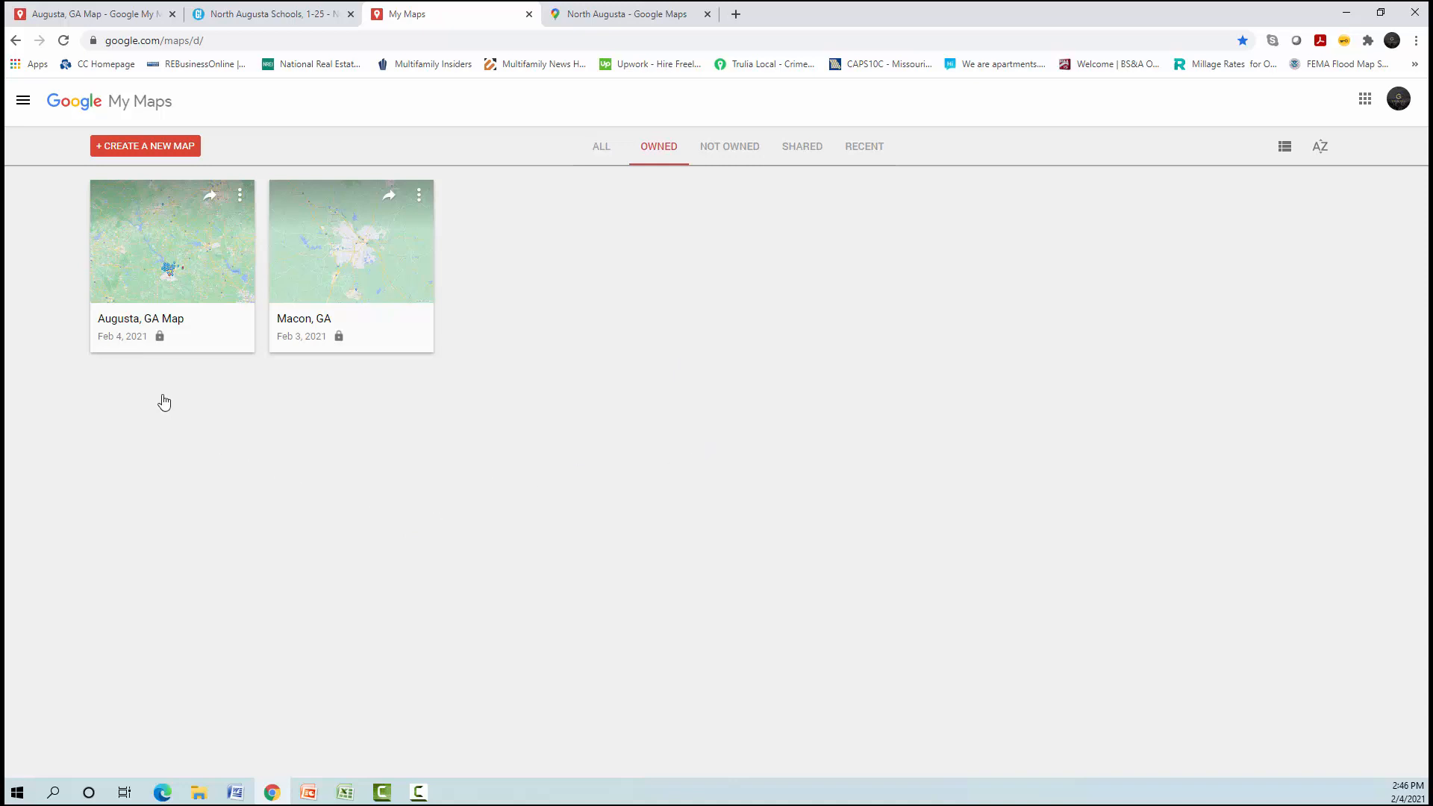
pyautogui.click(150, 149)
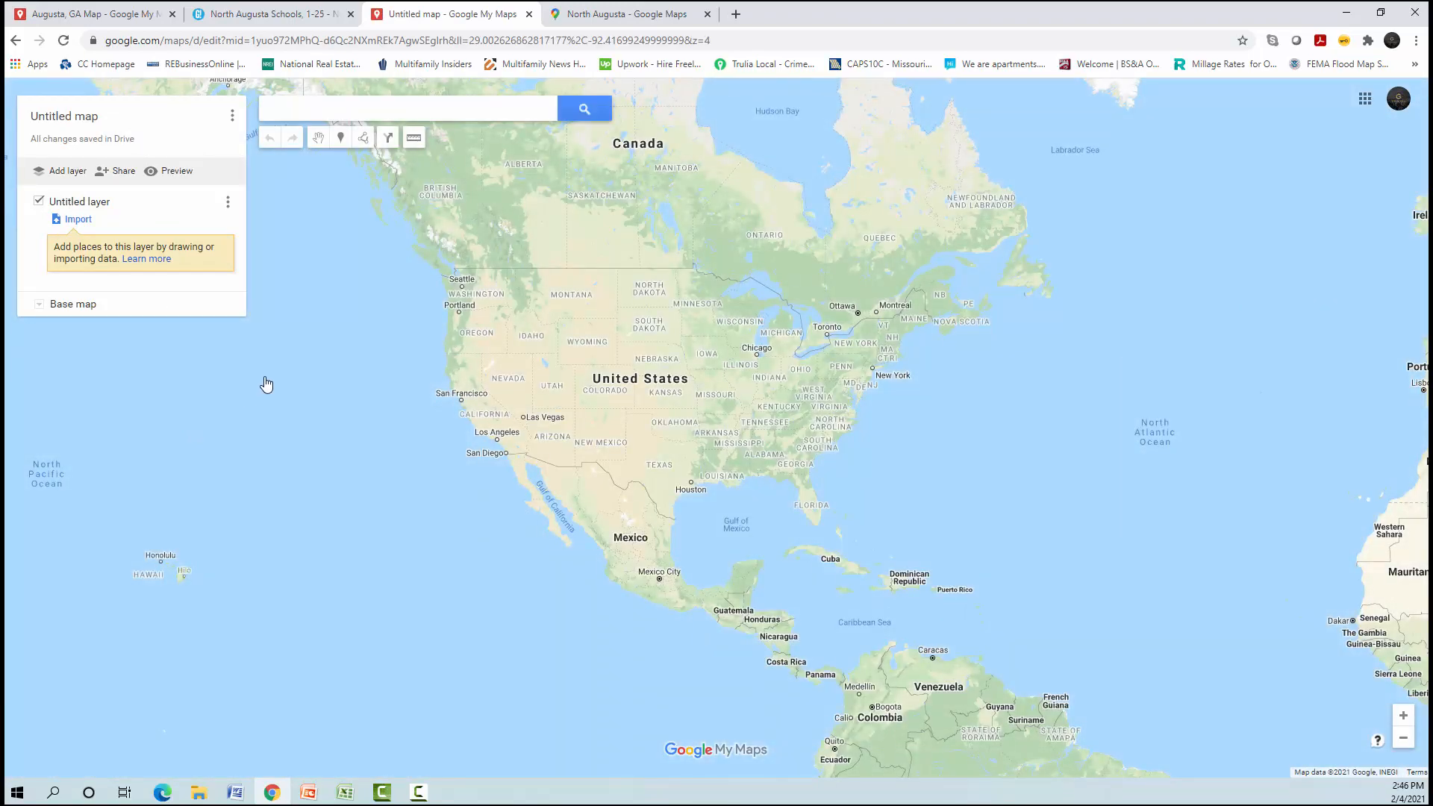
pyautogui.click(276, 112)
pyautogui.write('n')
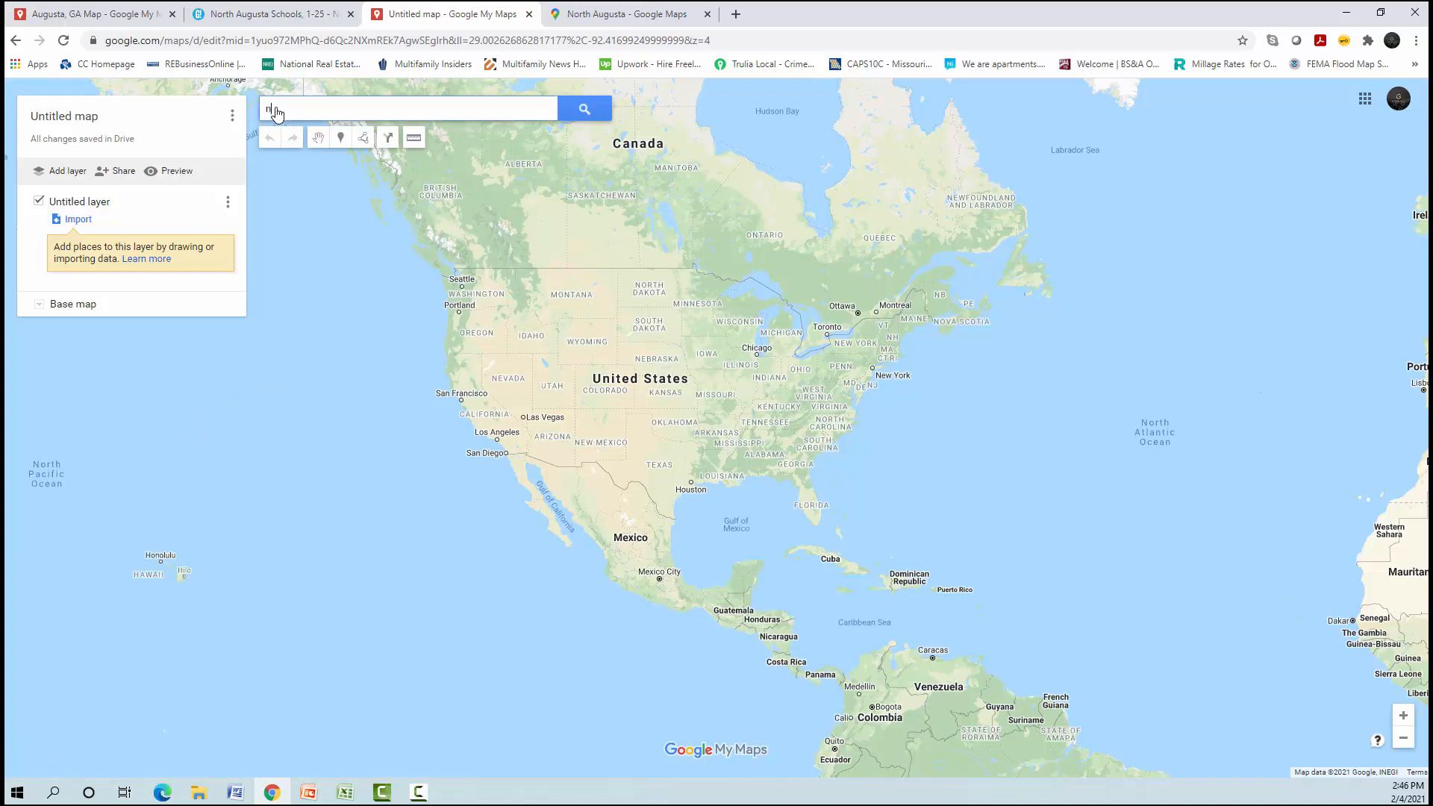
pyautogui.write('orth')
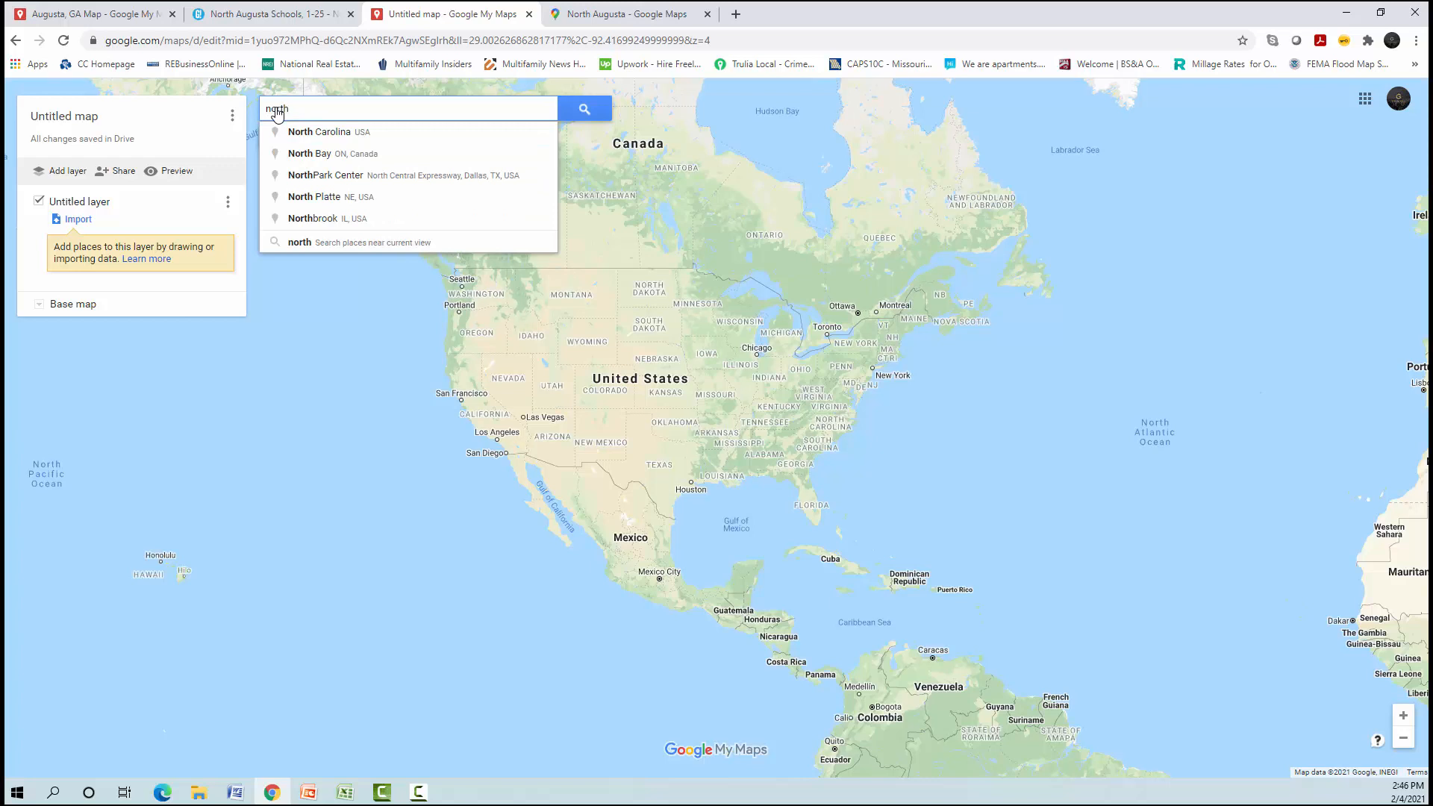
pyautogui.write(' Augusta')
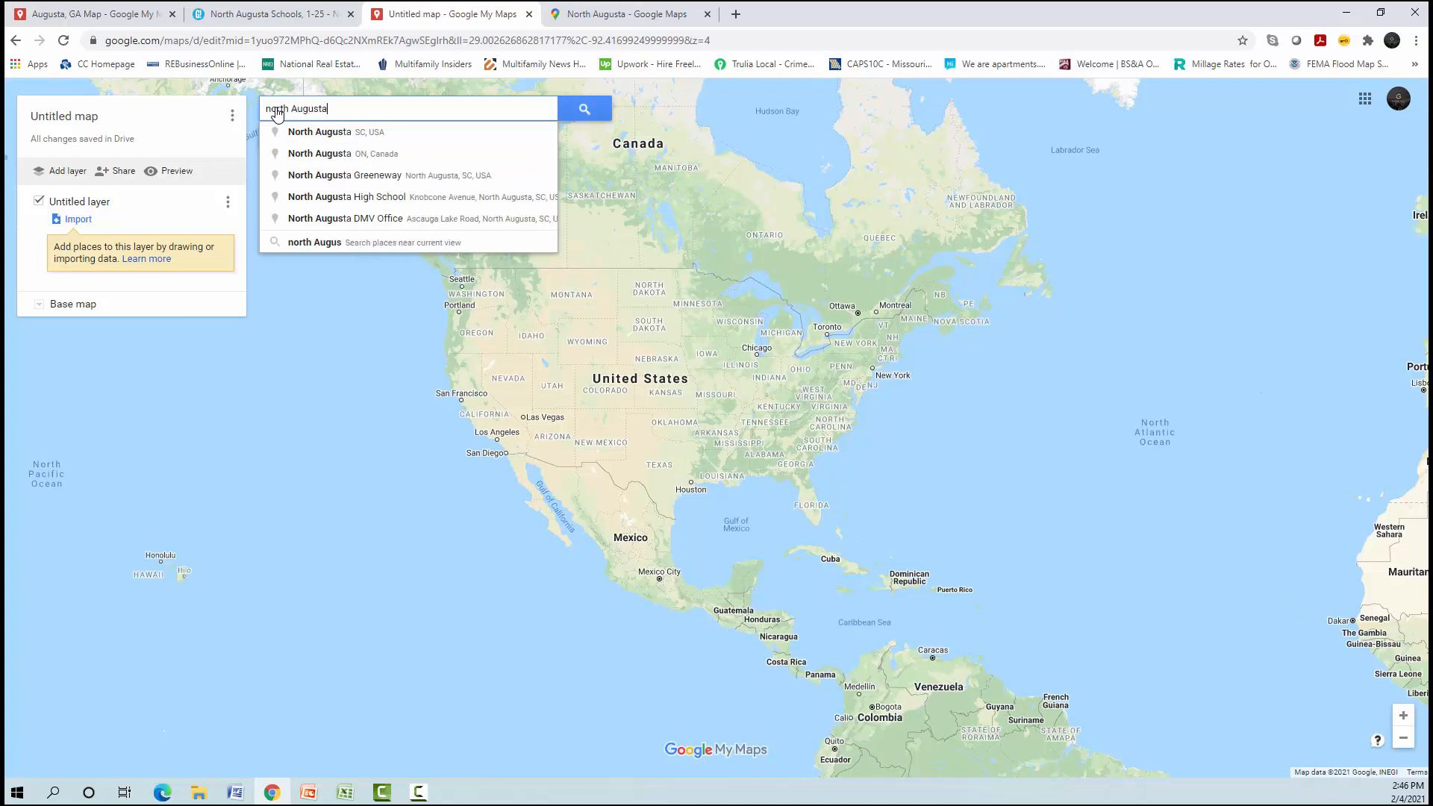
pyautogui.write(', SC')
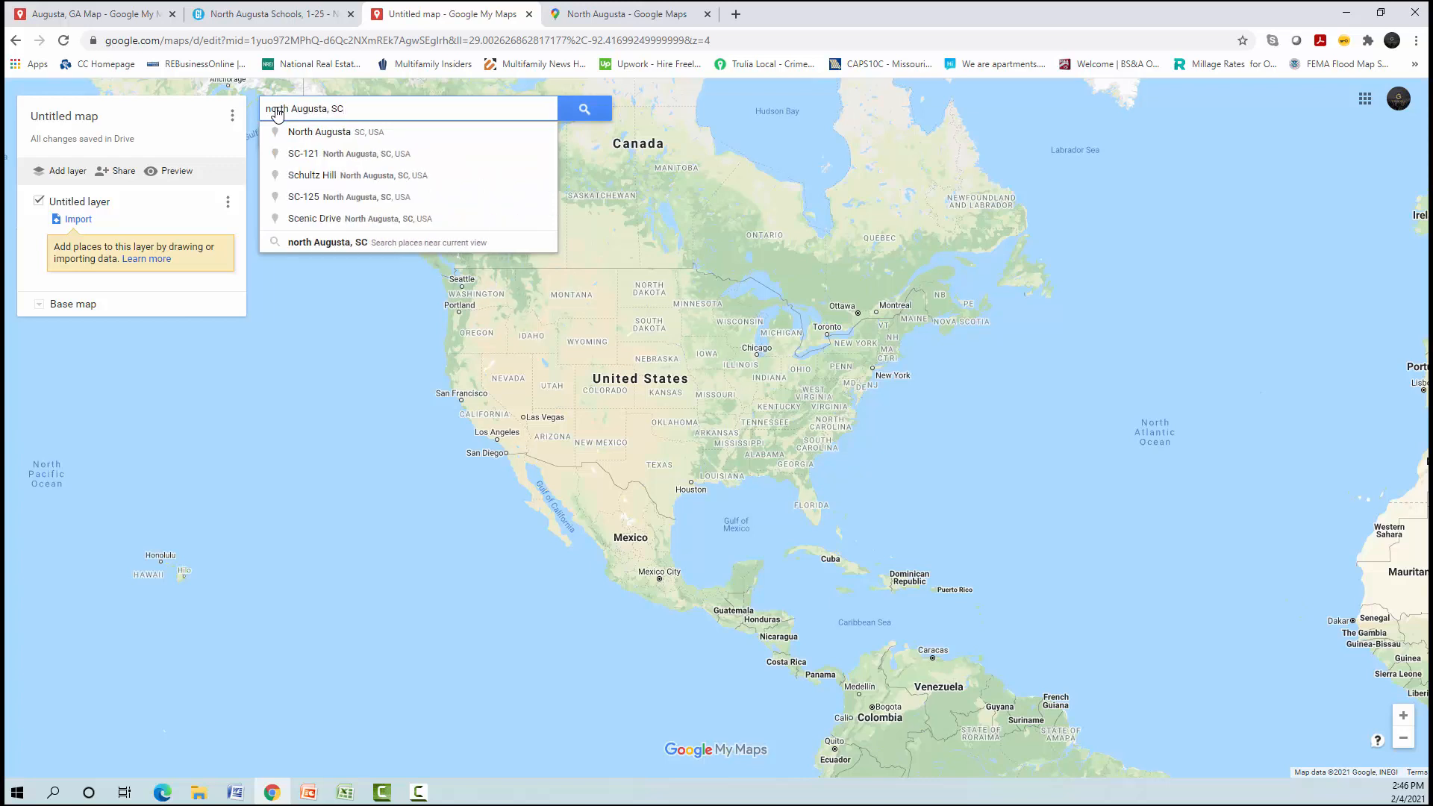
pyautogui.click(327, 132)
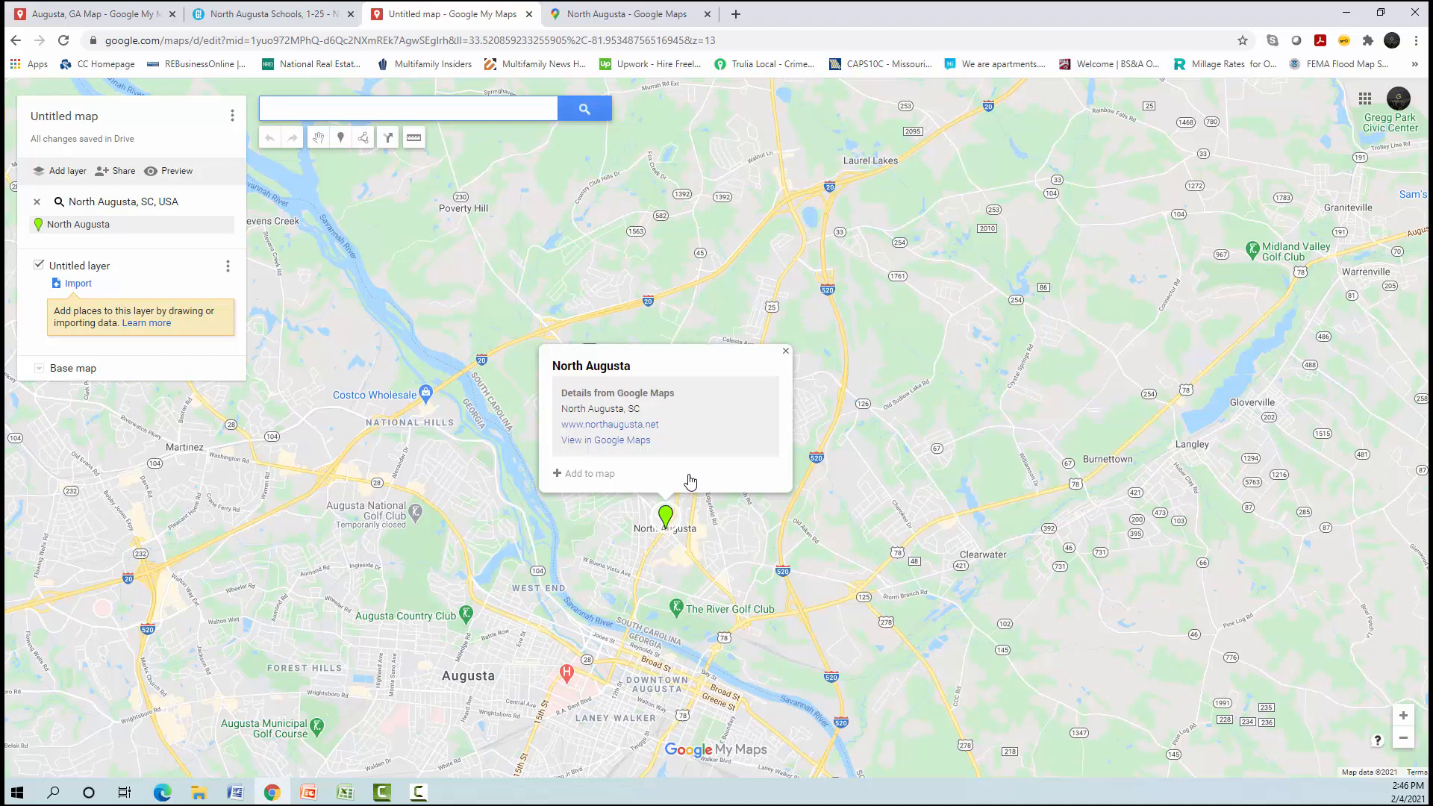
pyautogui.click(592, 474)
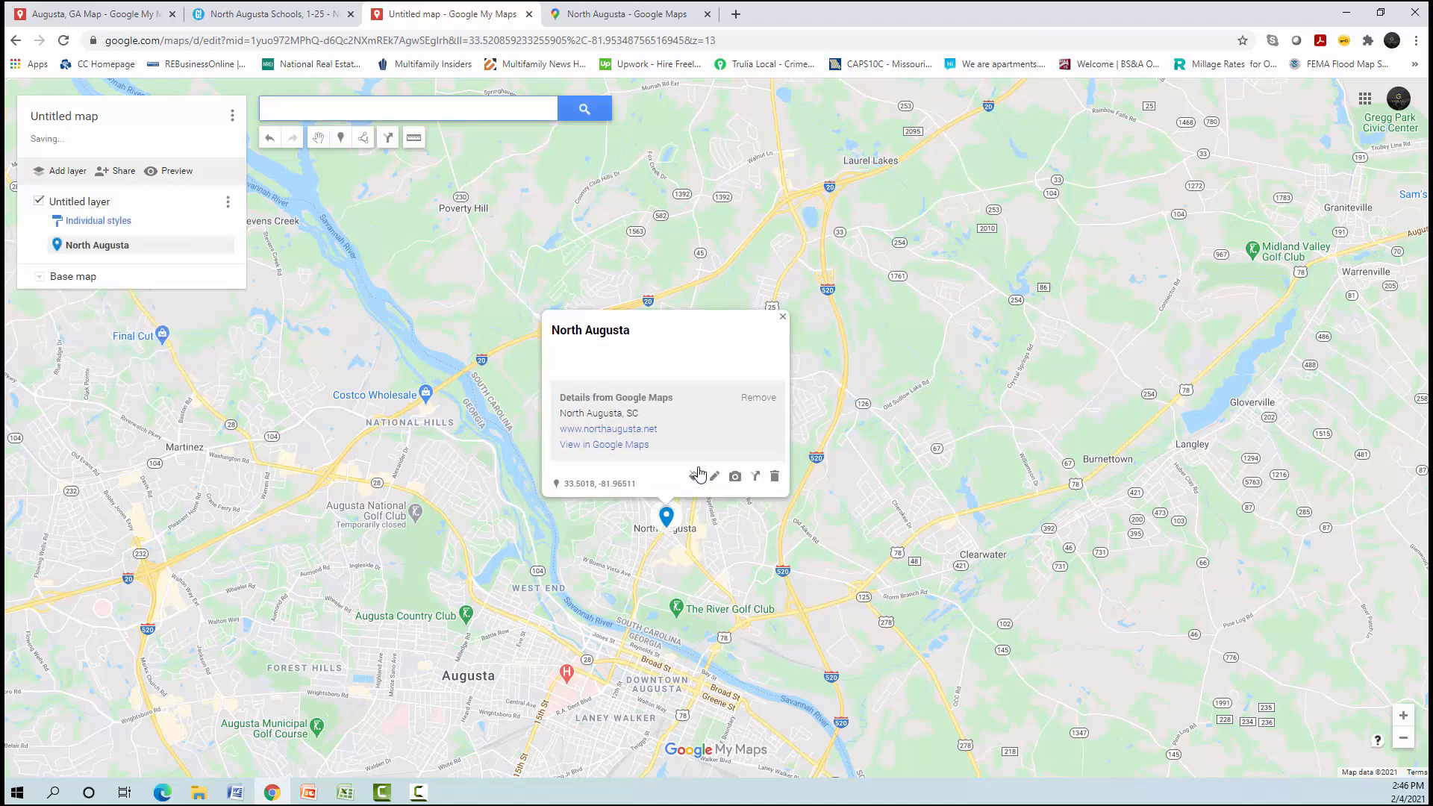
pyautogui.click(783, 318)
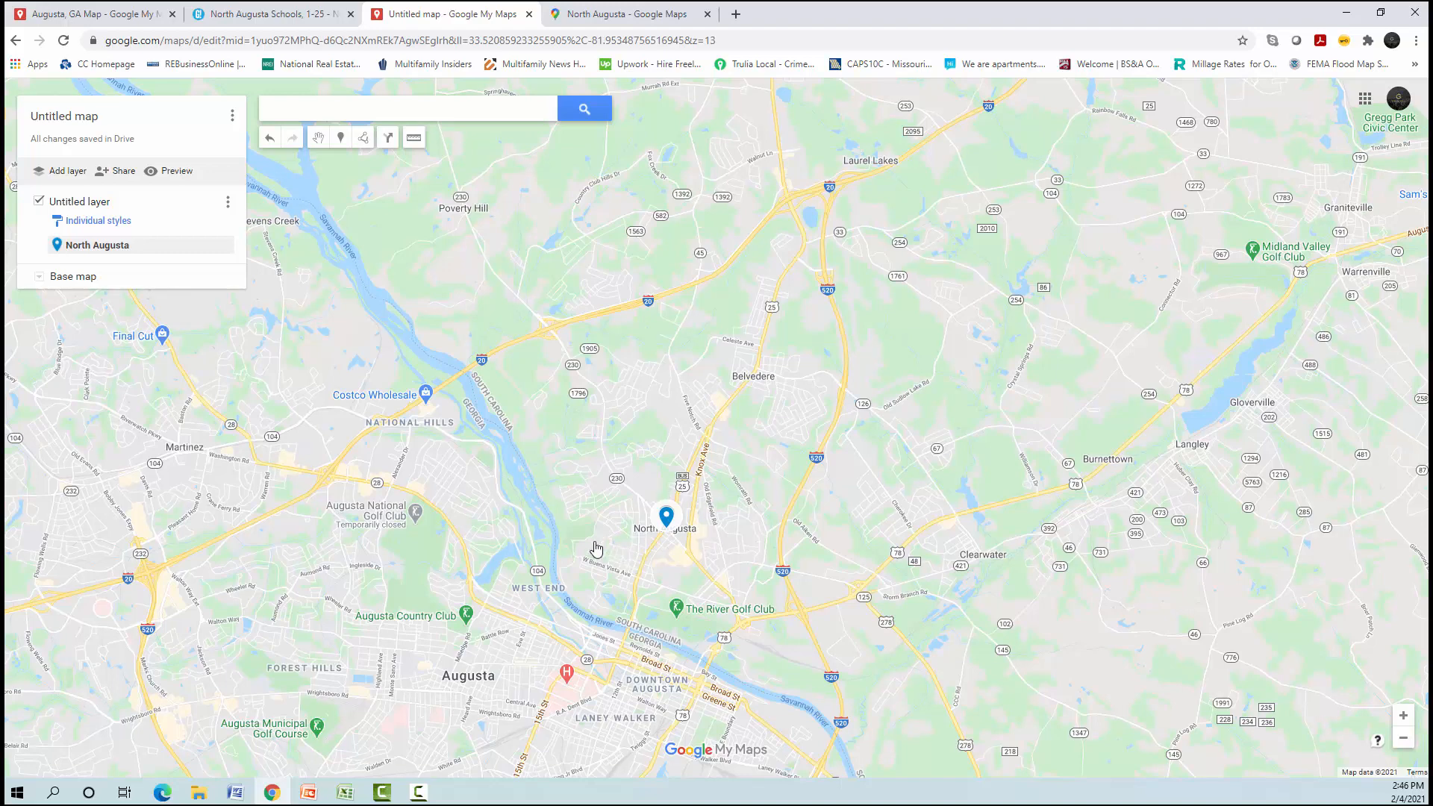
# - Title the new map "North Augusta, SC" and save the title
pyautogui.click(90, 125)
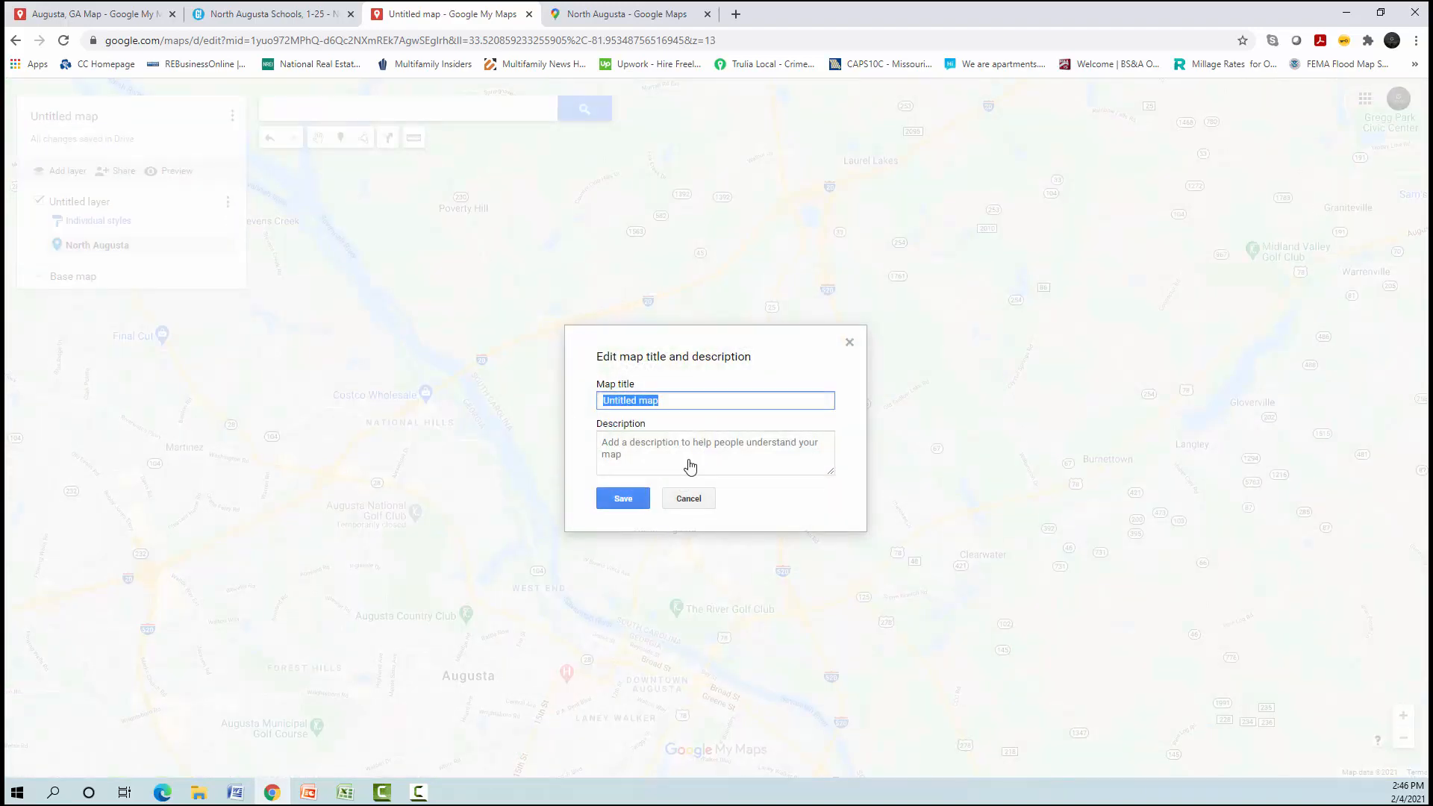
pyautogui.write('North Agusta, S')
pyautogui.press('BackSpace')
pyautogui.press('BackSpace')
pyautogui.press('BackSpace')
pyautogui.write('ugusta, SC')
pyautogui.click(644, 500)
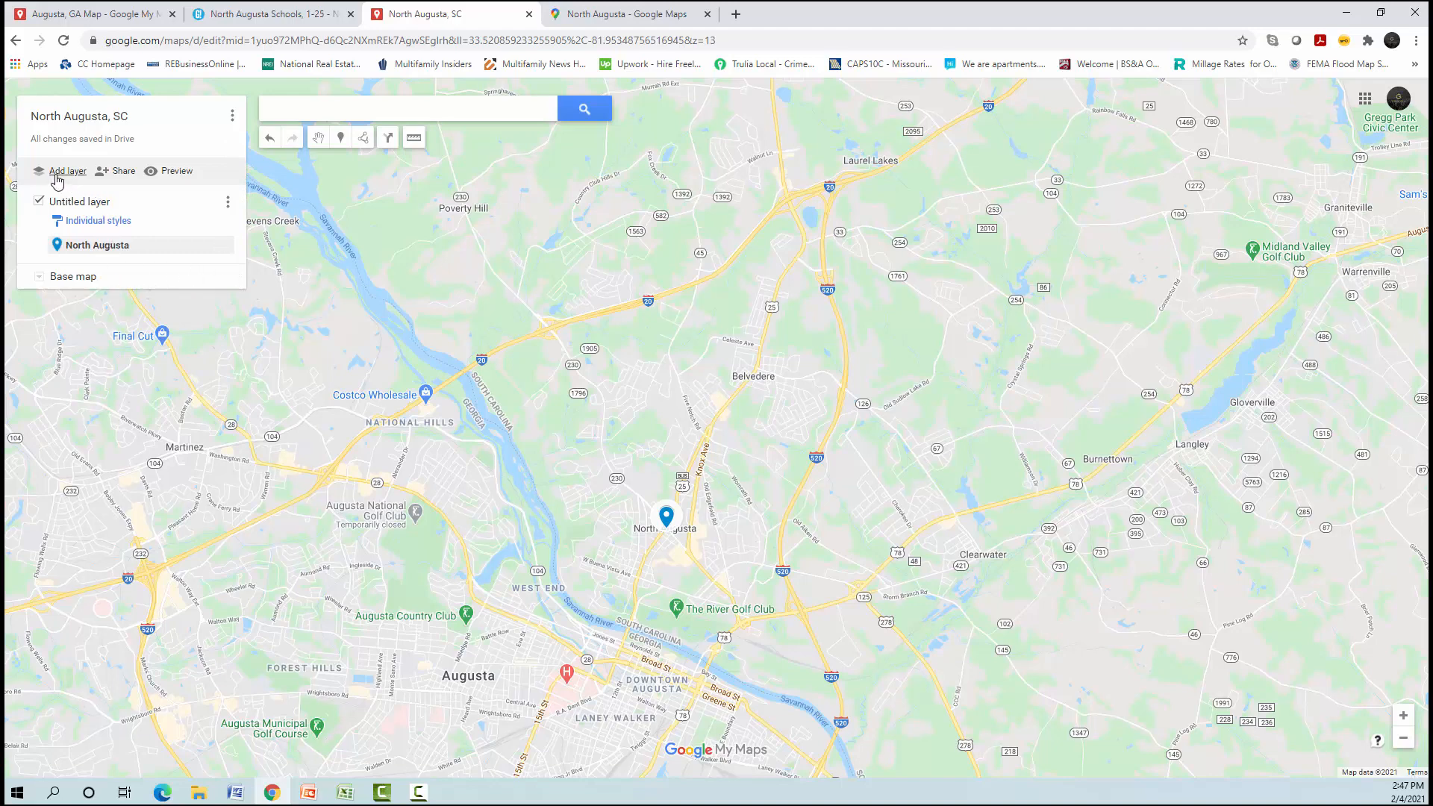
# - On the Augusta, GA Map, hide Path of Progress and examine the Health Care and Best Schools layers one at a time
pyautogui.click(125, 15)
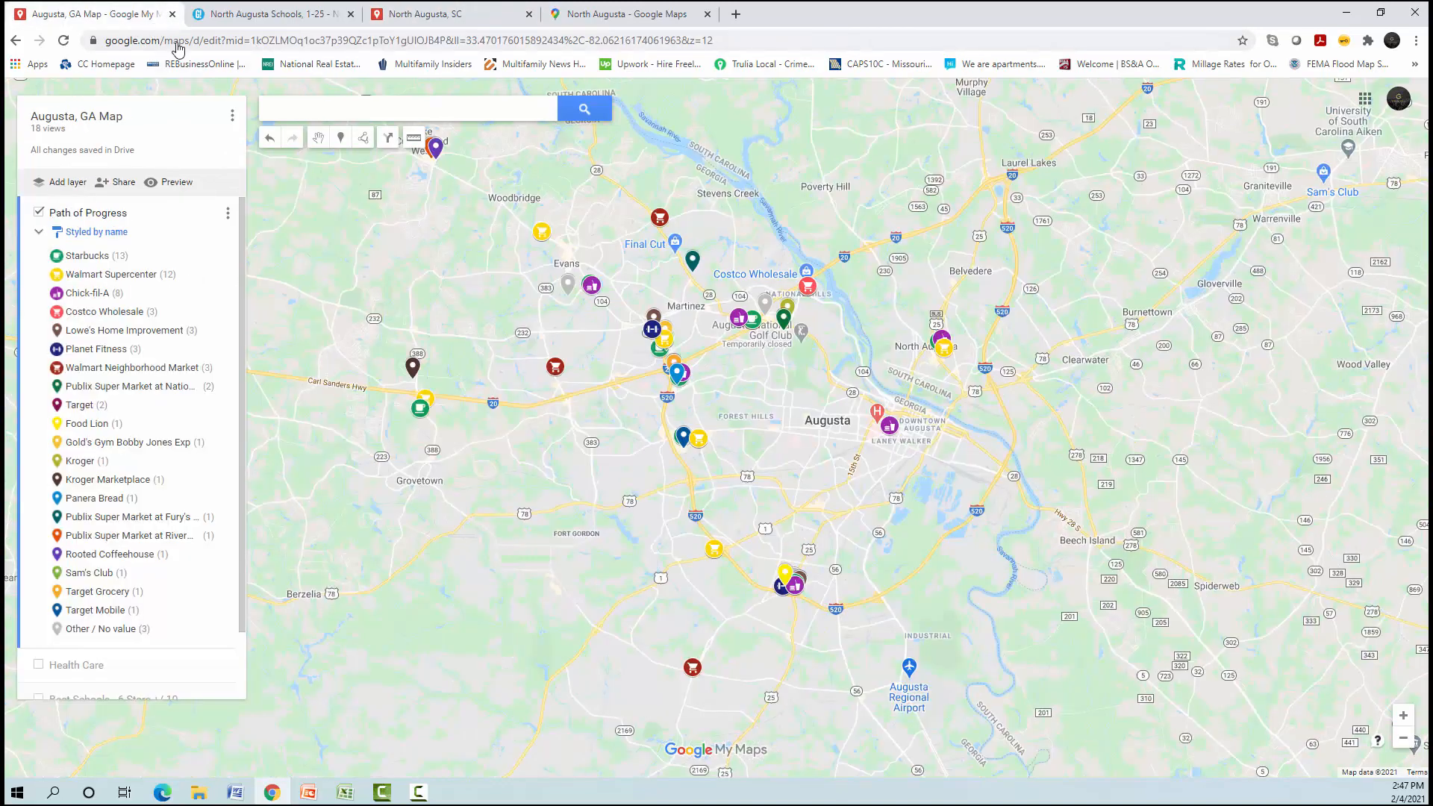
pyautogui.click(39, 213)
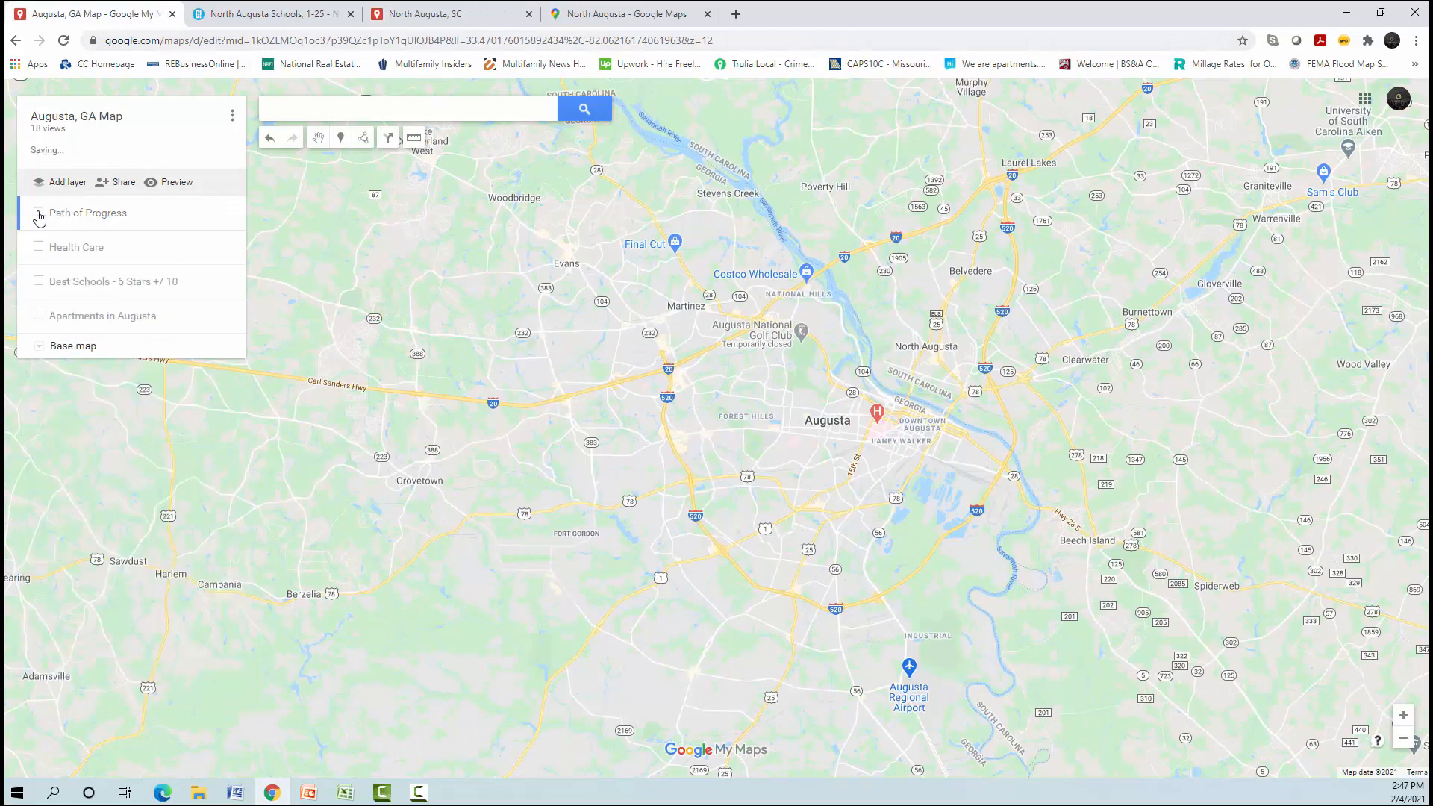
pyautogui.click(38, 247)
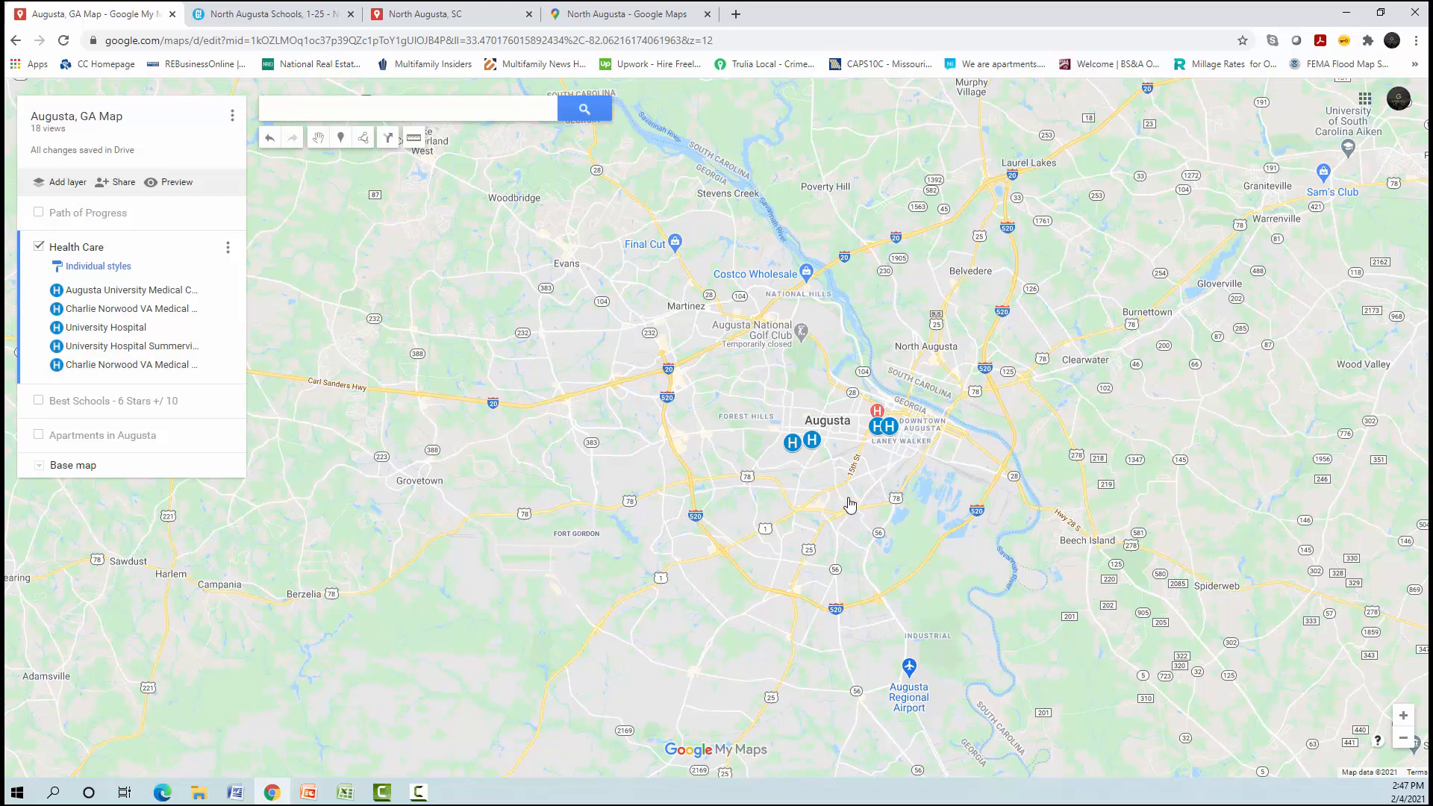
pyautogui.click(38, 247)
pyautogui.click(38, 282)
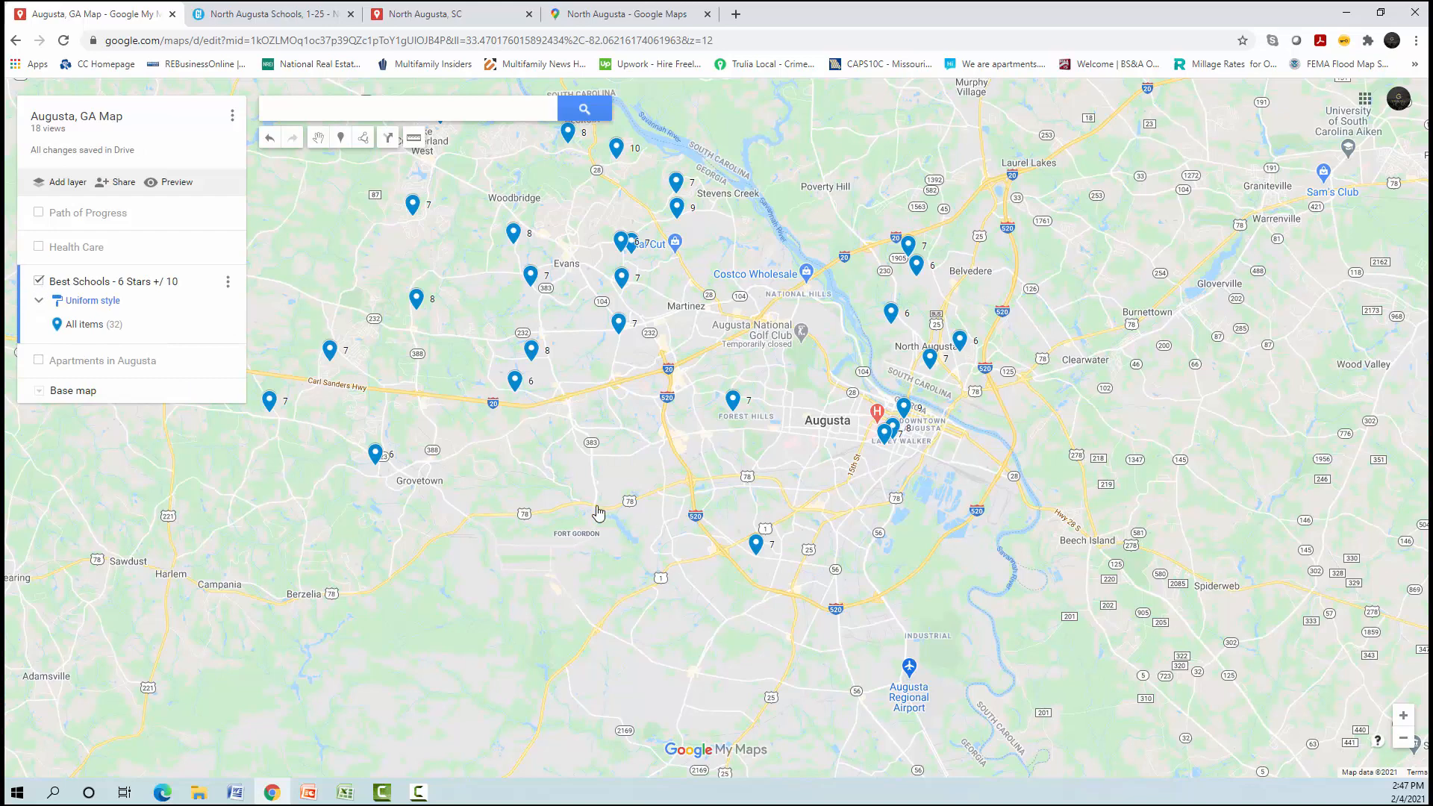
pyautogui.click(39, 282)
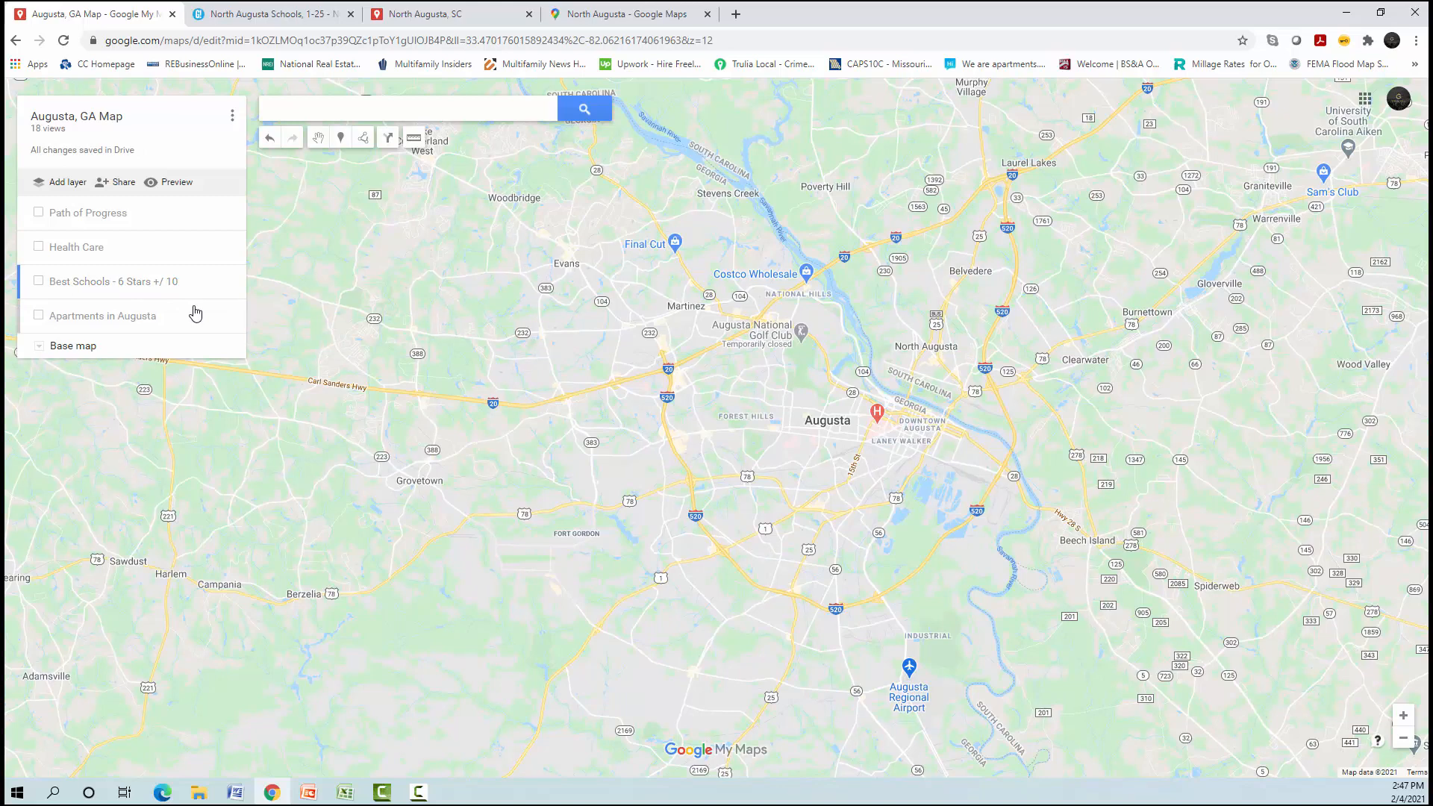
# - Review the North Augusta, SC school listings and their ratings on GreatSchools
pyautogui.click(274, 19)
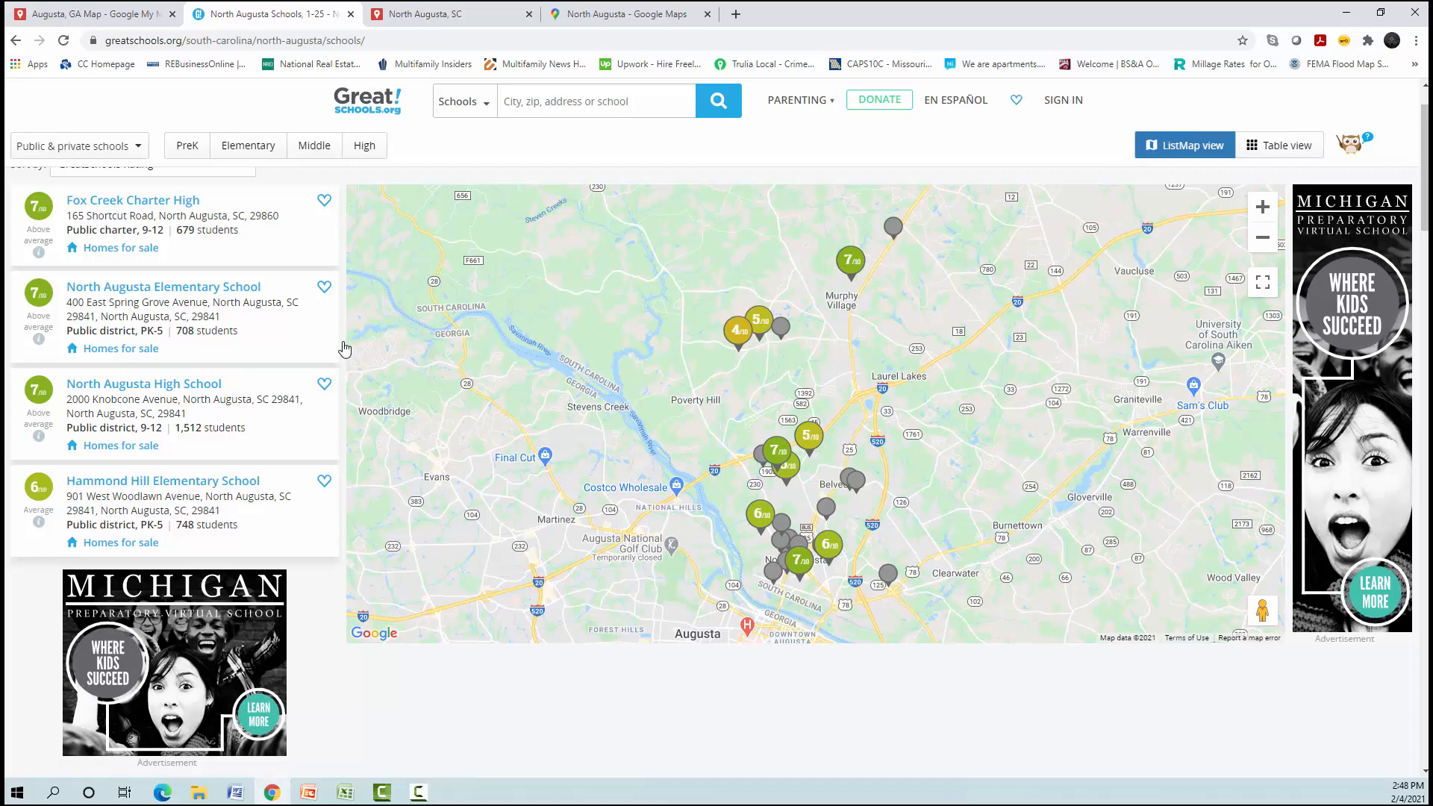
pyautogui.scroll(1, 344, 348)
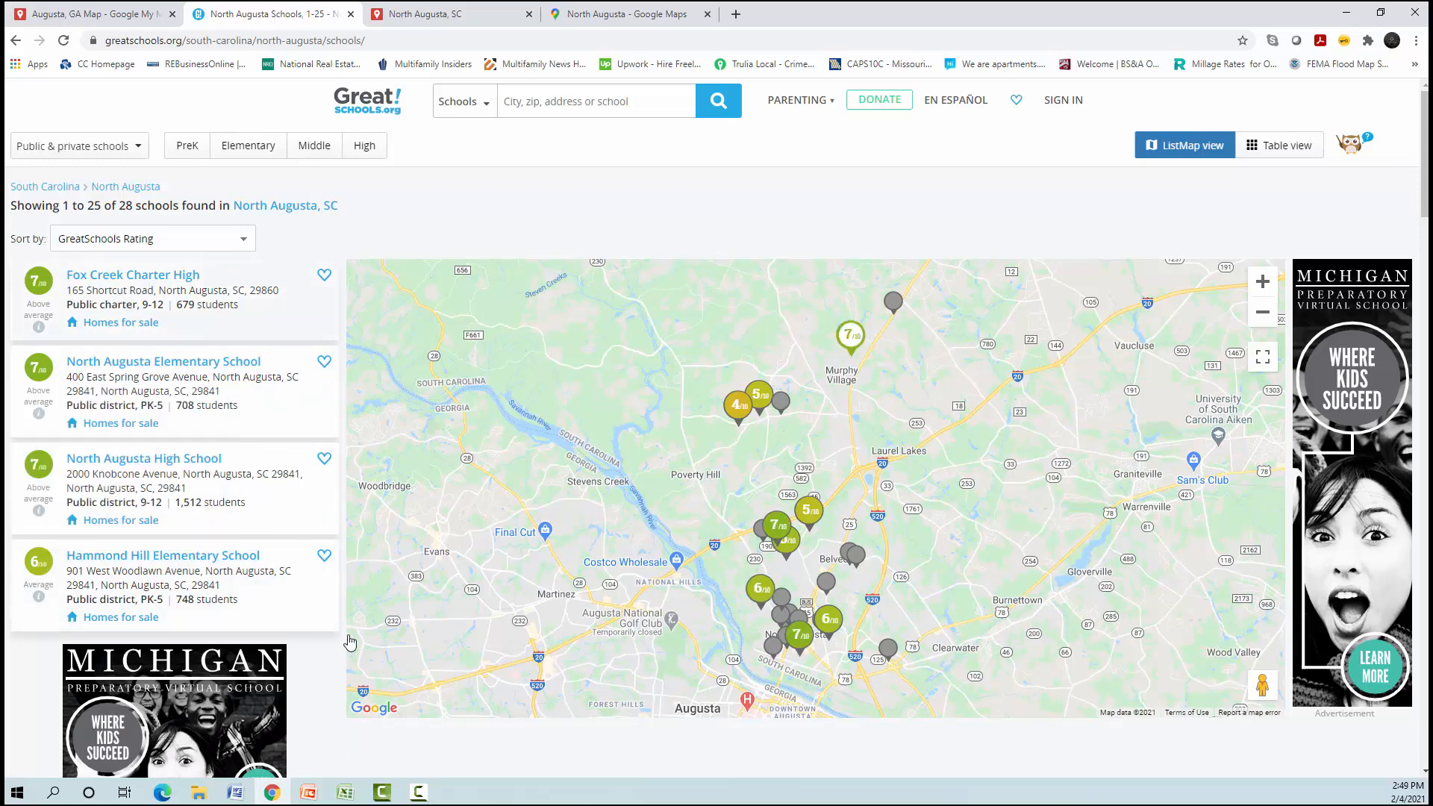
# - Switch to Excel and examine the School Name, Address and Rating column headers in the Macon, GA schools workbook
pyautogui.click(349, 790)
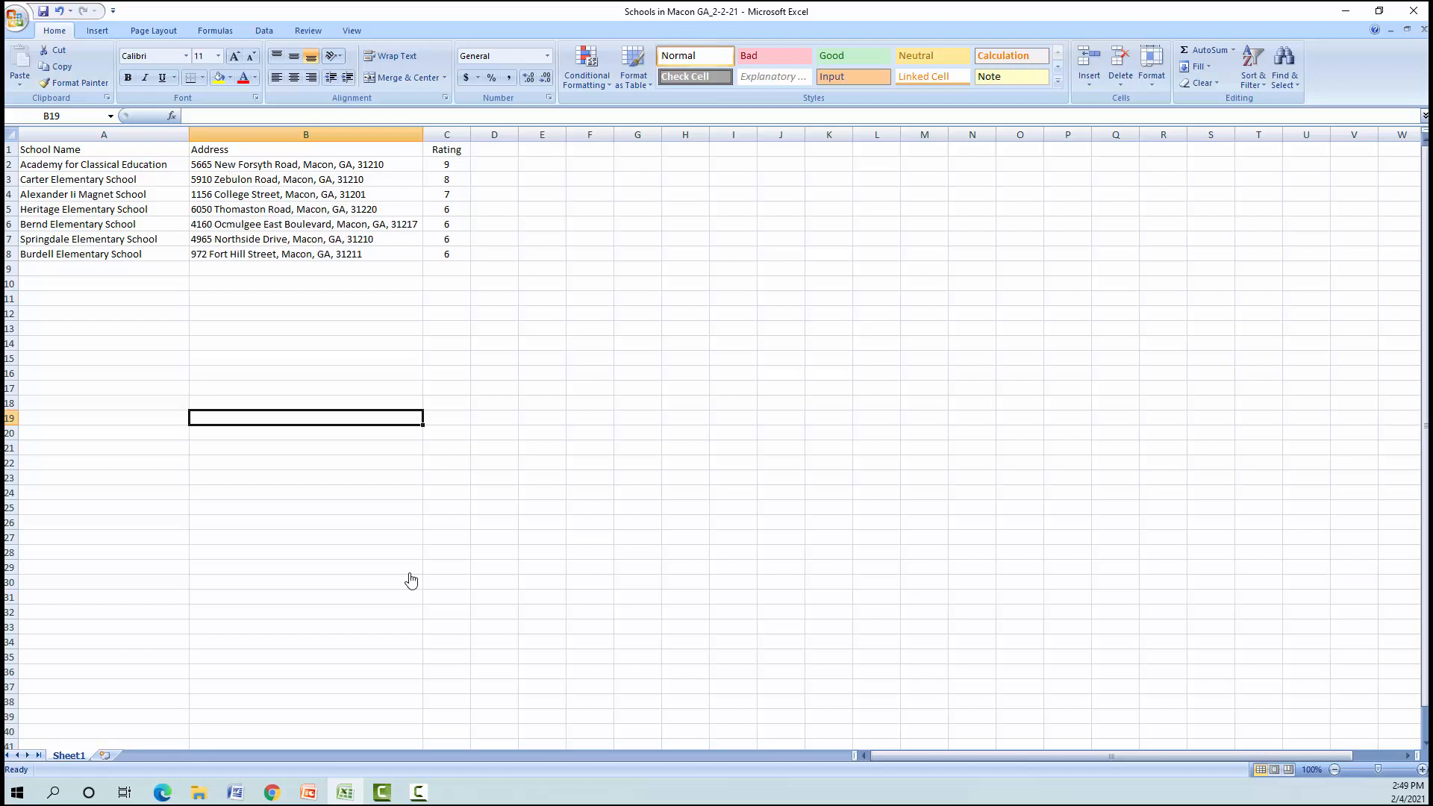
pyautogui.click(121, 153)
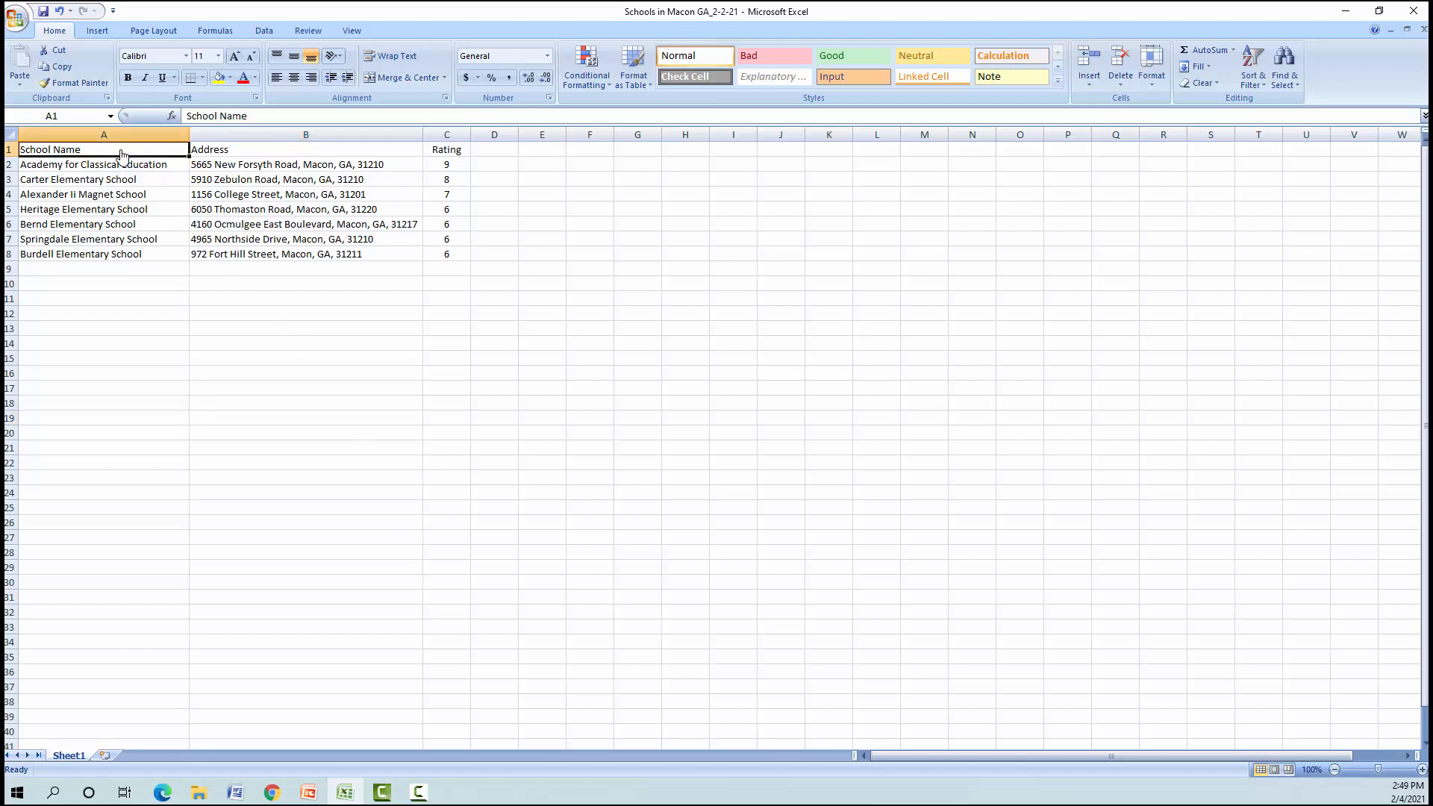
pyautogui.click(233, 153)
pyautogui.click(448, 151)
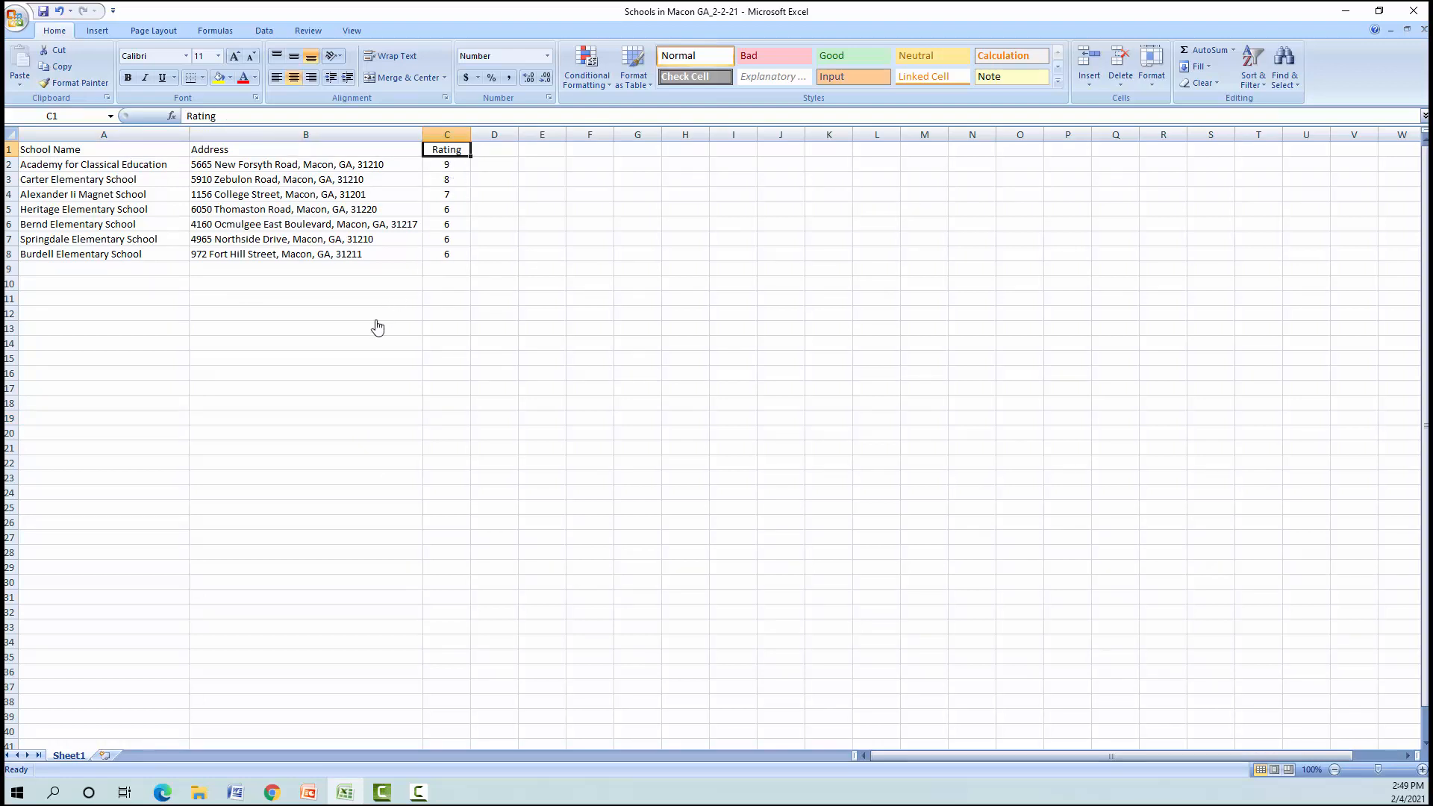
pyautogui.click(110, 153)
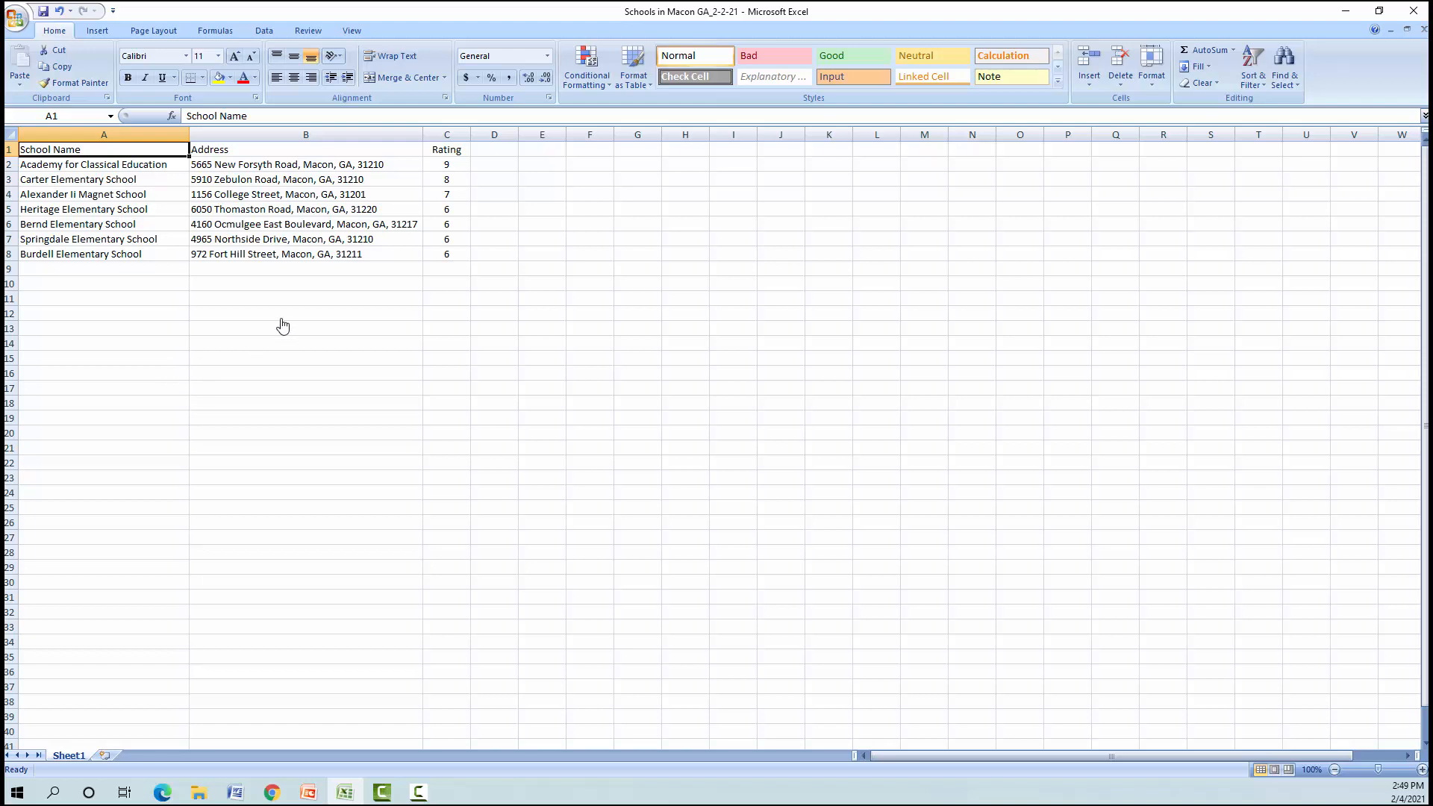
# - Examine the address and rating entries for the first school in the Macon, GA workbook
pyautogui.click(299, 165)
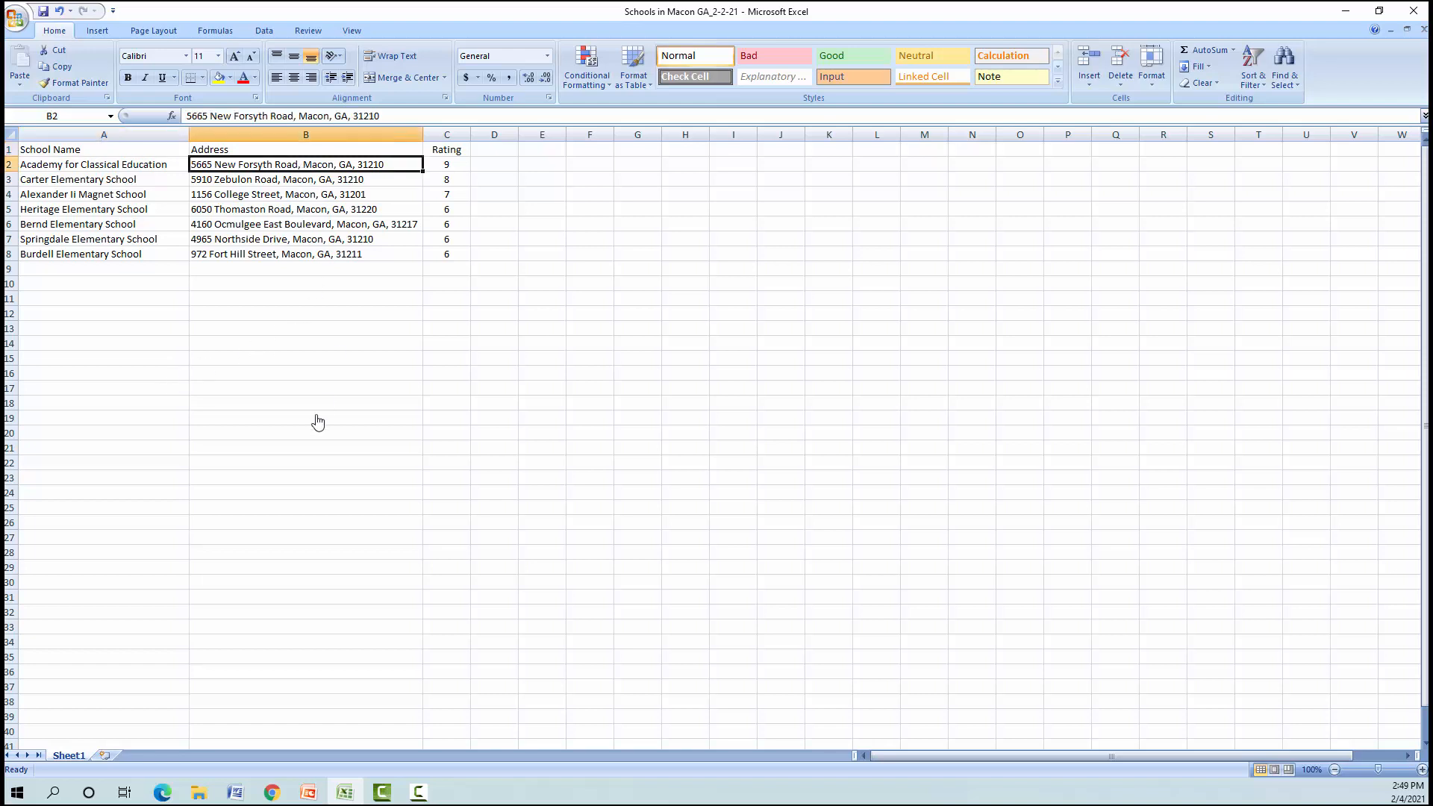
pyautogui.click(461, 170)
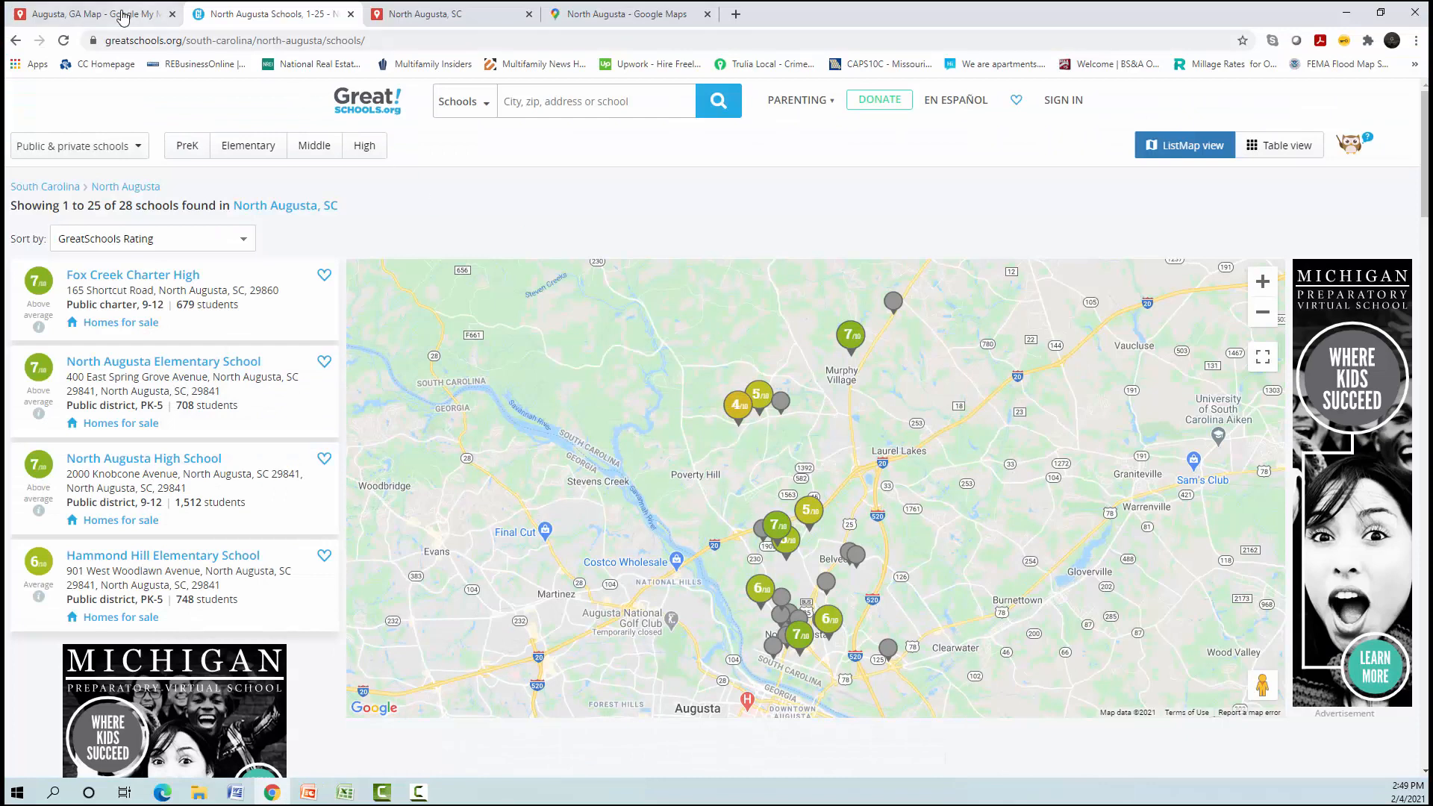
# - Switch to the Augusta, GA Map, show the Apartments in Augusta layer and examine the Riverstone and The Station at Brighton details
pyautogui.click(117, 15)
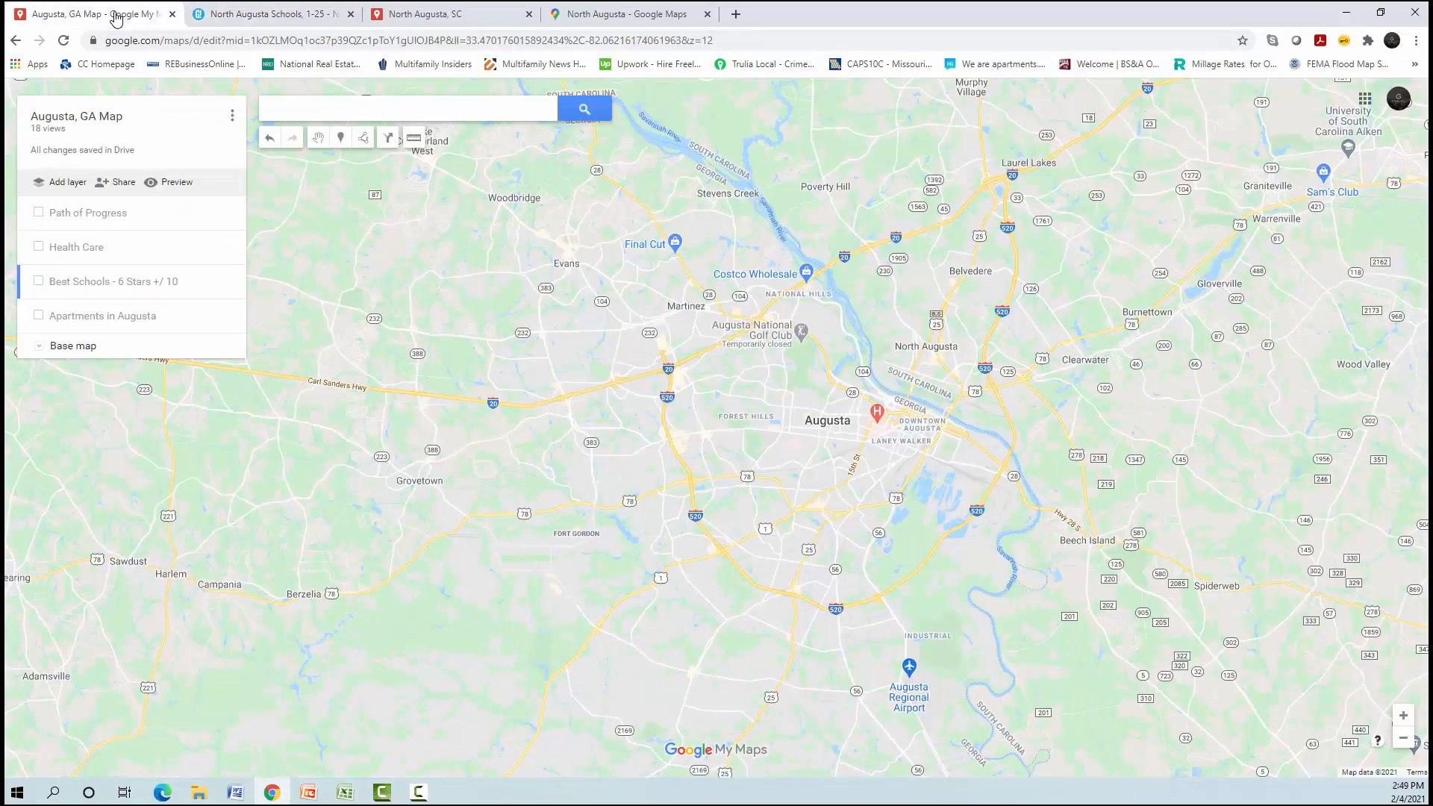
pyautogui.click(39, 316)
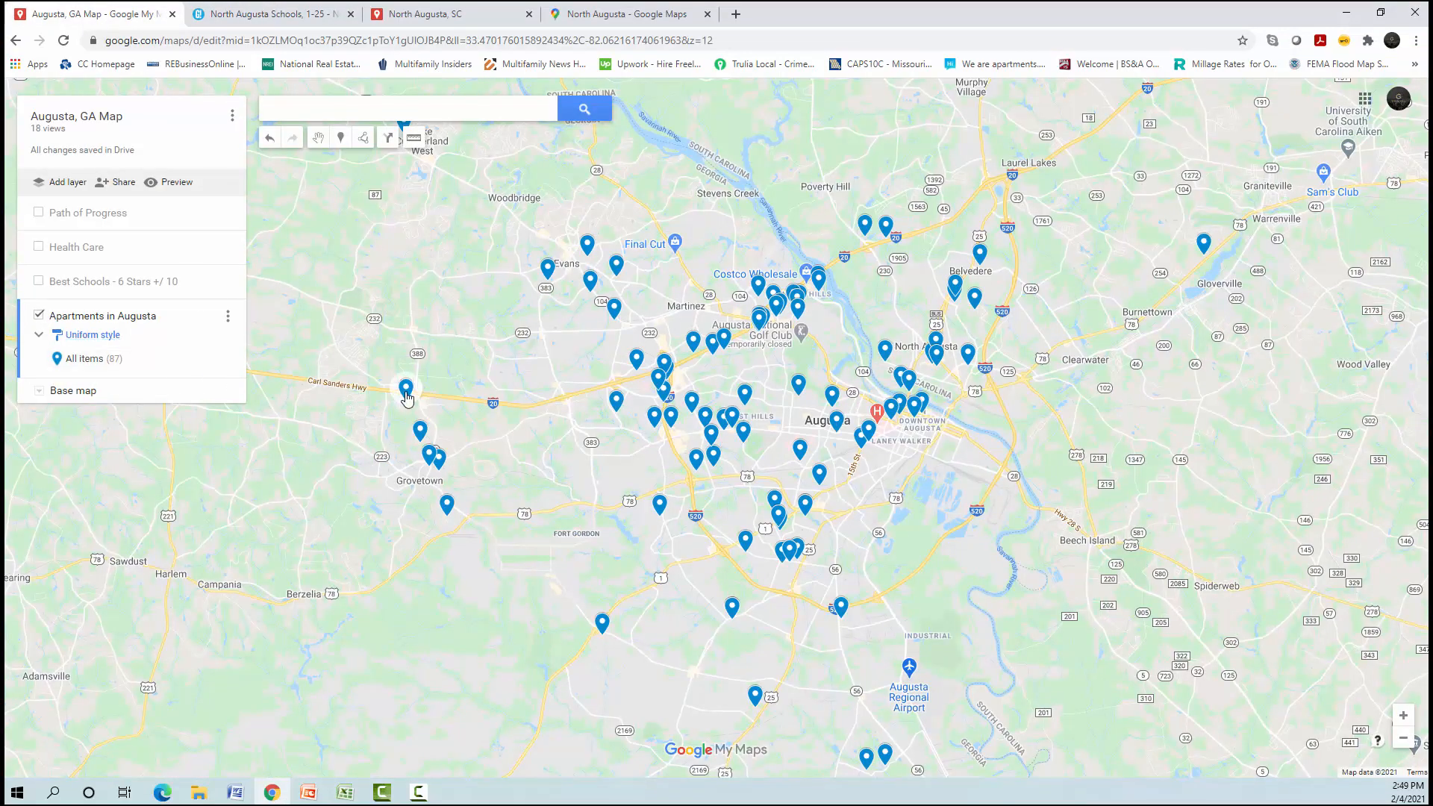
pyautogui.click(406, 391)
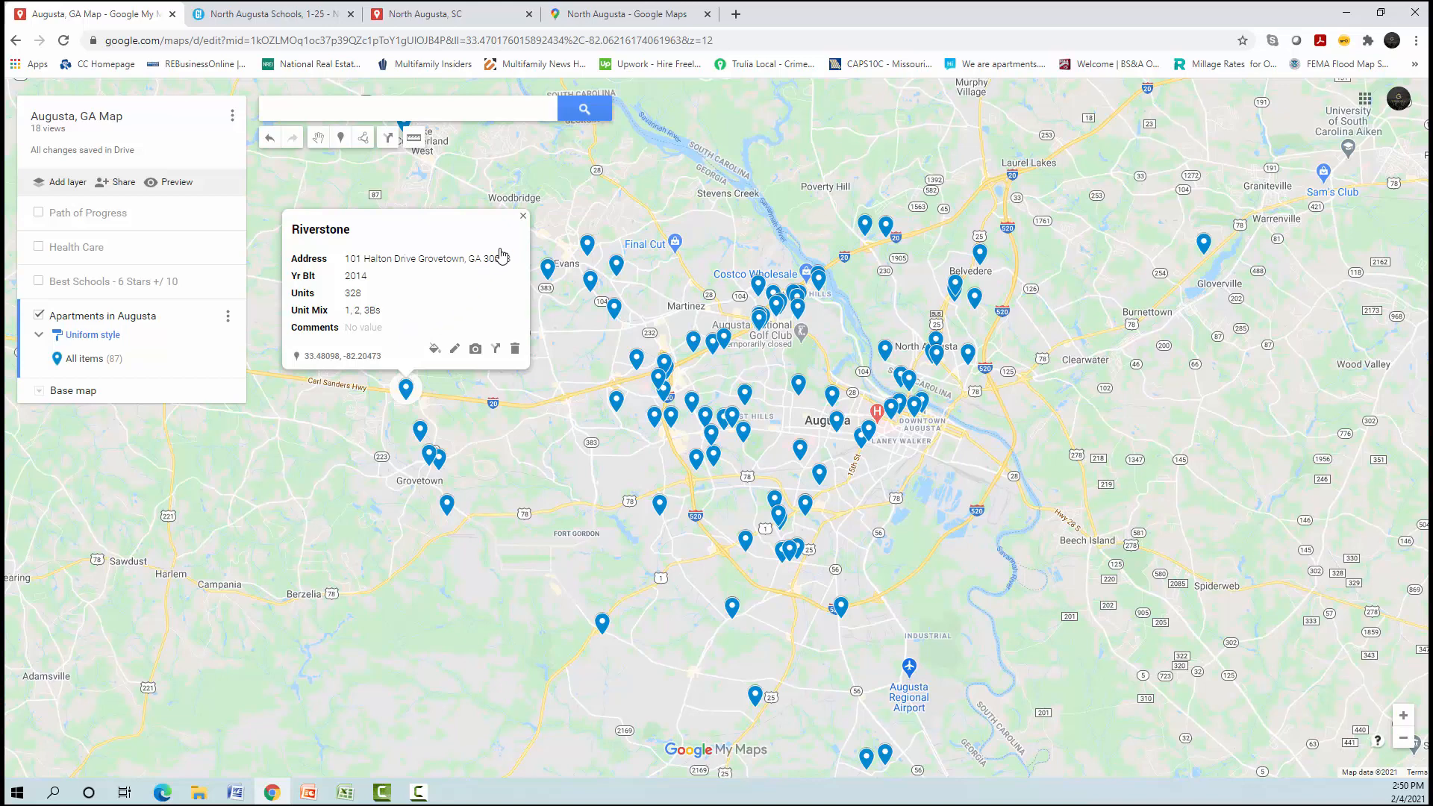
pyautogui.click(523, 215)
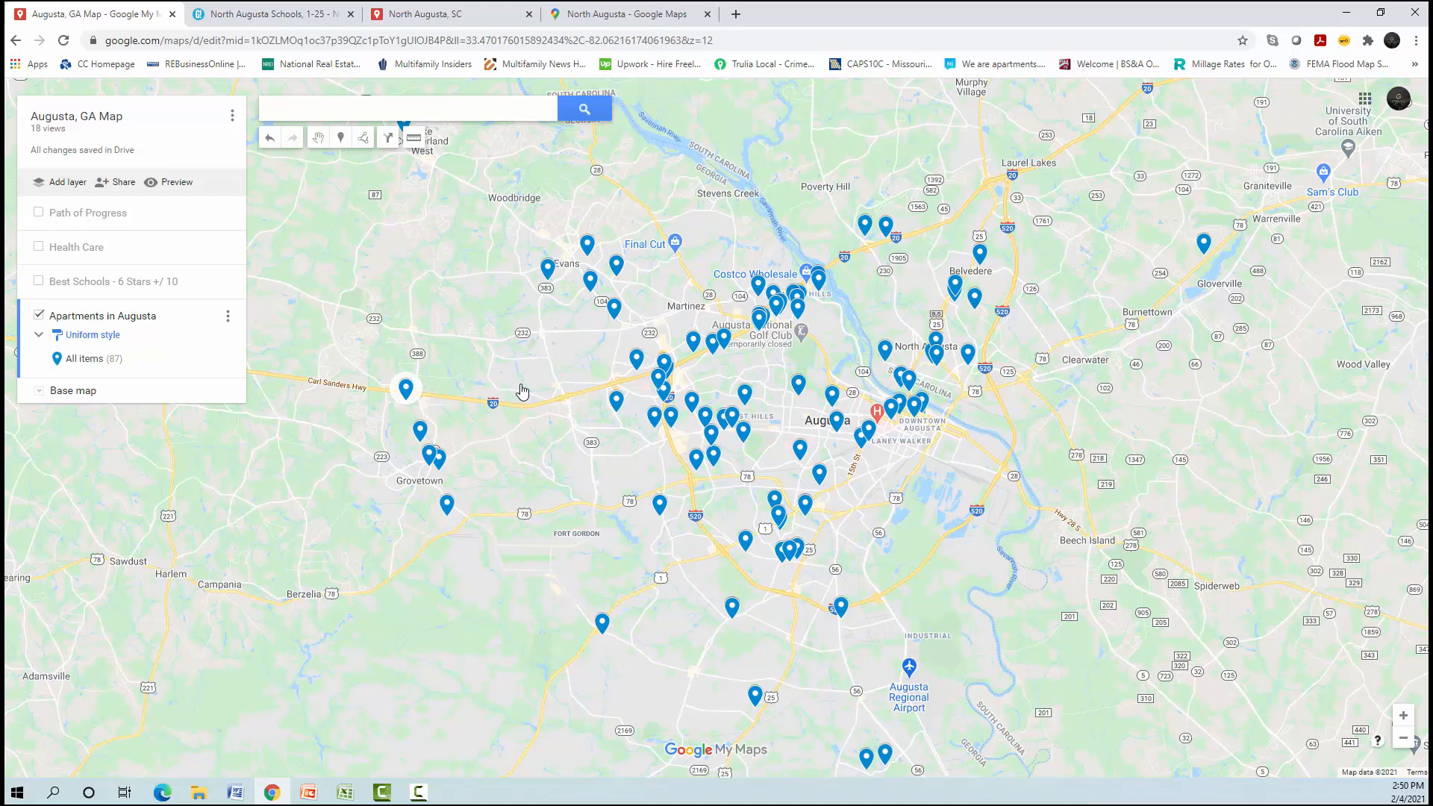
pyautogui.click(420, 430)
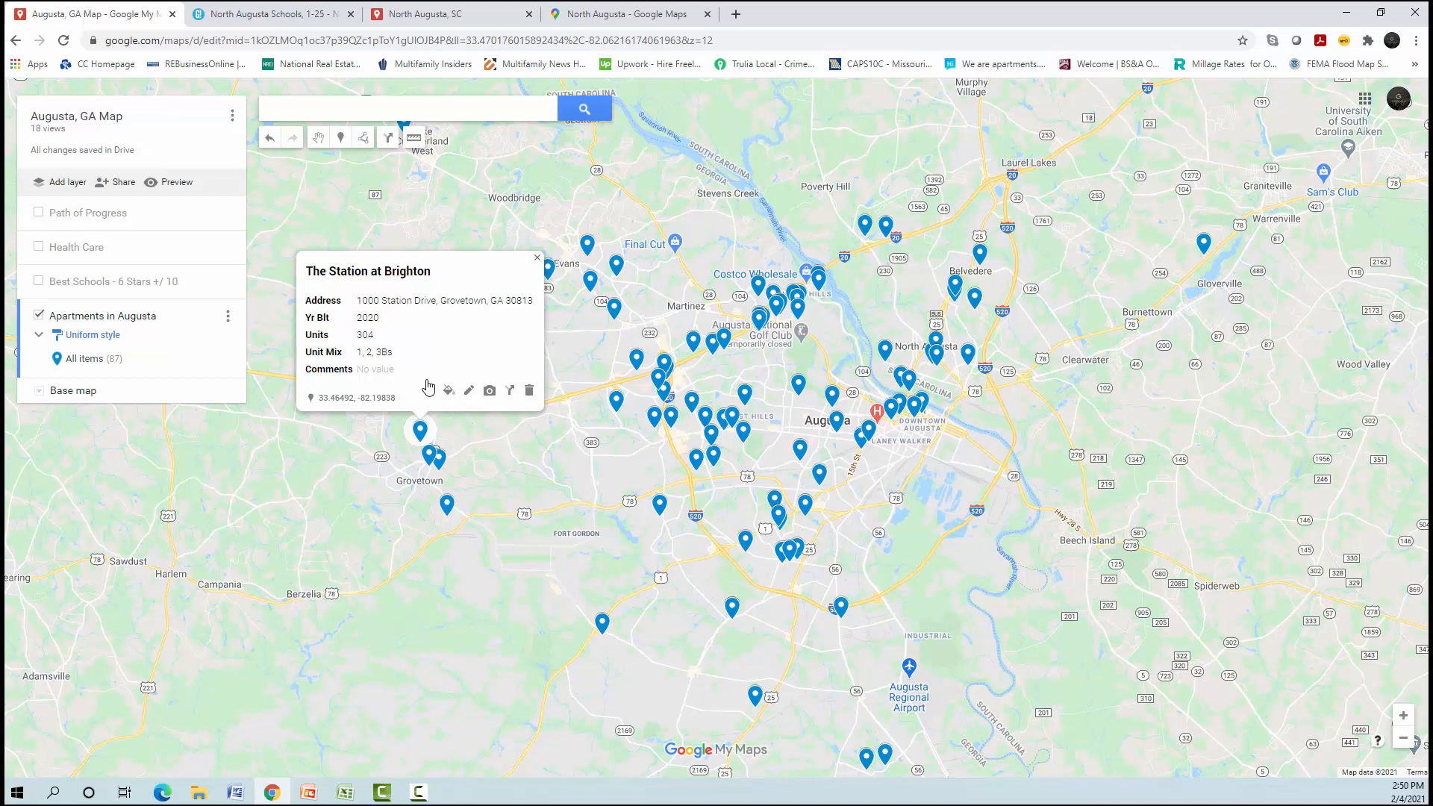
pyautogui.click(537, 258)
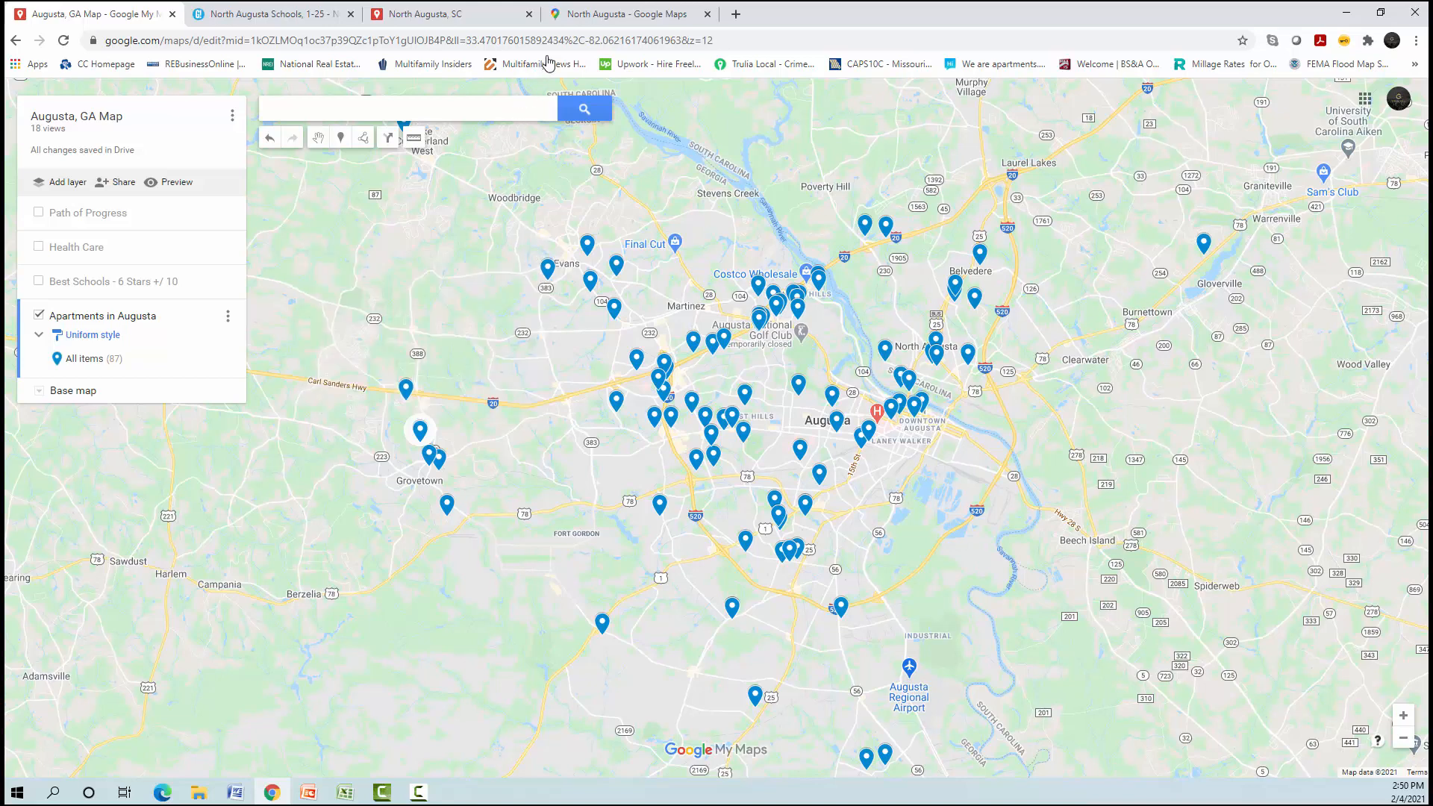
# - Switch to Excel, recheck the School Name and Address column headers in the Macon schools workbook, and minimize the workbook
pyautogui.click(346, 792)
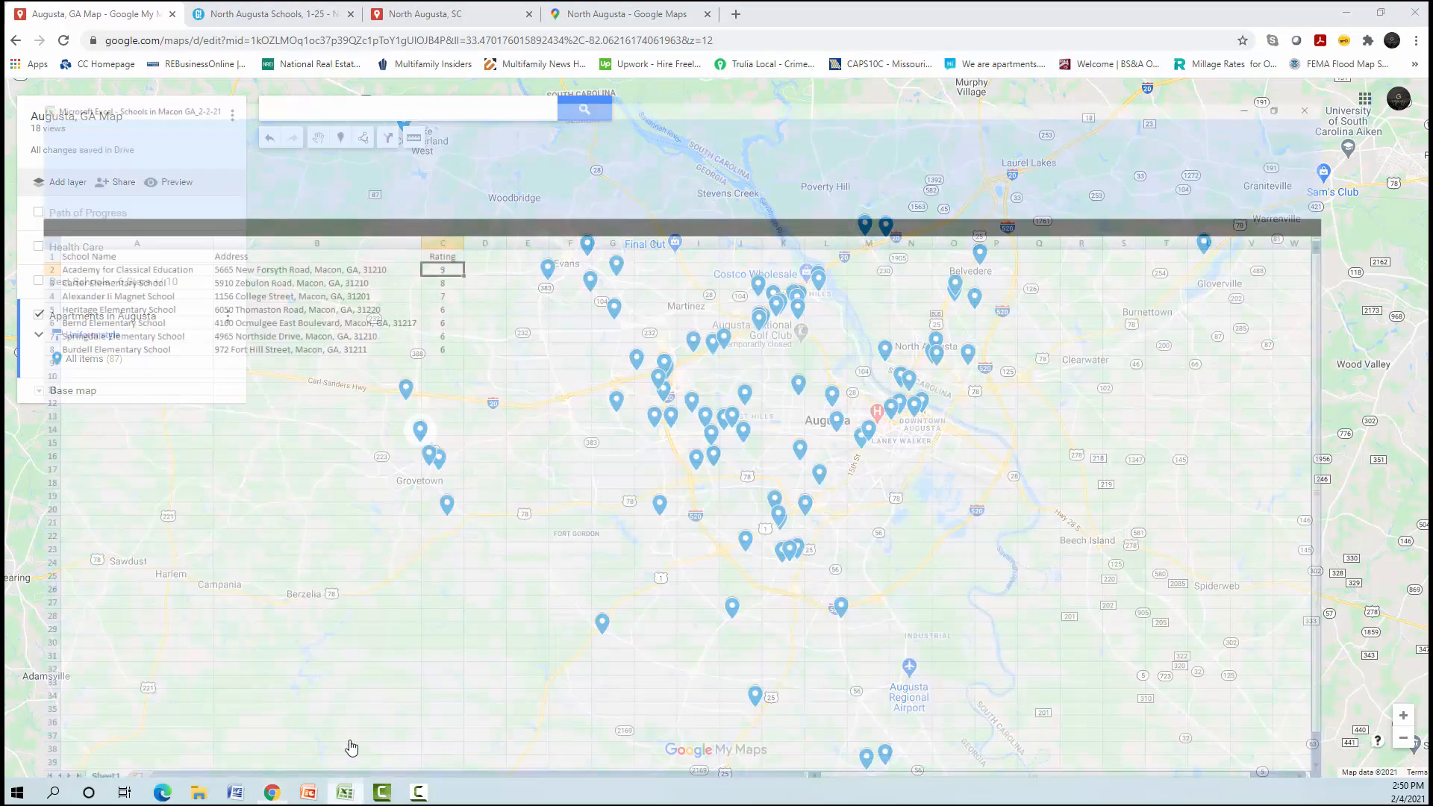
pyautogui.click(104, 151)
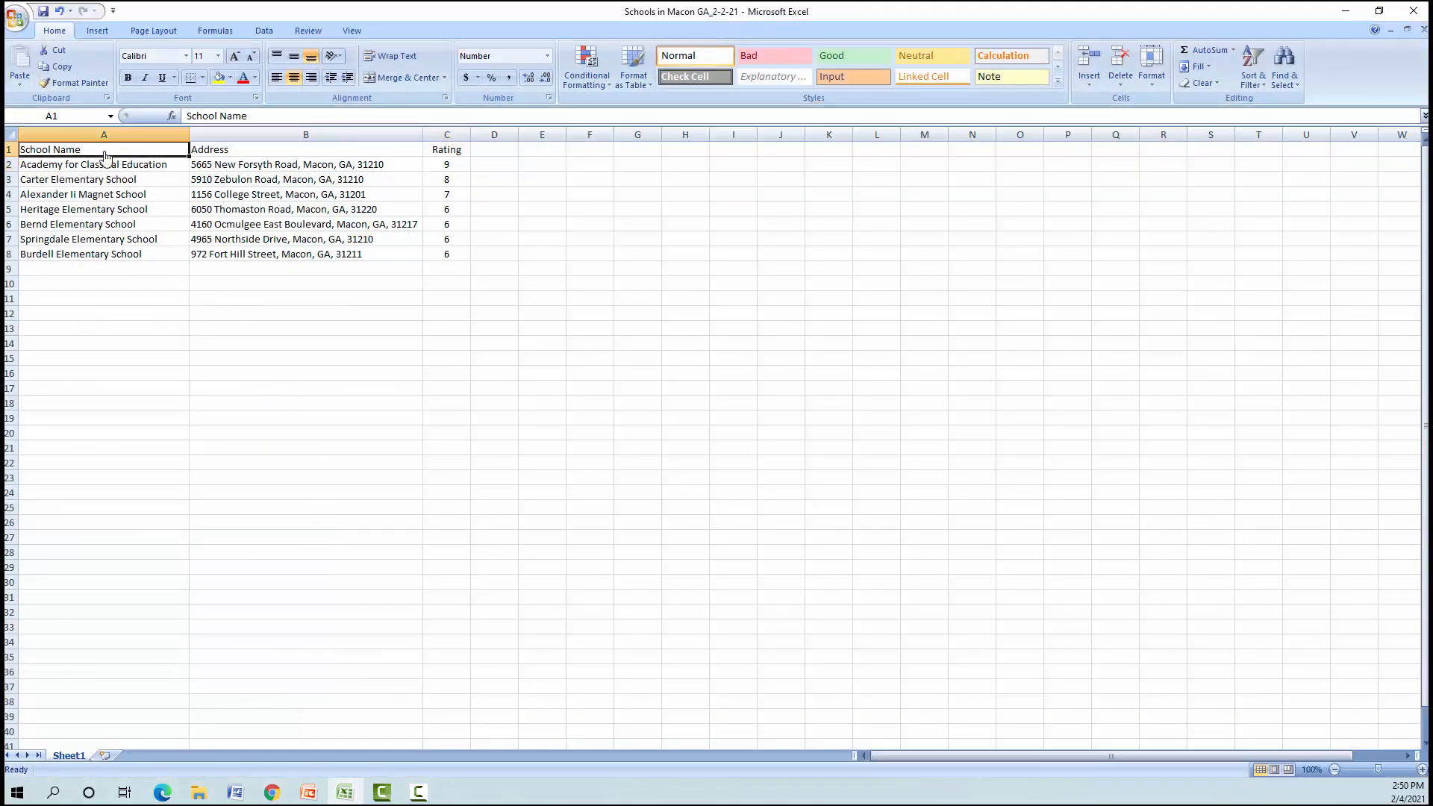
pyautogui.click(244, 153)
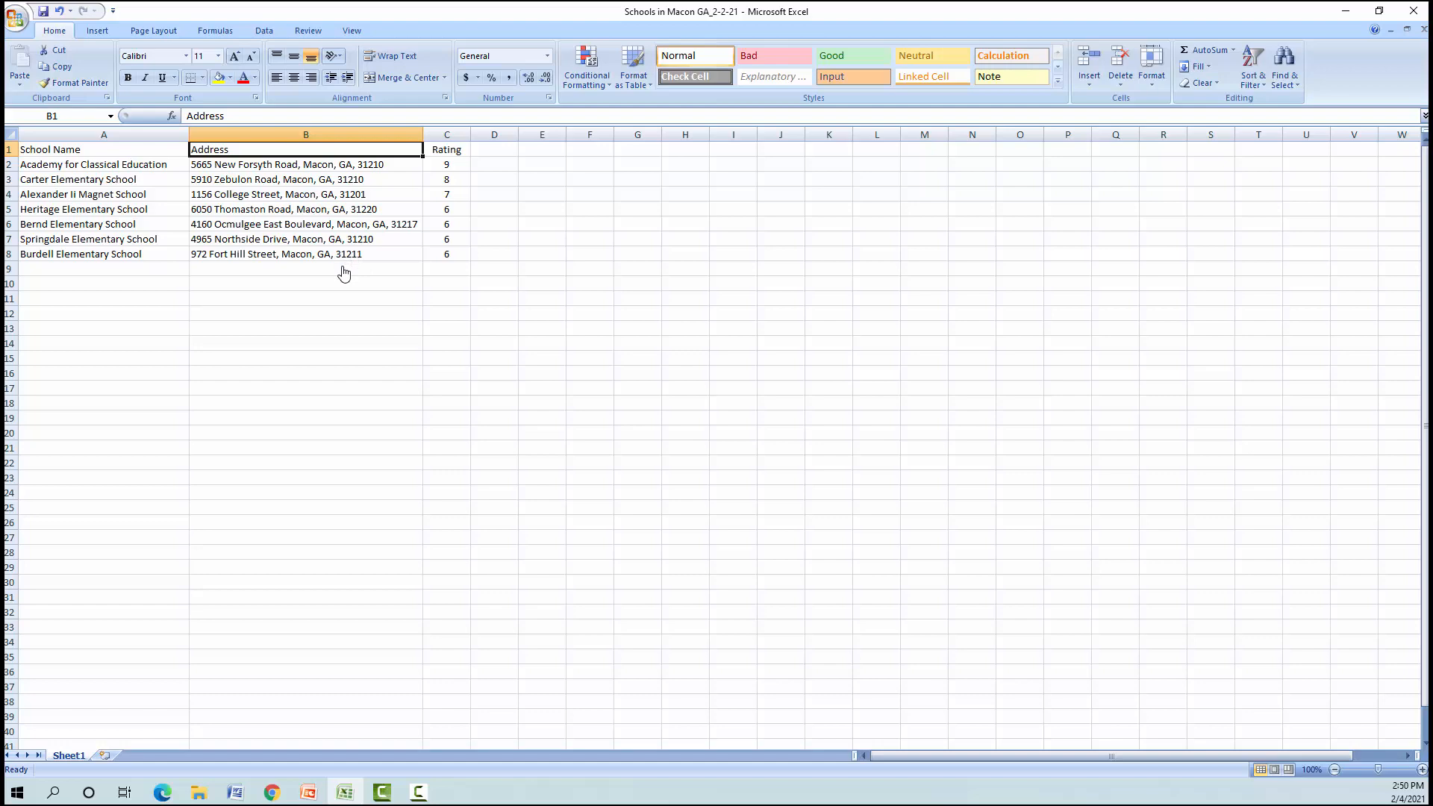
pyautogui.click(1346, 10)
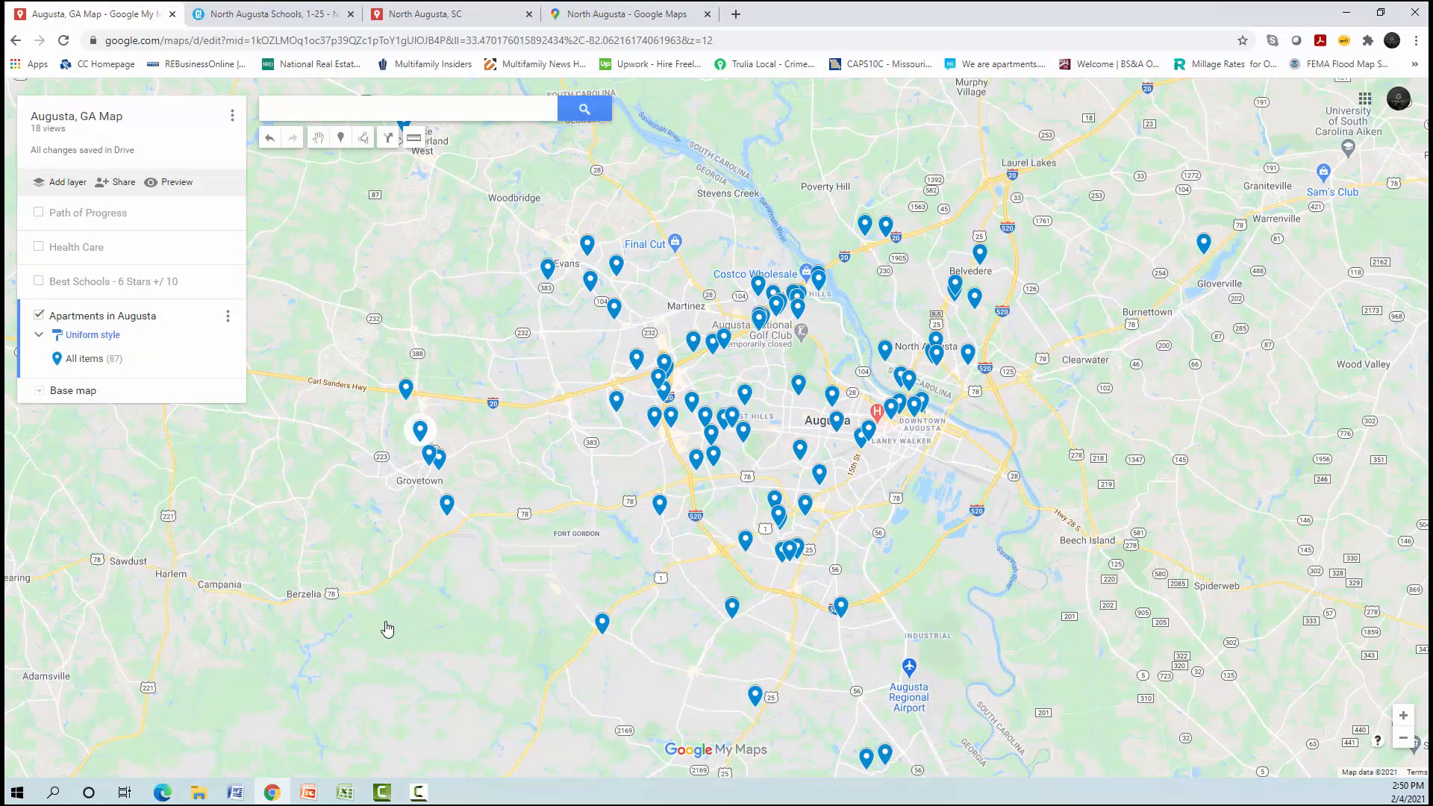
# - Add a new layer to the North Augusta, SC map and view its file import options without importing anything
pyautogui.click(429, 21)
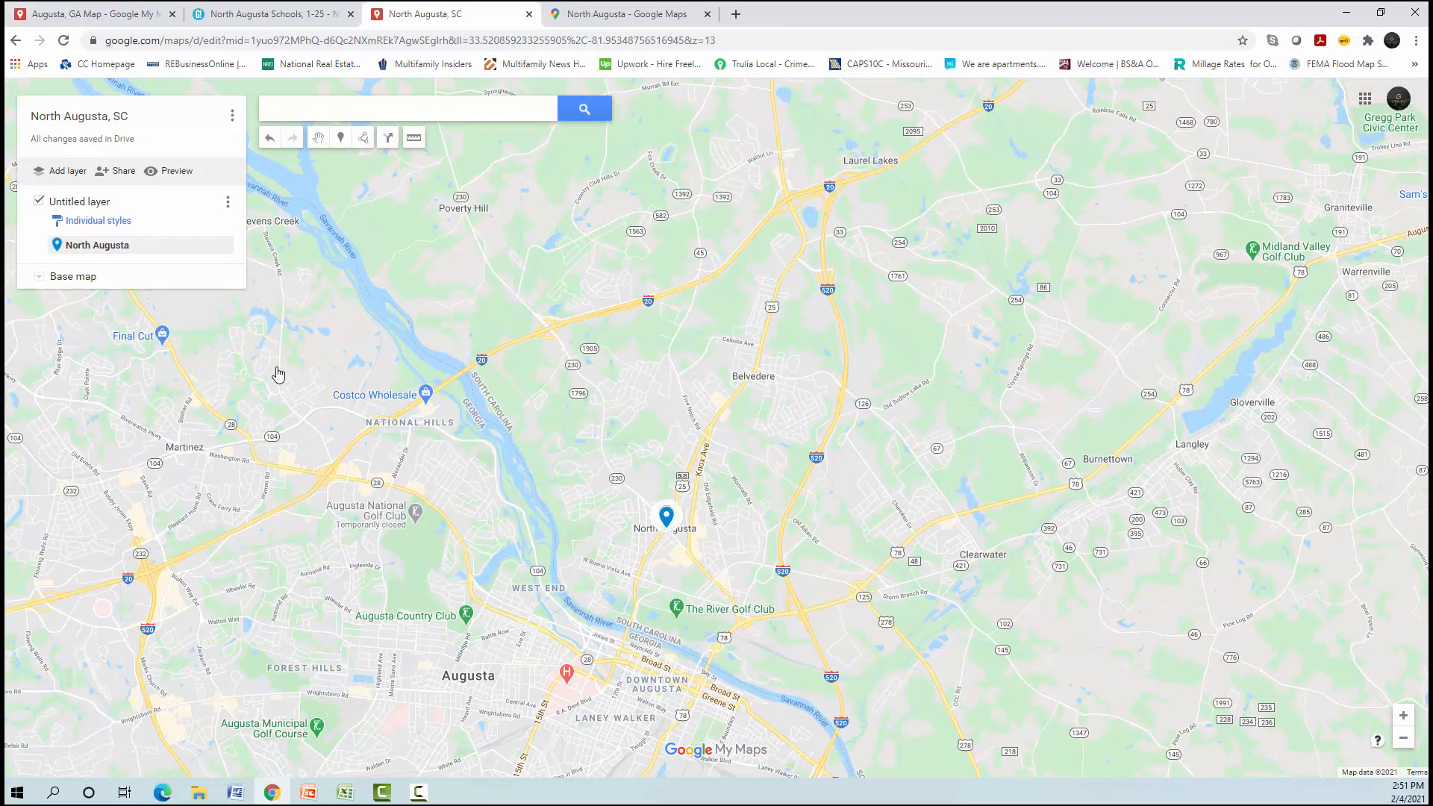
pyautogui.click(57, 174)
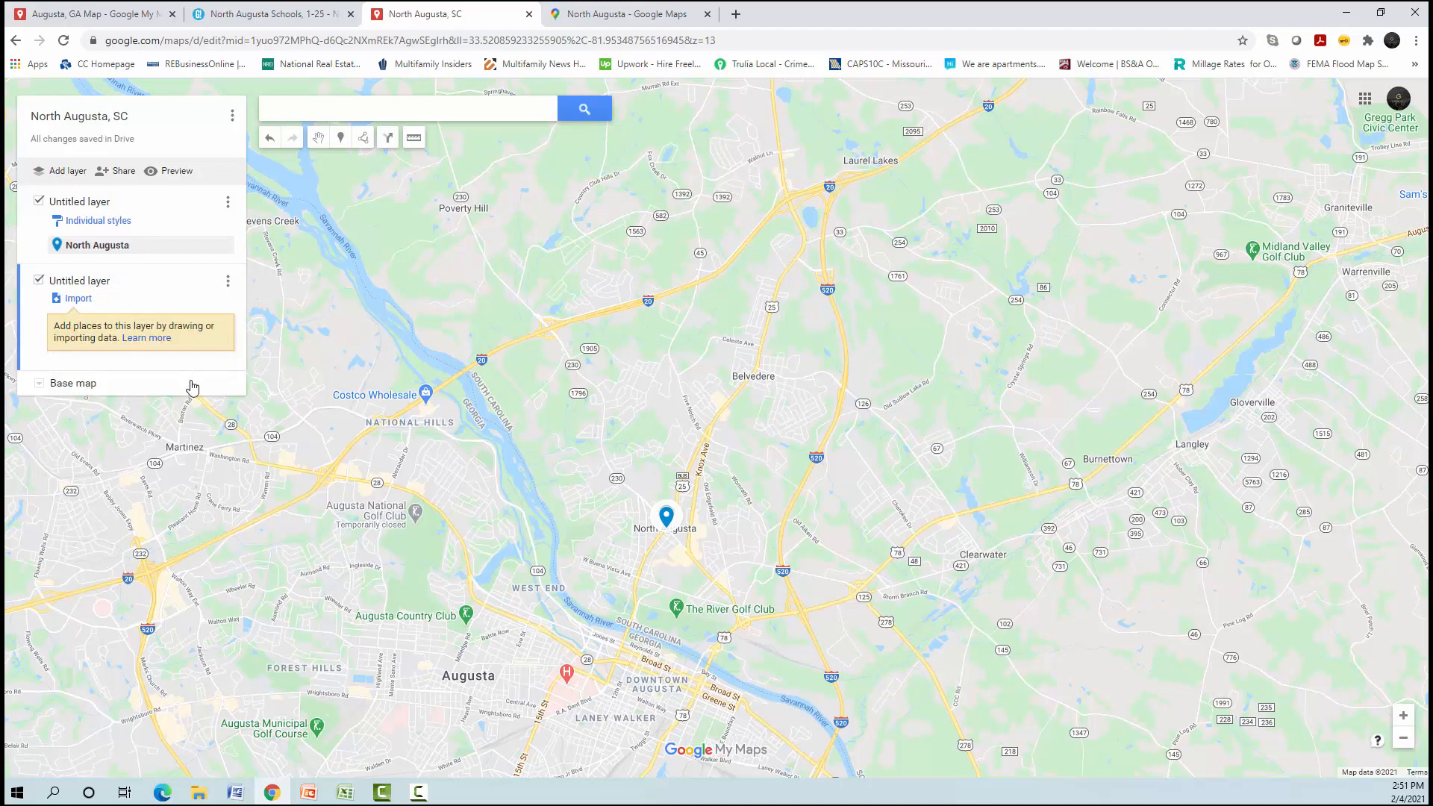
pyautogui.click(79, 299)
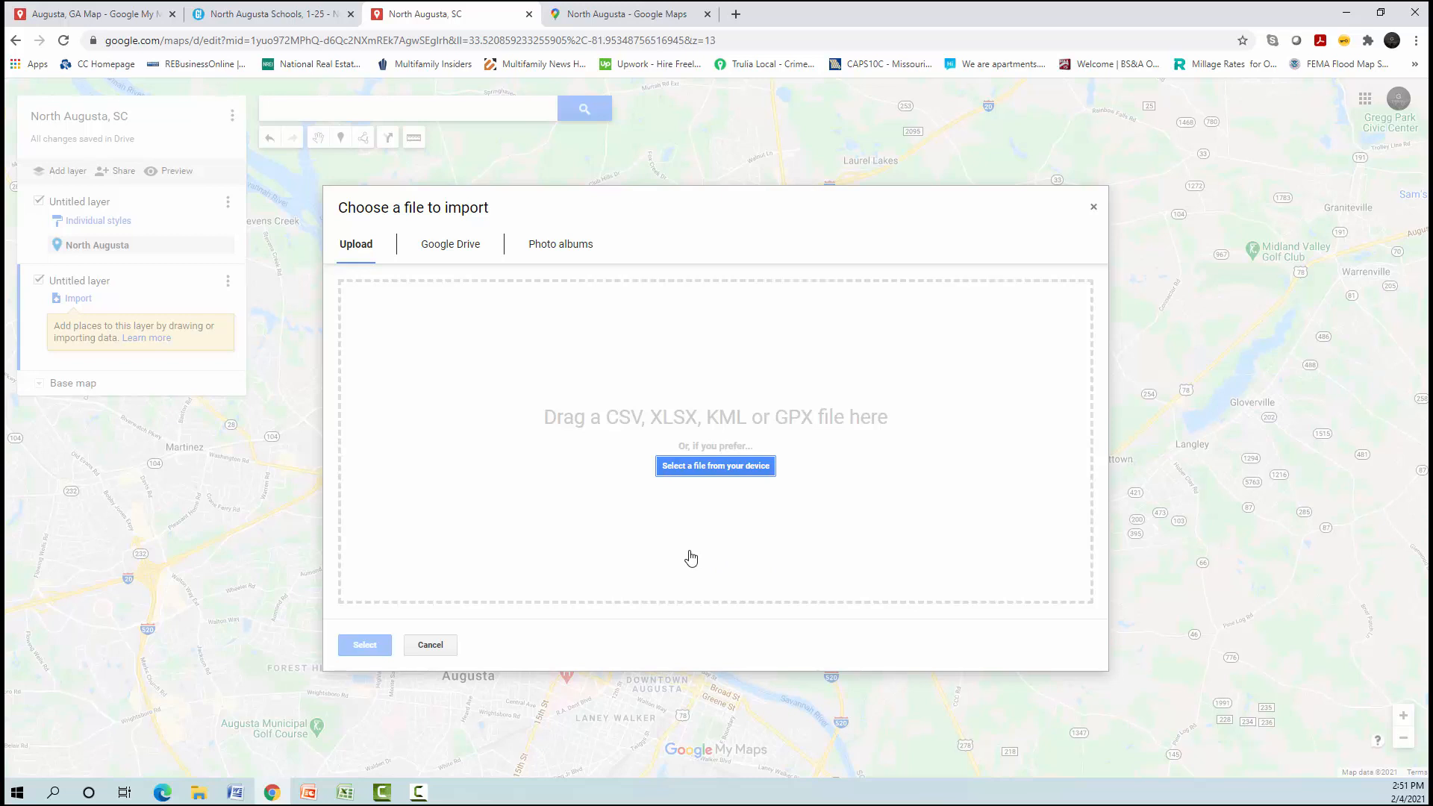
pyautogui.click(430, 645)
# - Rename the new, empty layer of the North Augusta, SC map "Apartments" and hide the untitled layer containing the North Augusta marker
pyautogui.click(118, 17)
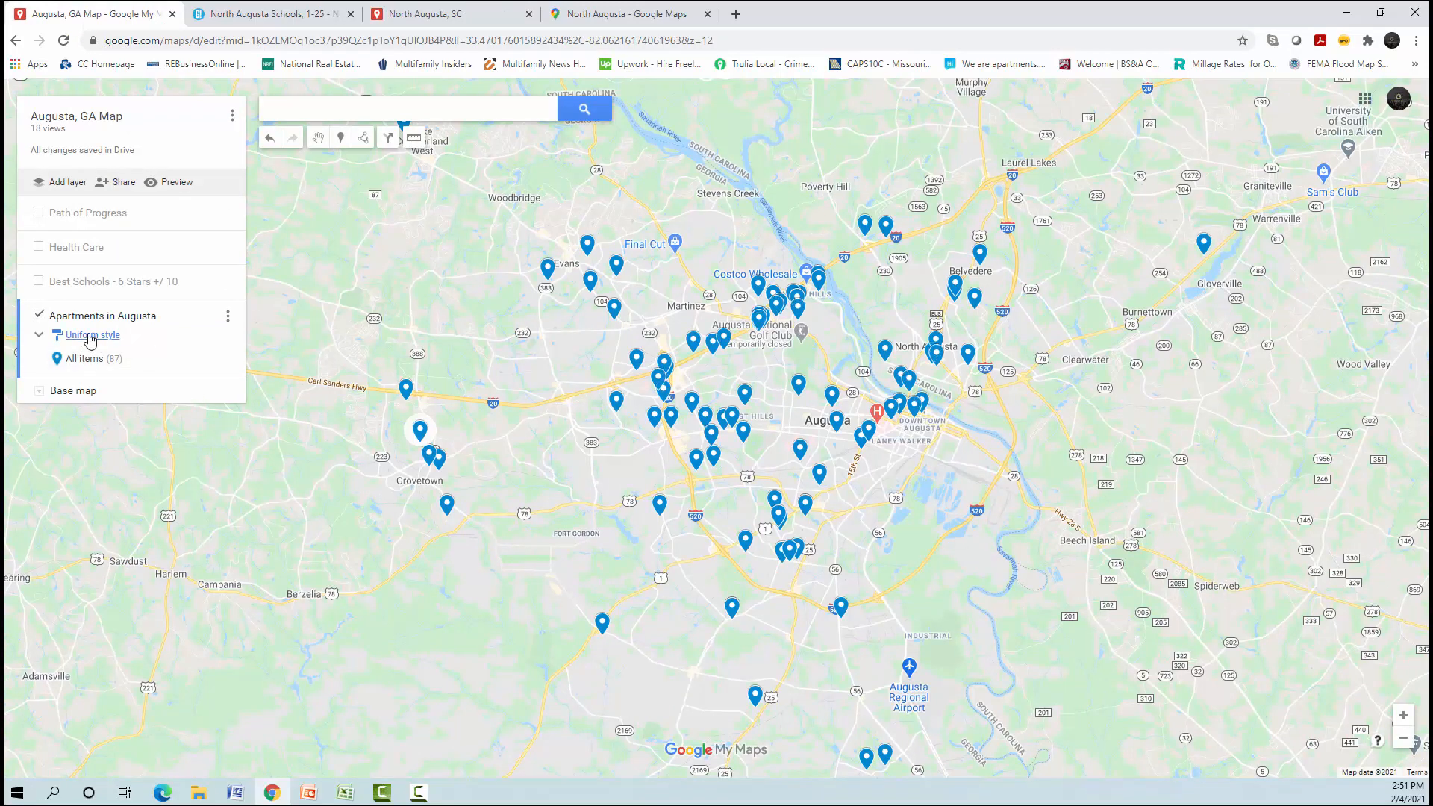
pyautogui.click(421, 16)
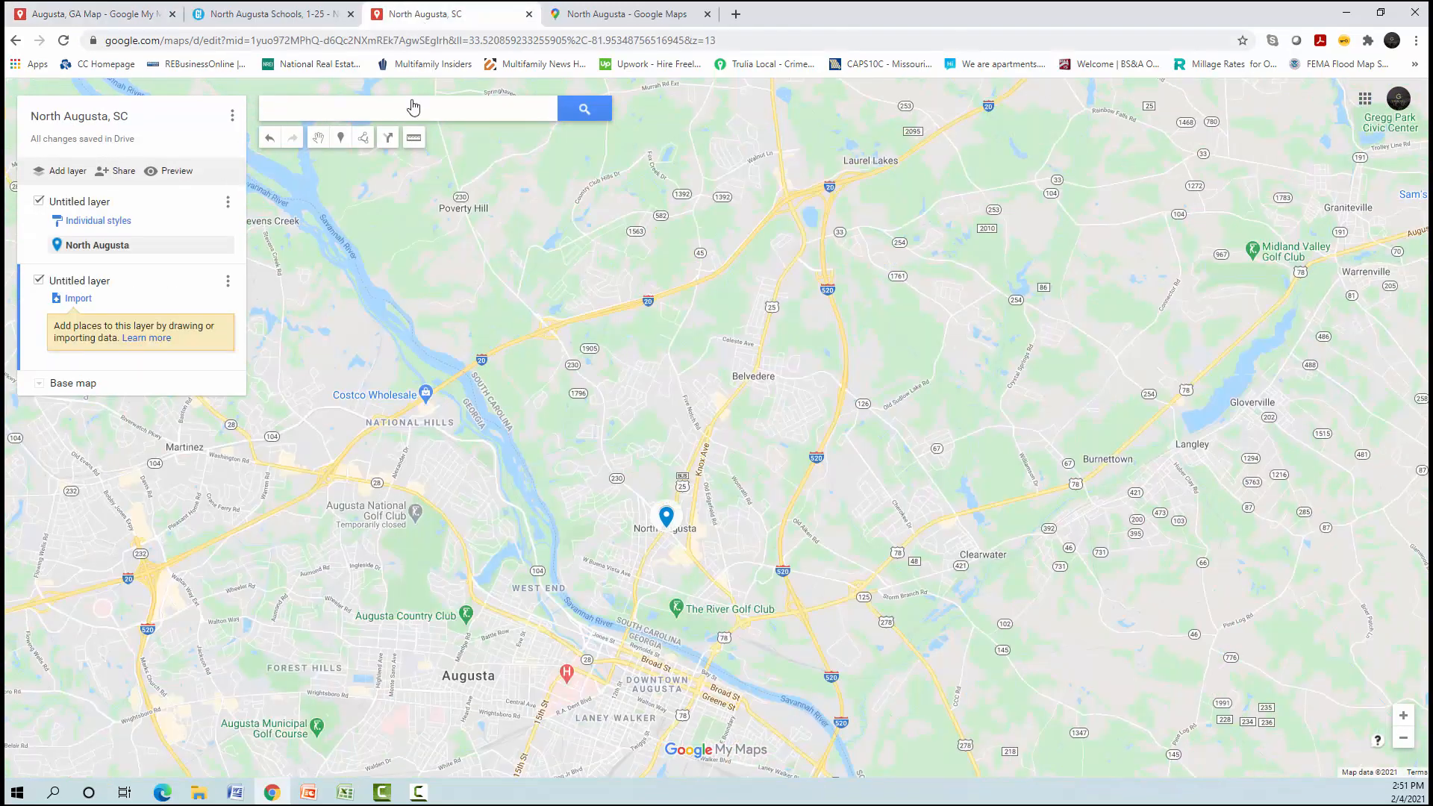
pyautogui.click(97, 286)
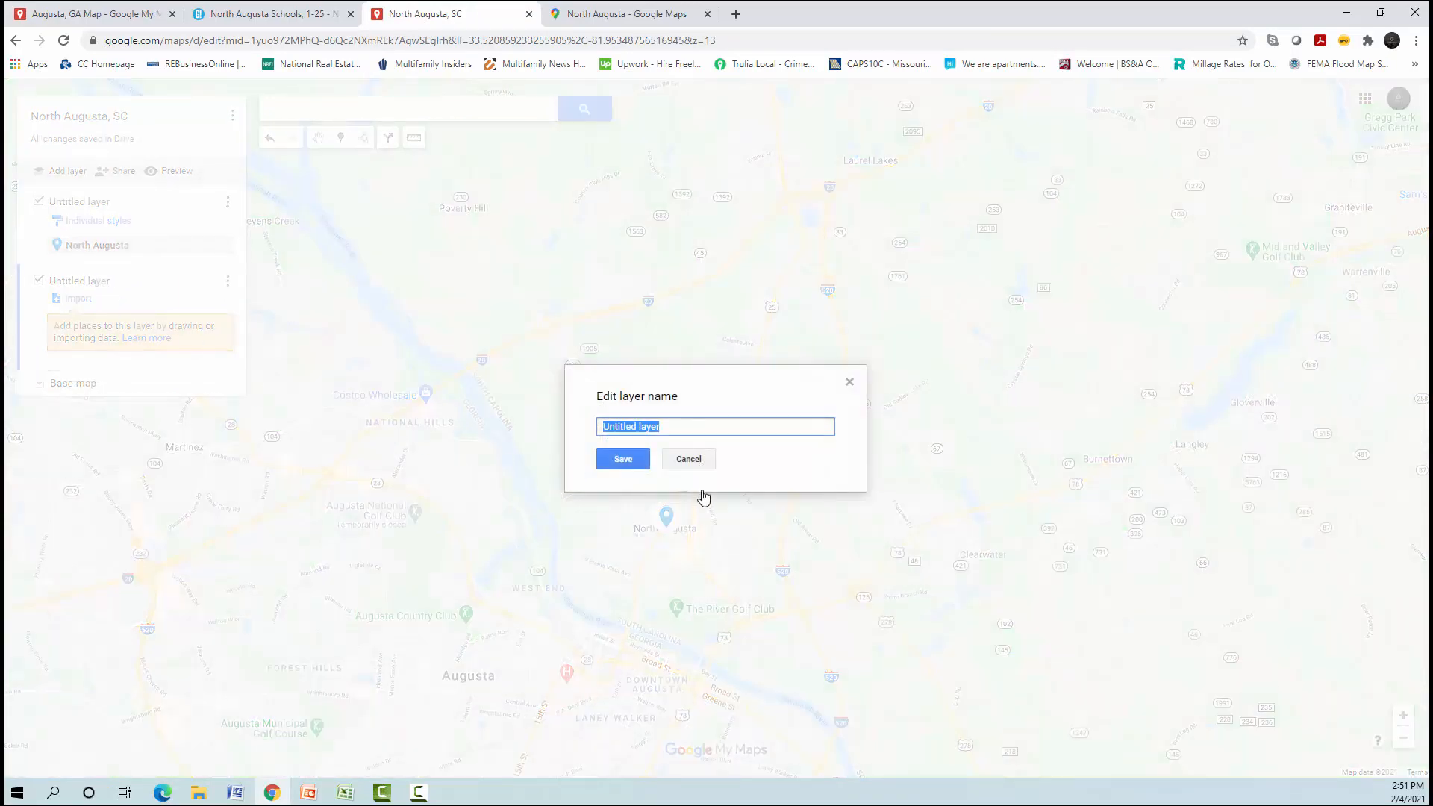
pyautogui.click(689, 458)
pyautogui.write('Apartments')
pyautogui.press('Return')
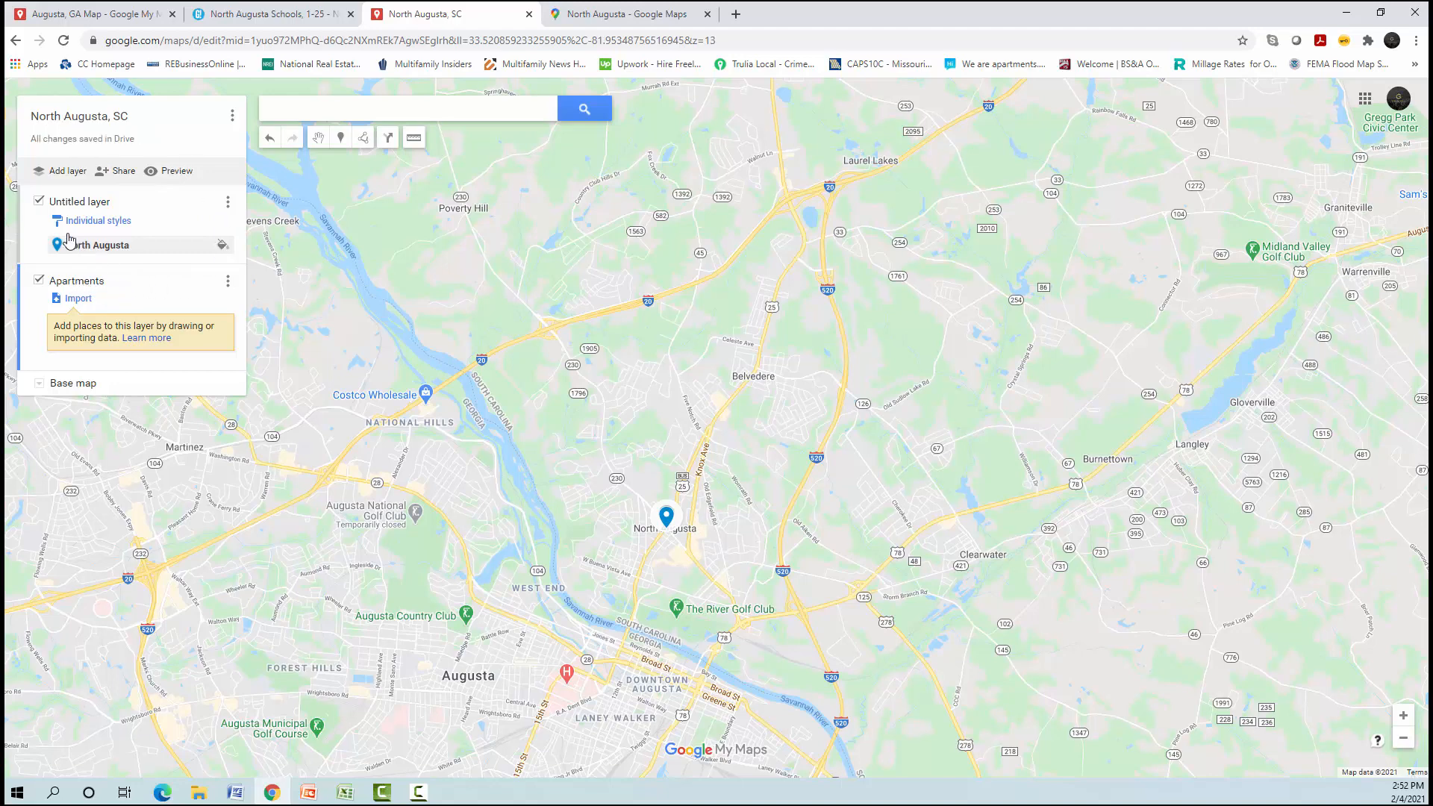
pyautogui.click(40, 202)
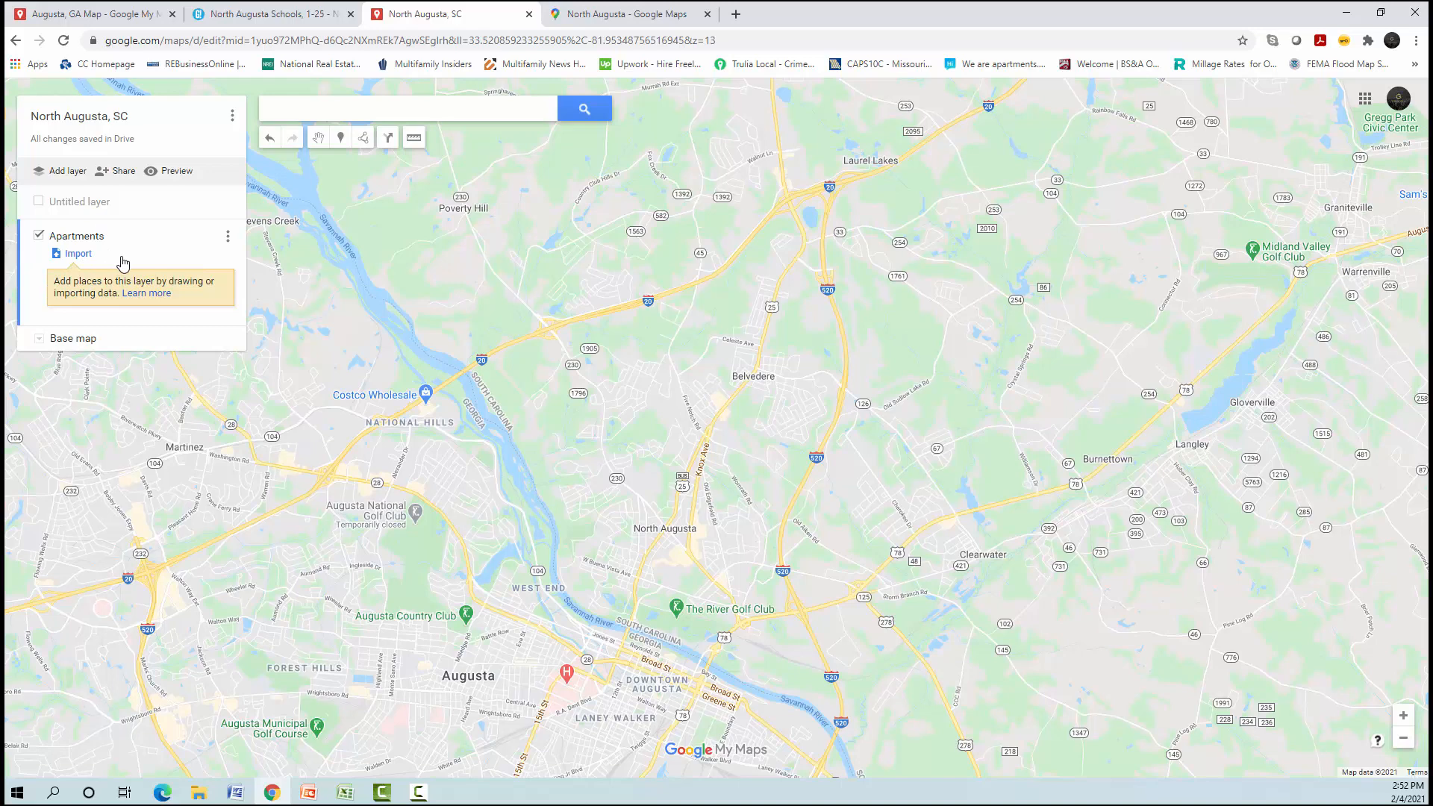
# - On the Augusta, GA Map, examine the Apartments layer's grouping and label settings and the Riverstone property details
pyautogui.click(101, 15)
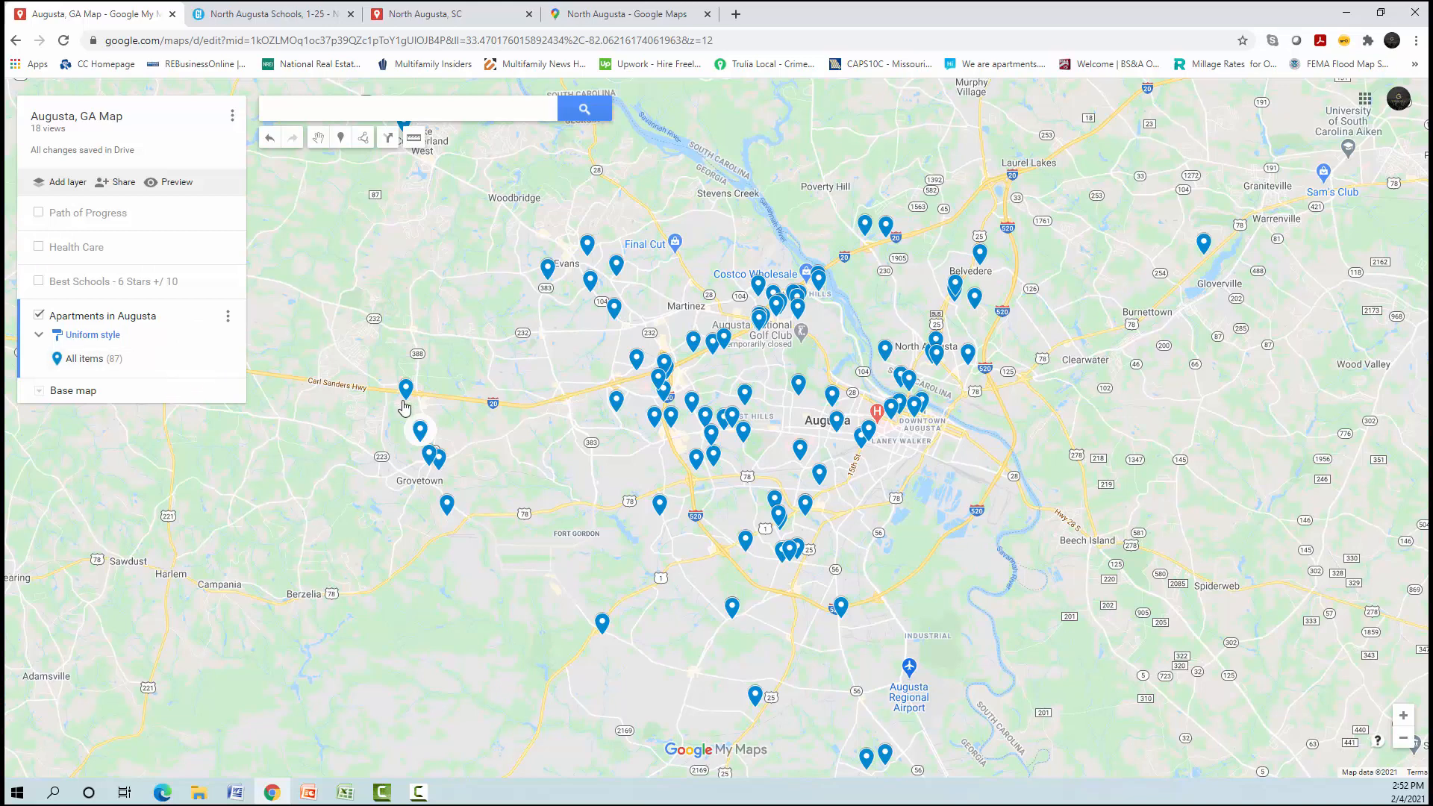
pyautogui.click(117, 340)
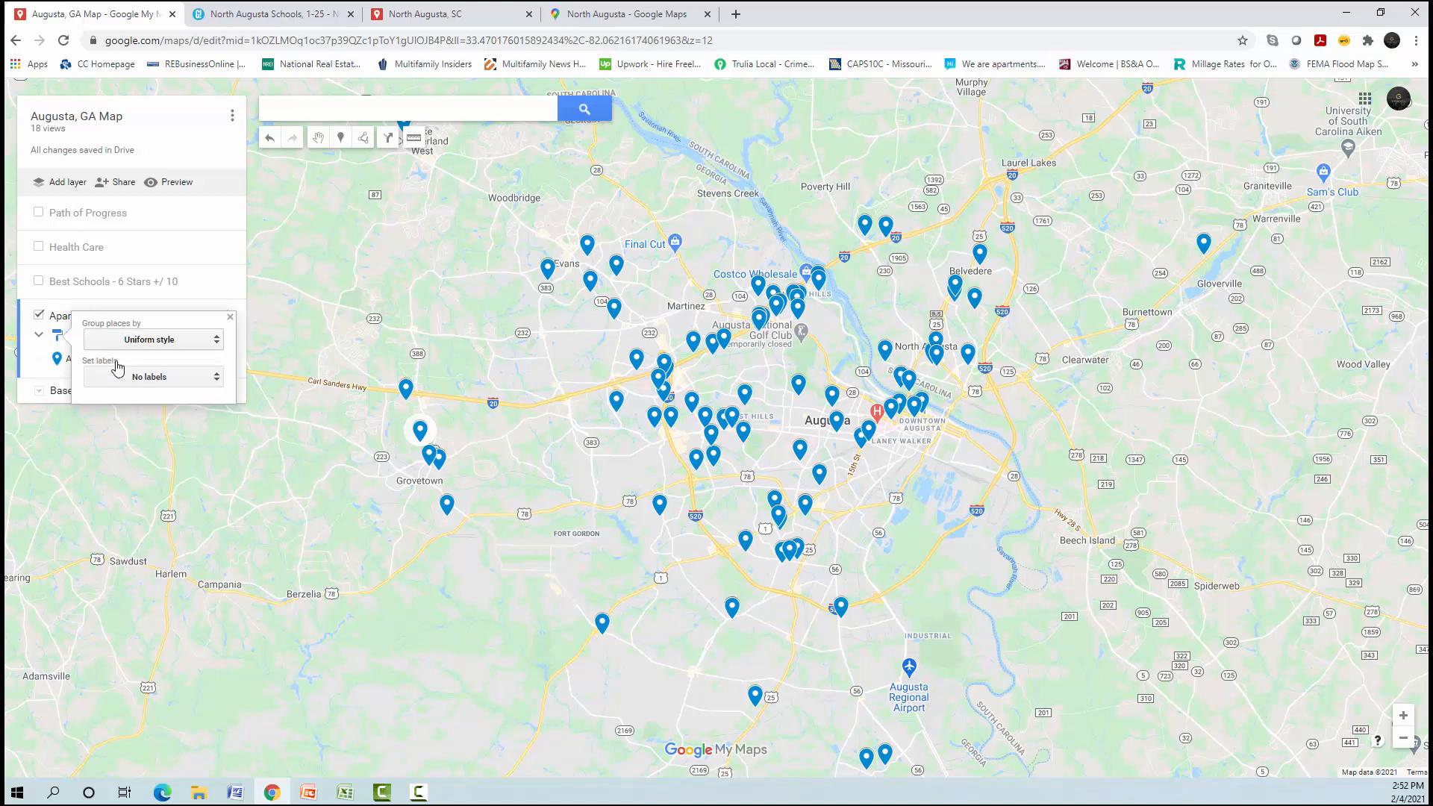
pyautogui.click(230, 318)
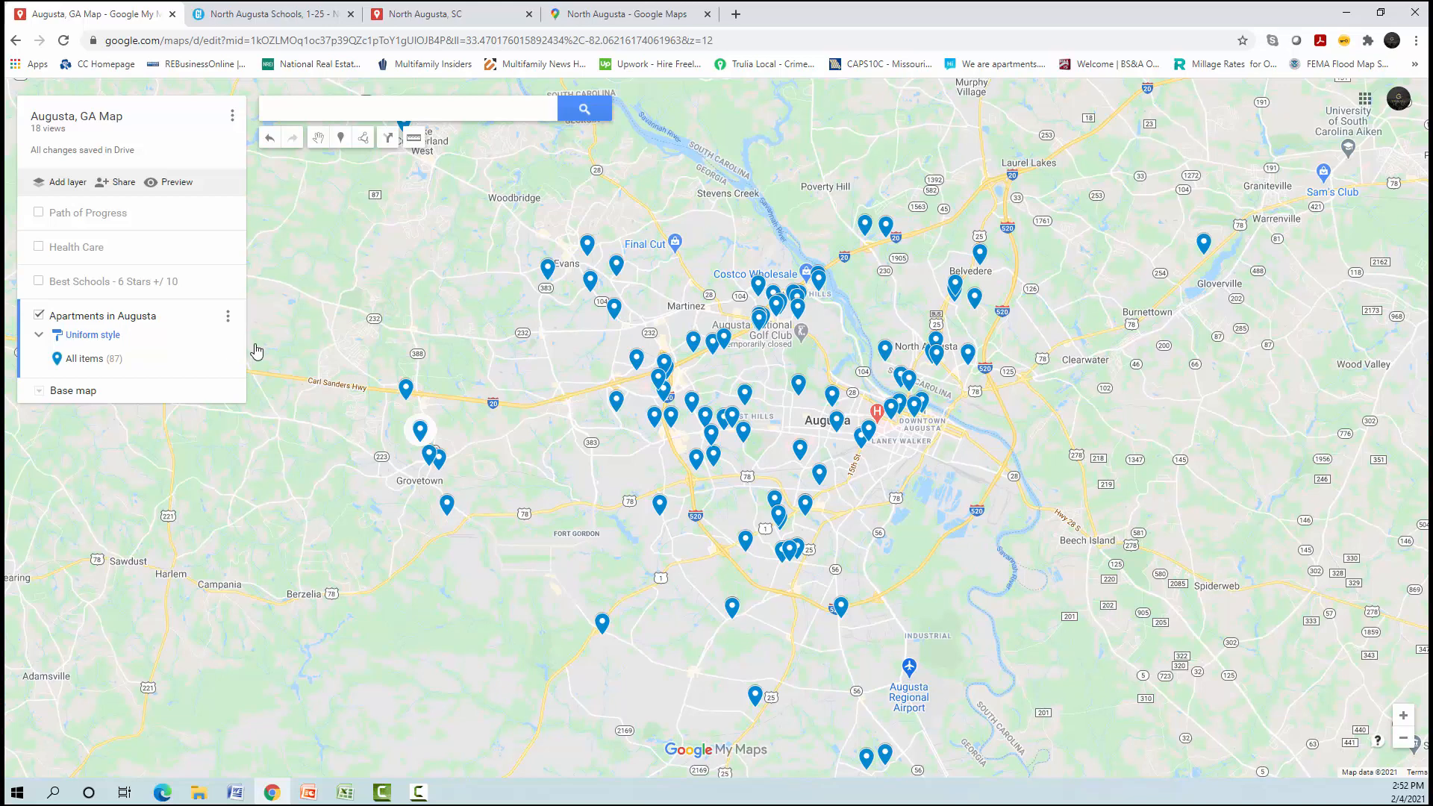
pyautogui.click(407, 389)
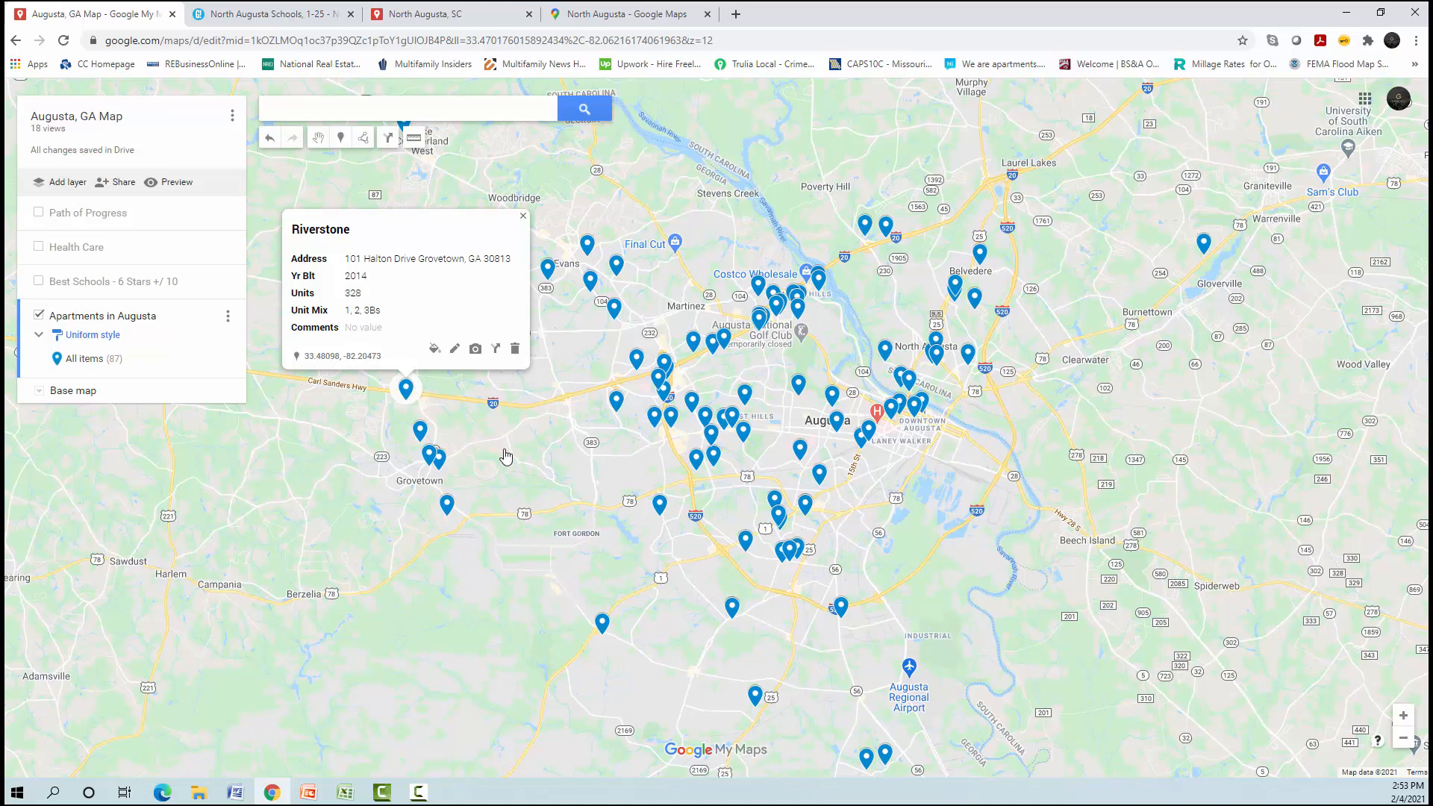
pyautogui.click(523, 216)
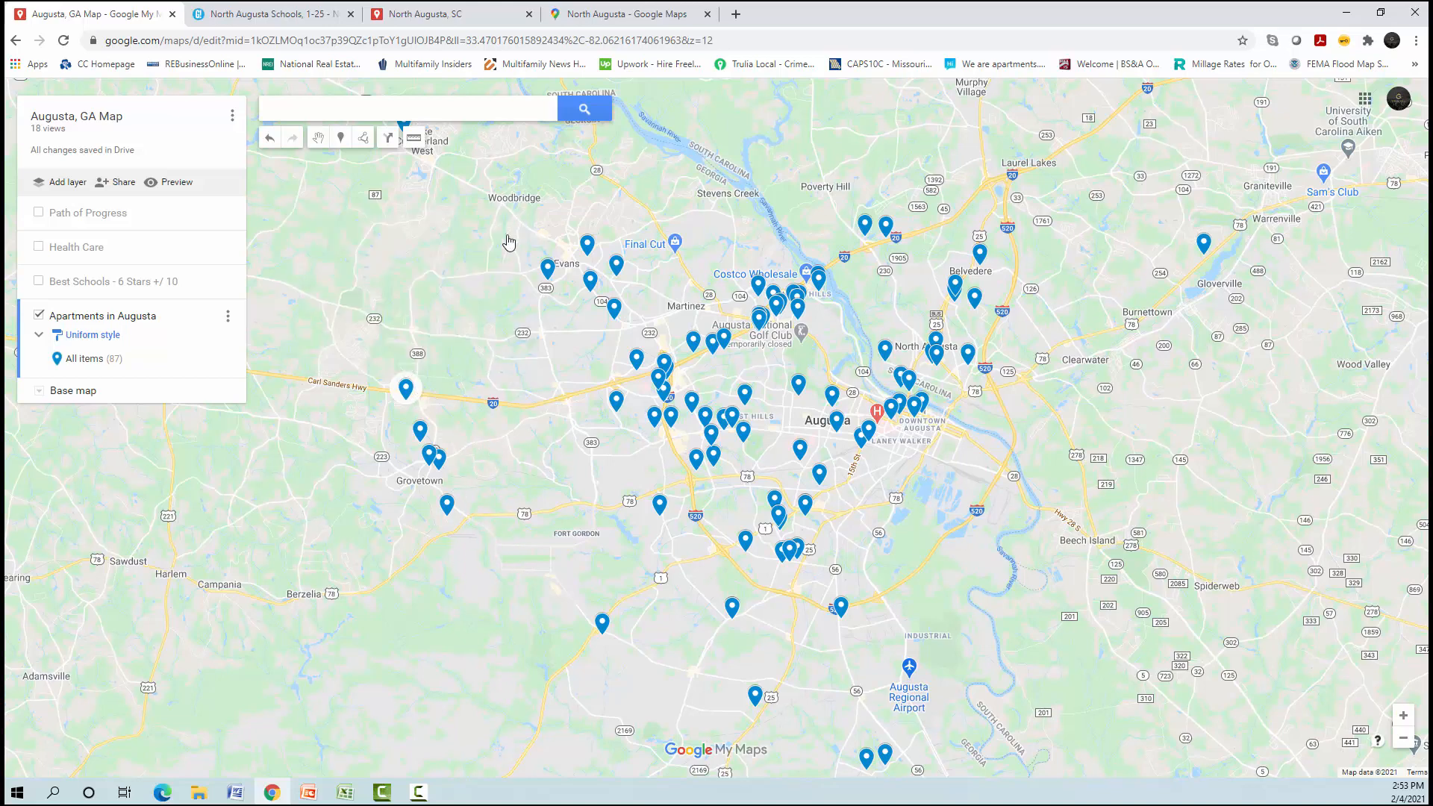
# - Hide the Apartments in Augusta layer, show the Best Schools layer and examine its grouping and label settings
pyautogui.click(39, 315)
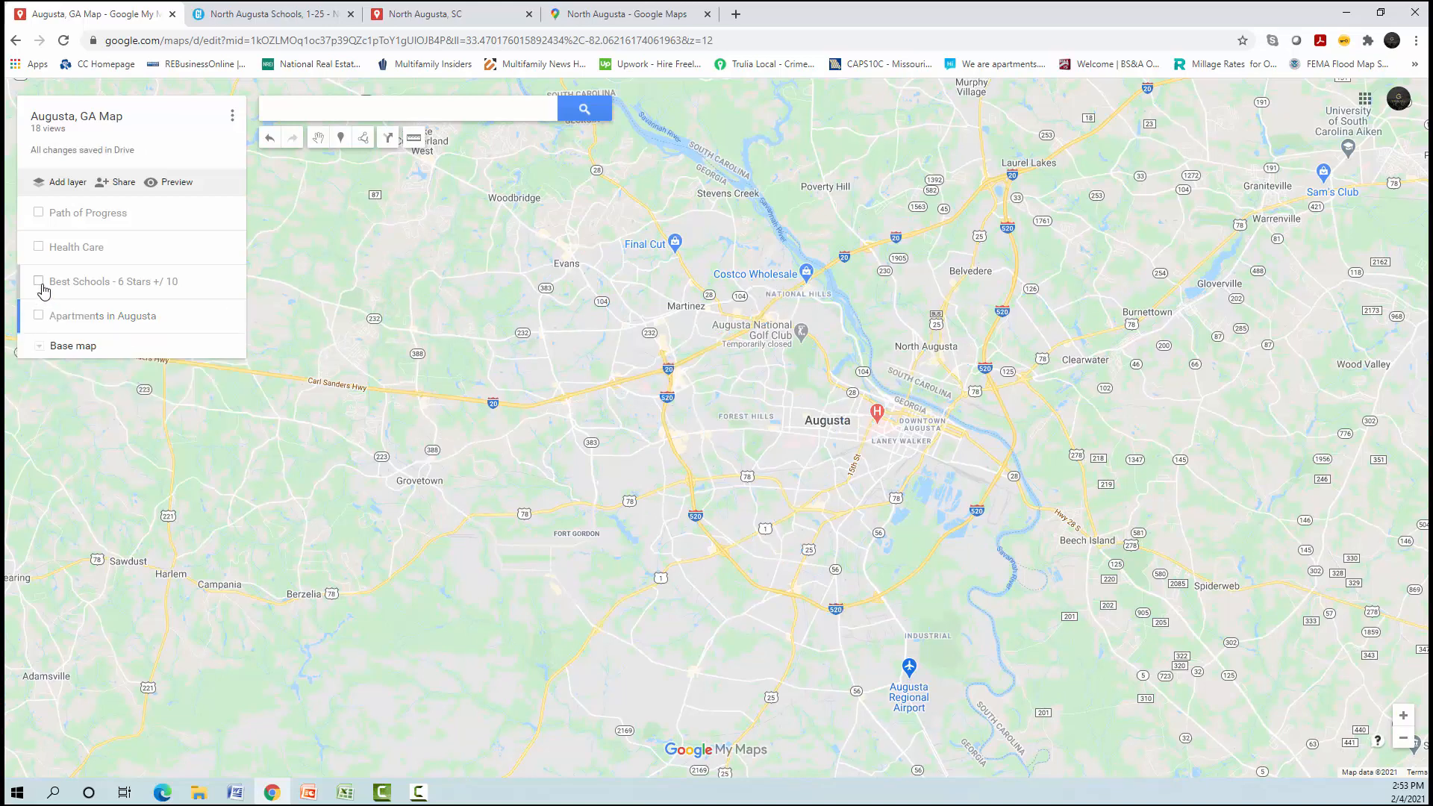
pyautogui.click(39, 281)
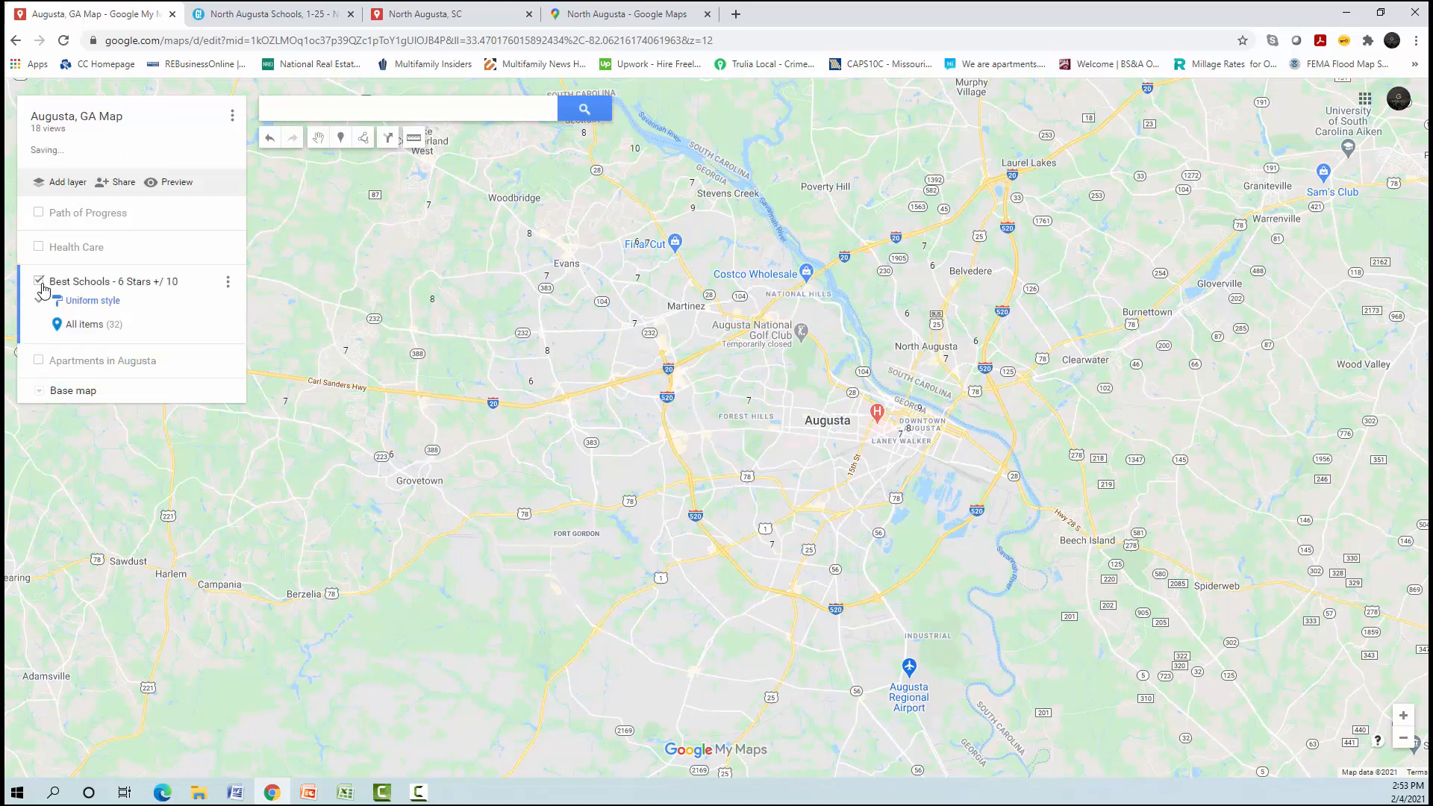
pyautogui.click(118, 302)
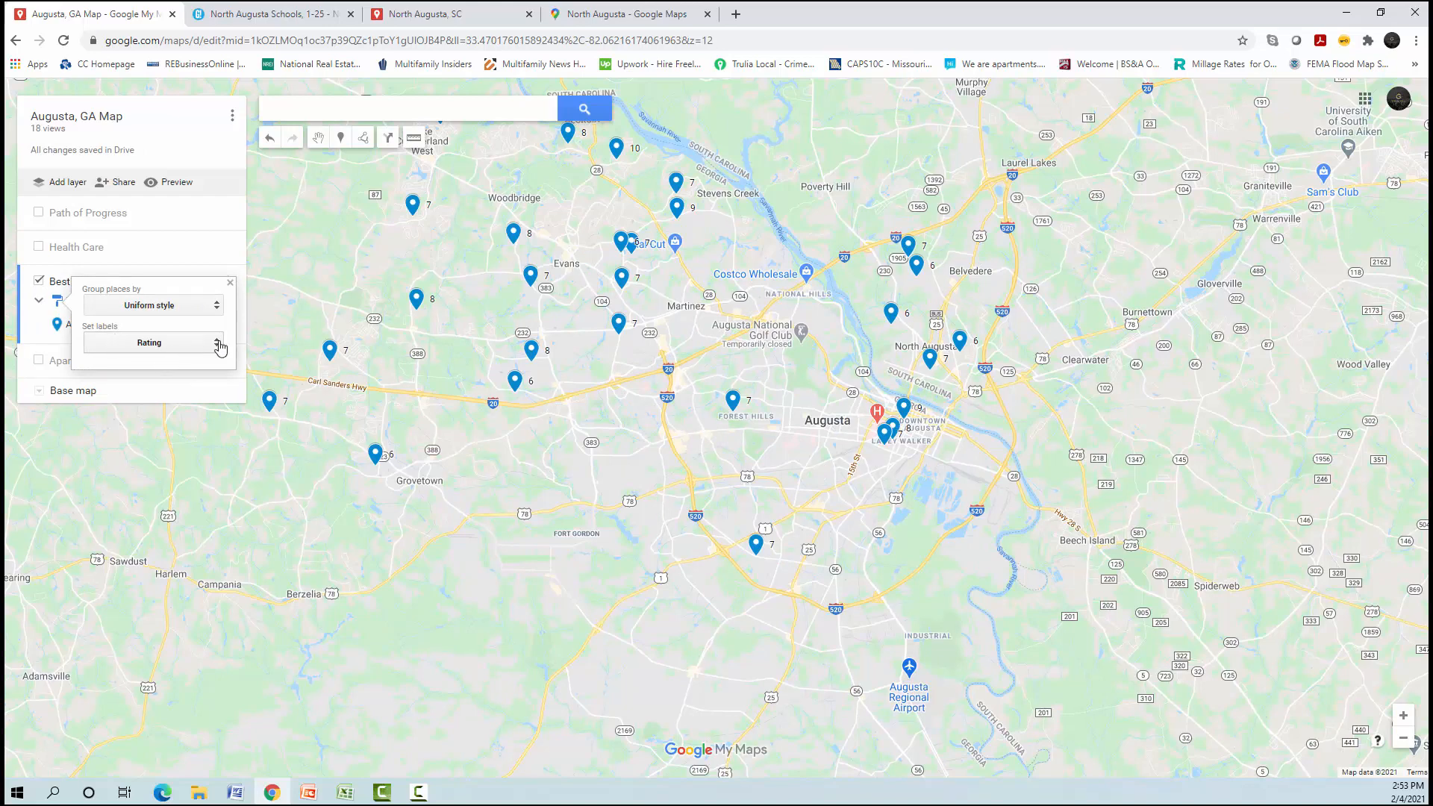
pyautogui.click(230, 283)
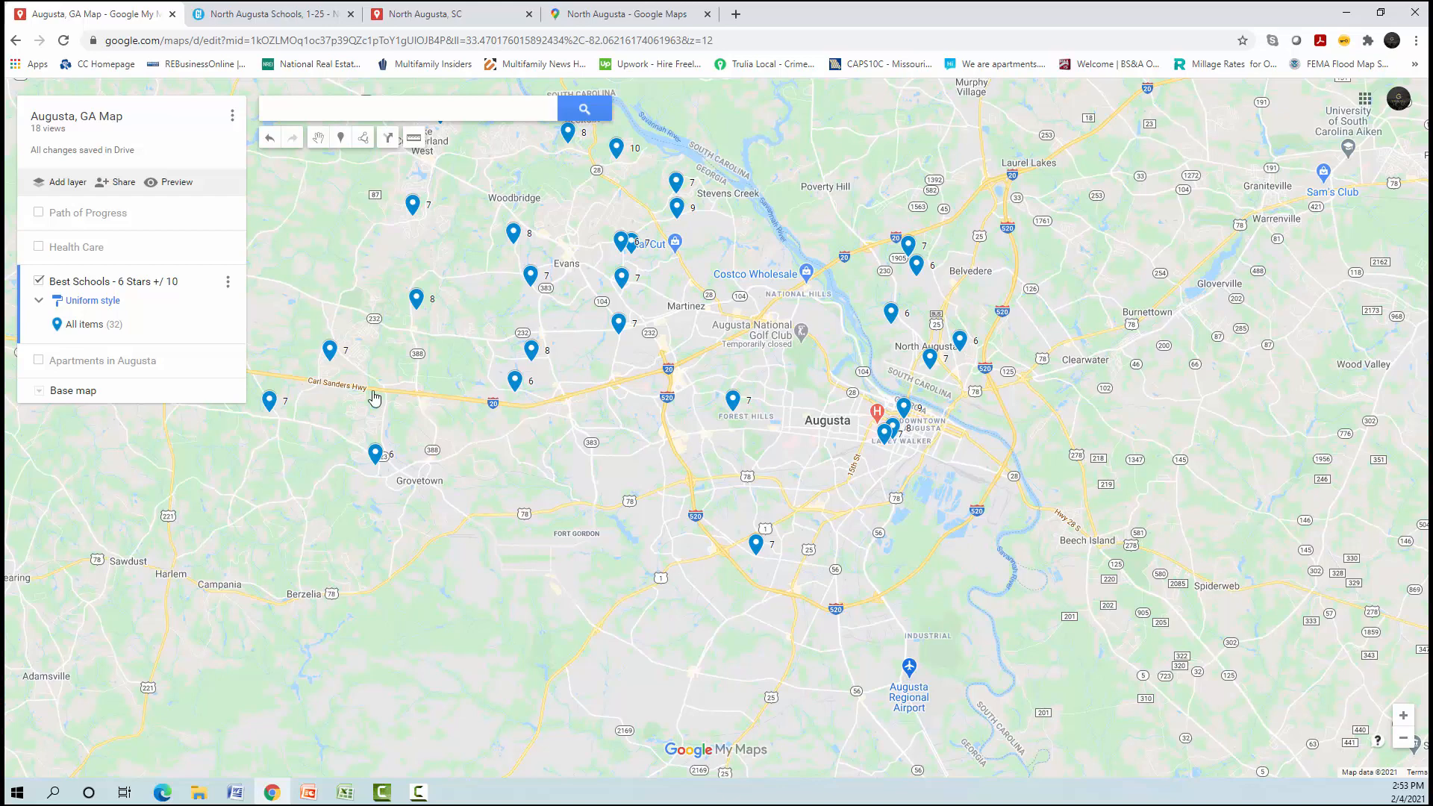
# - Hide the Best Schools layer, show Path of Progress and examine its list of retailers styled by name
pyautogui.click(39, 282)
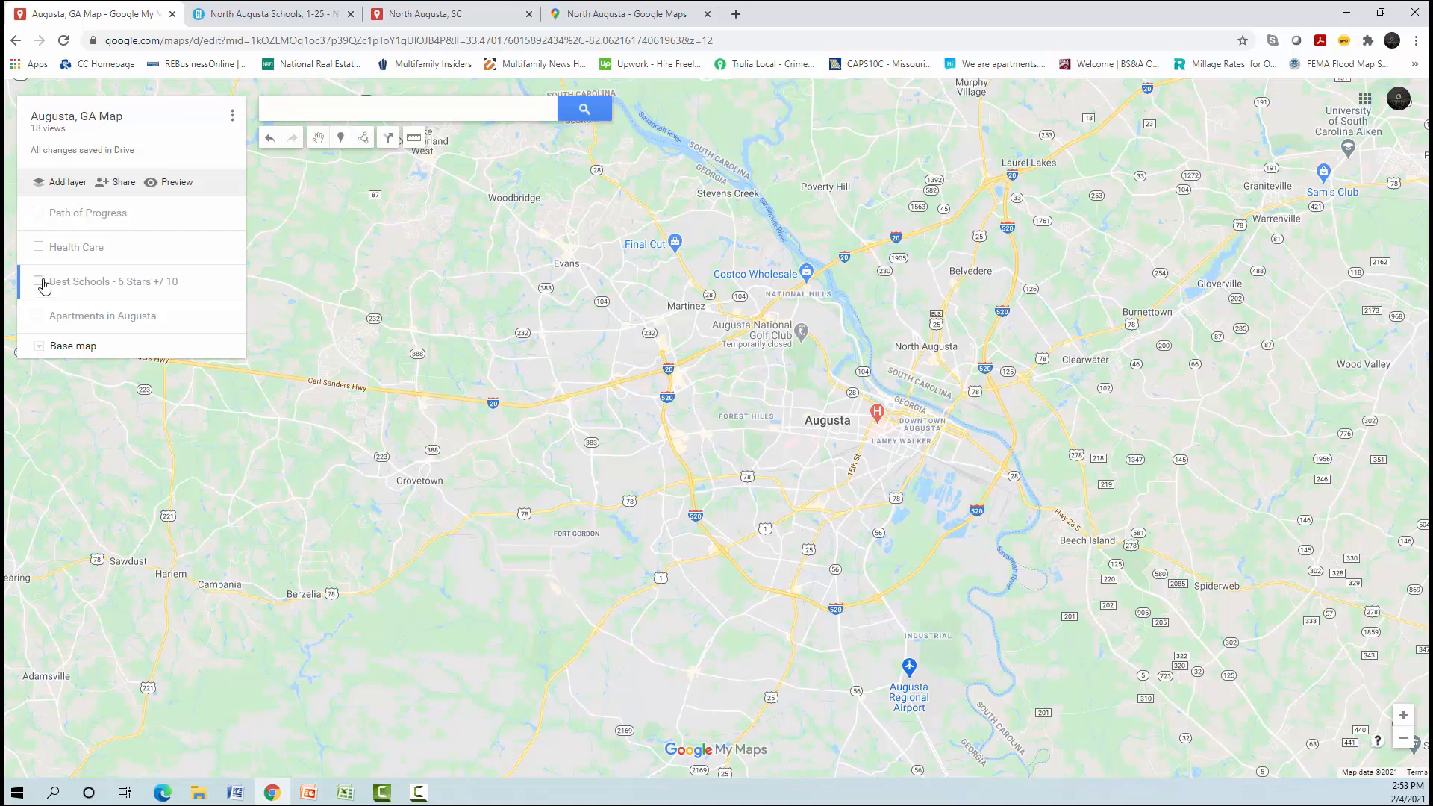
pyautogui.click(39, 213)
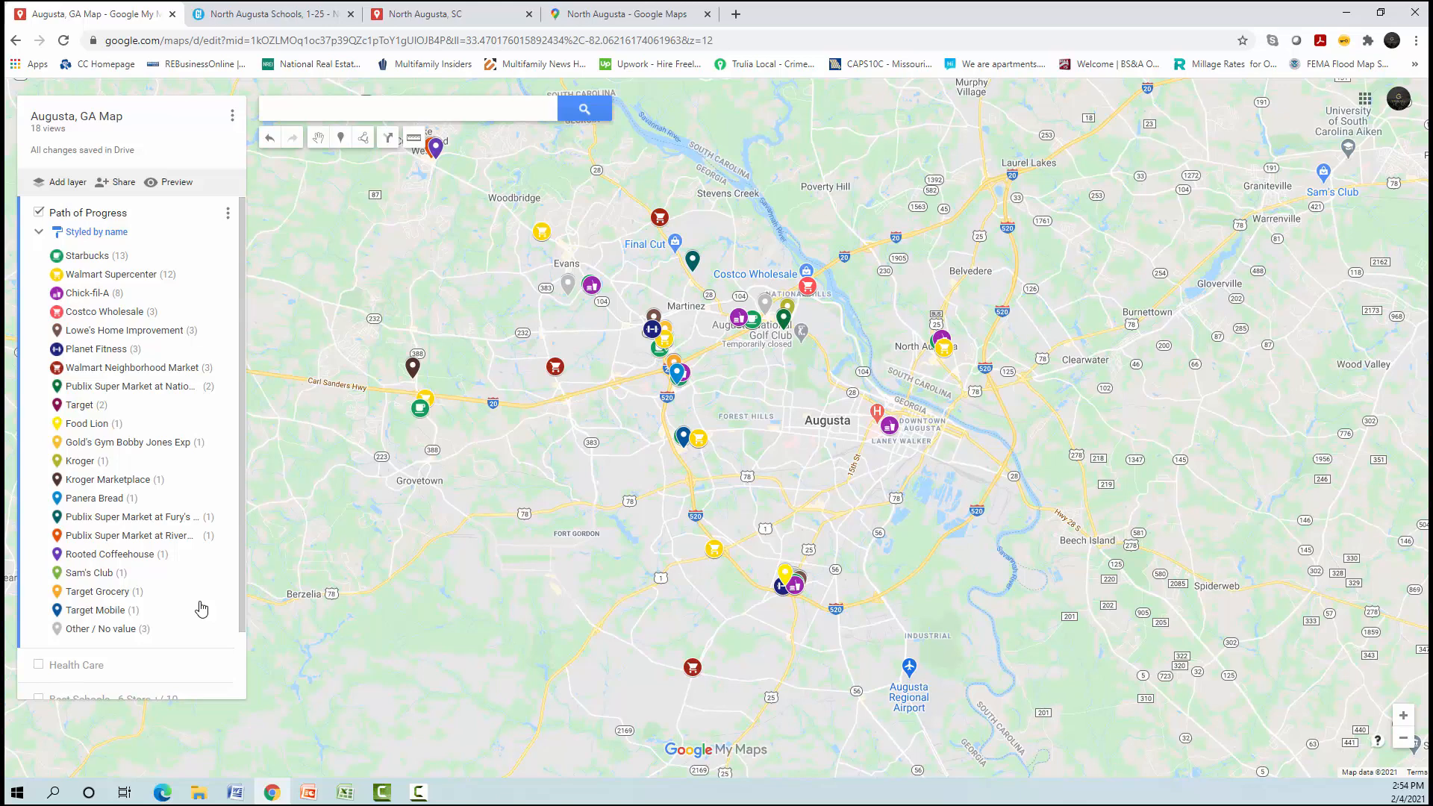
# - Open Google in a new browser tab and search for "starbucks in North Augusta, SC"
pyautogui.click(738, 15)
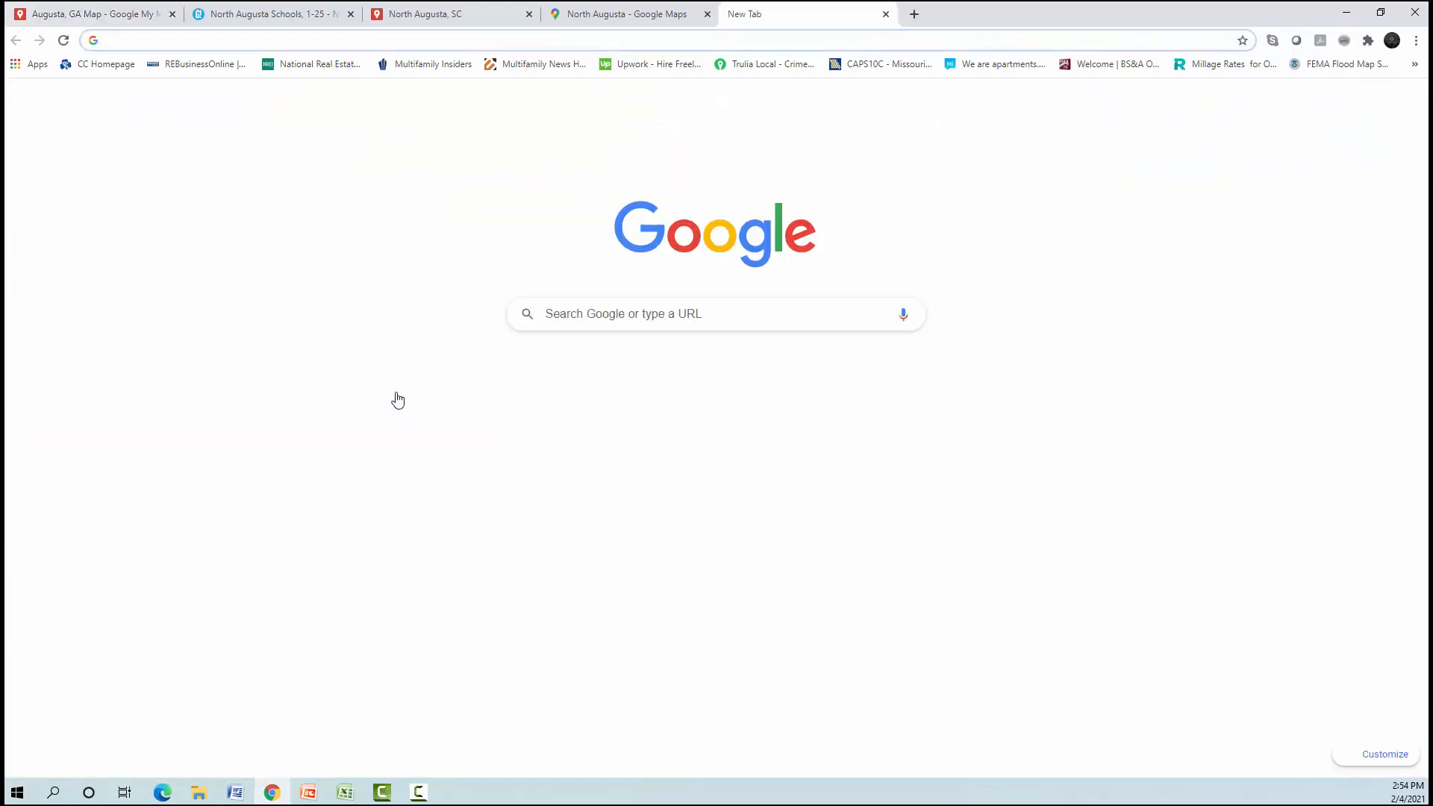
pyautogui.write('google.com')
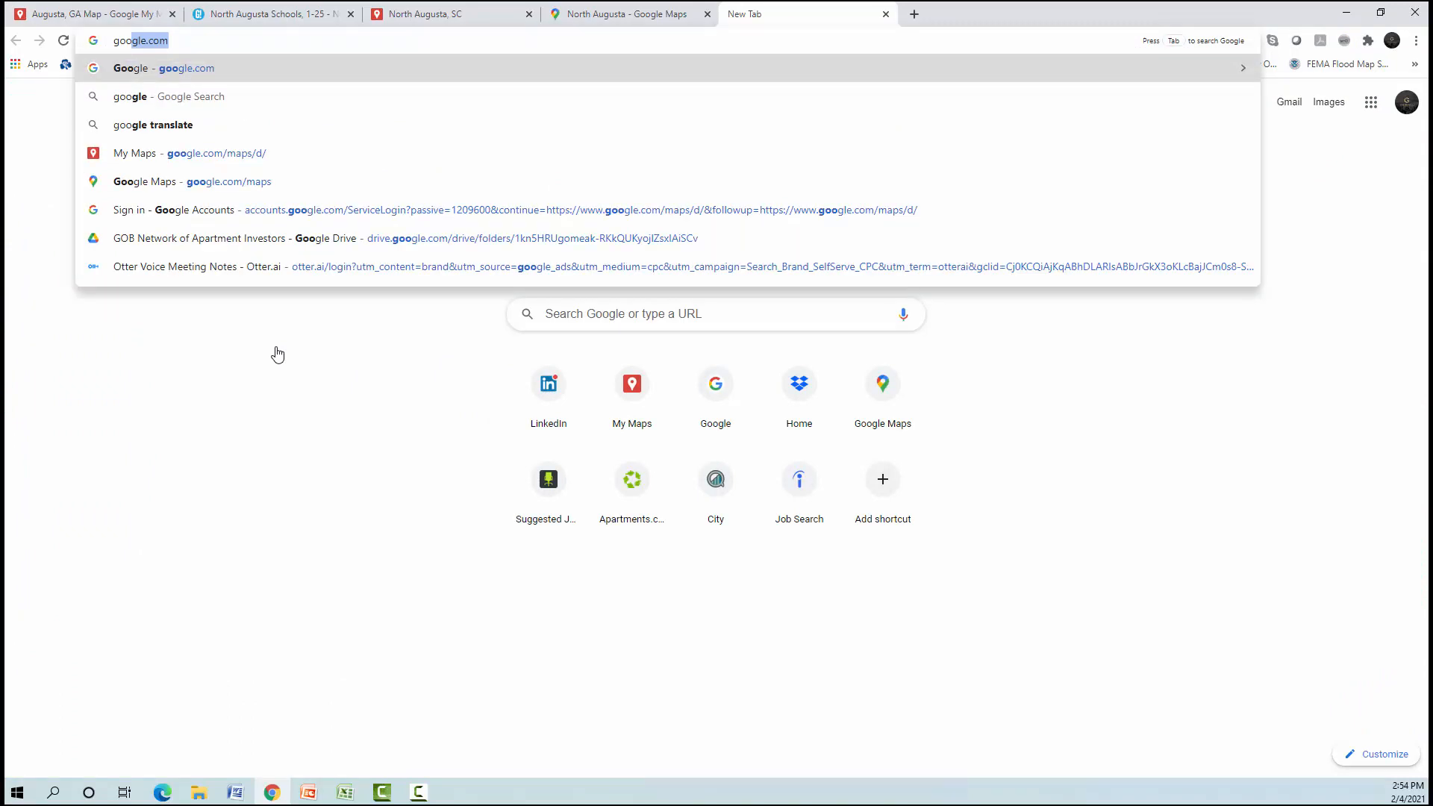
pyautogui.press('Return')
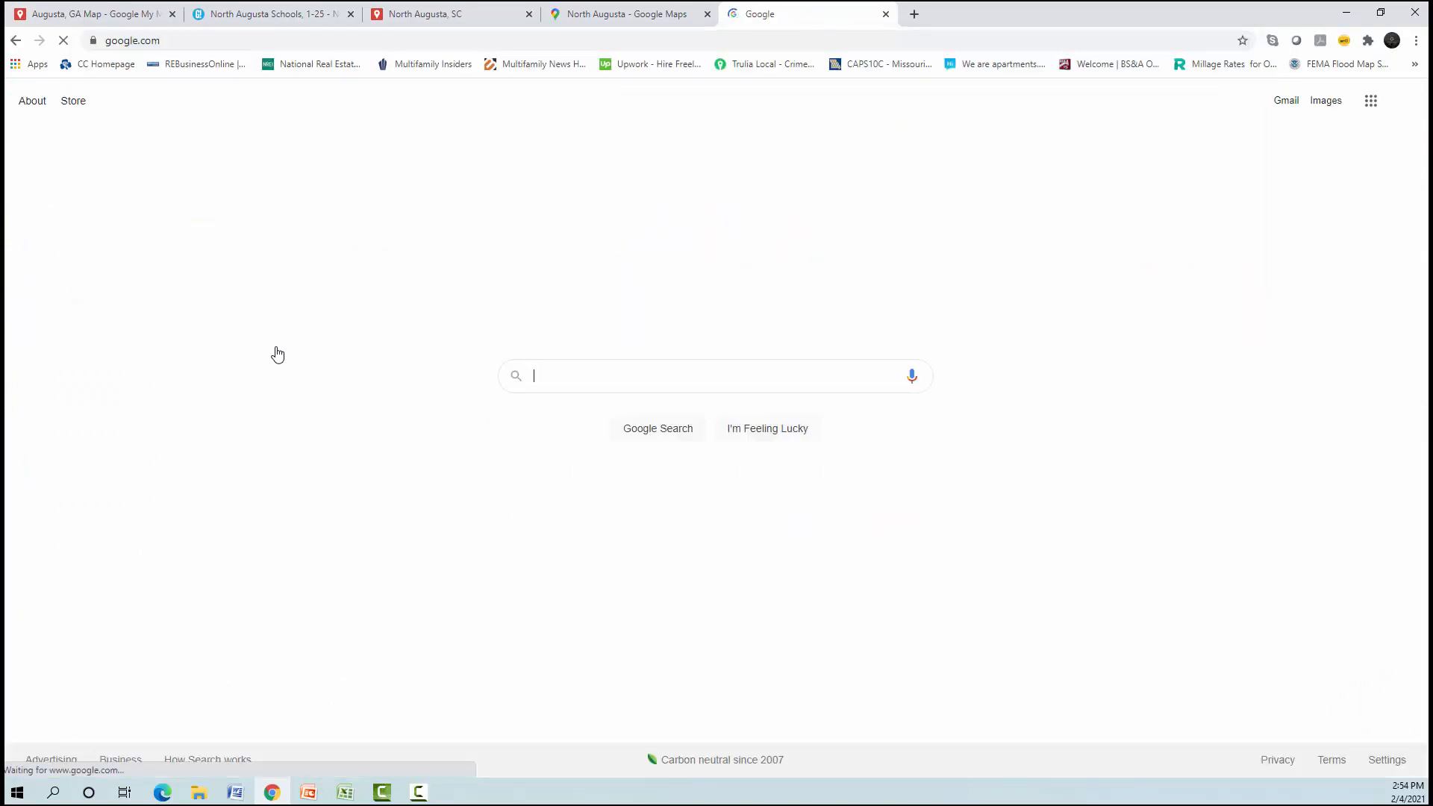
pyautogui.write('st')
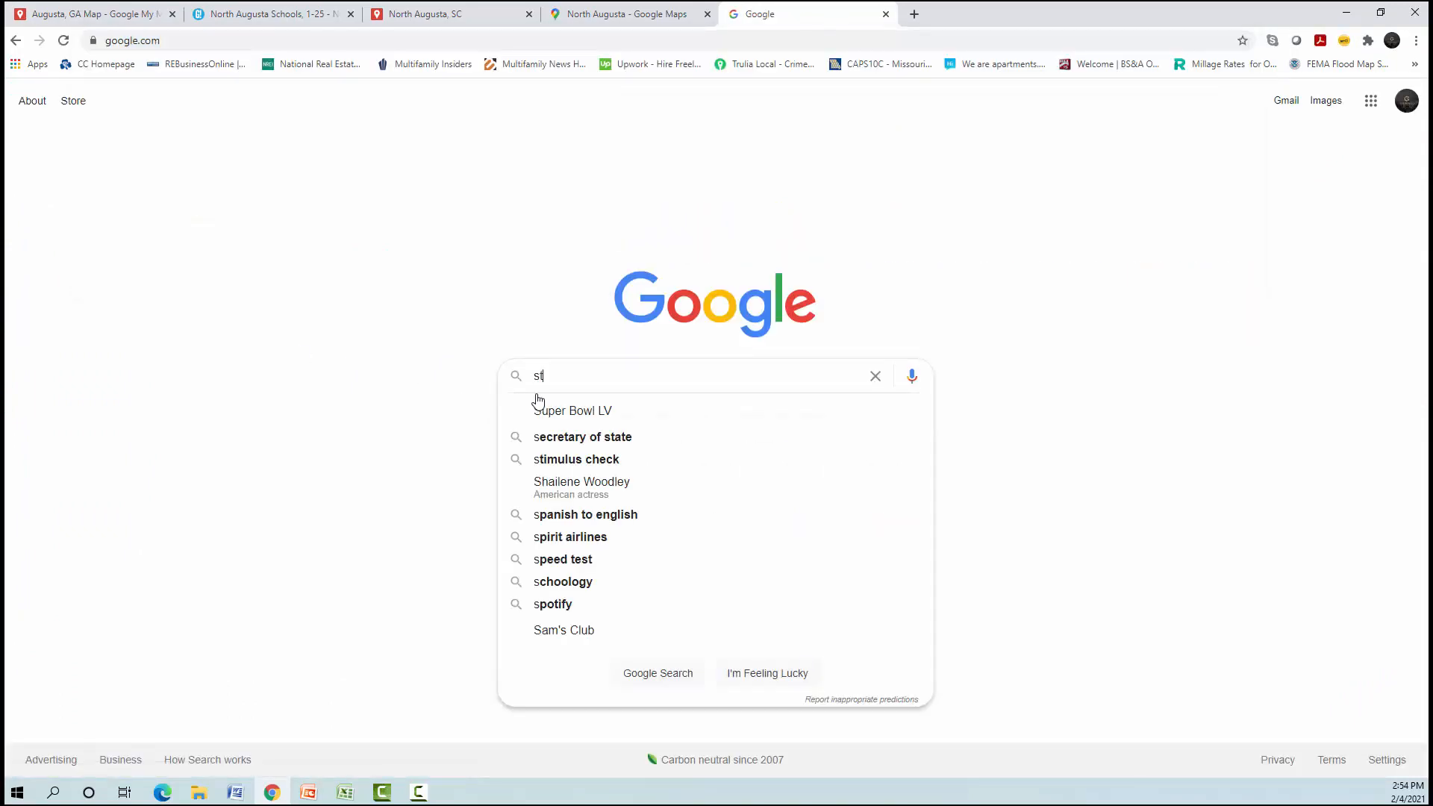
pyautogui.write('arbucks in ')
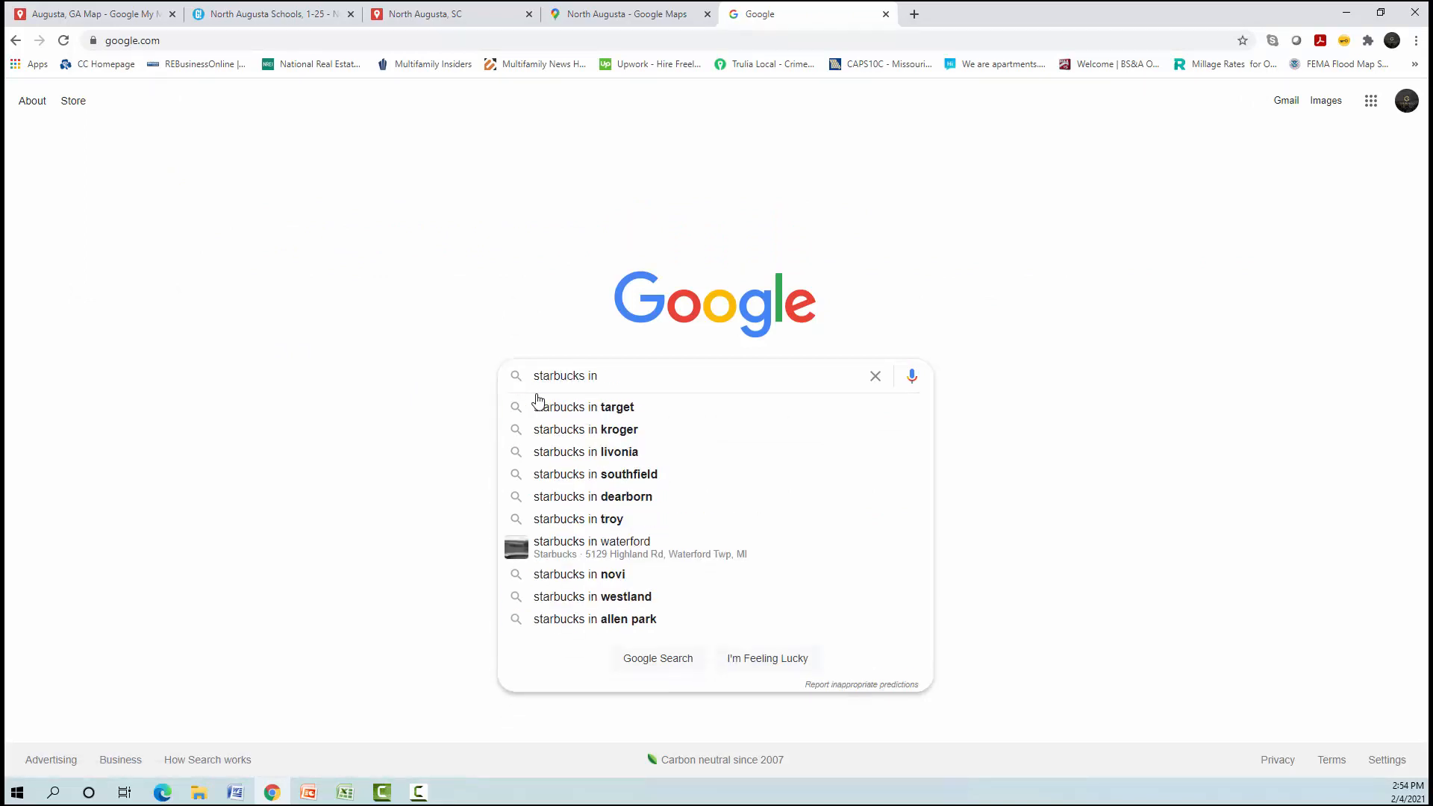
pyautogui.write('NM')
pyautogui.press('BackSpace')
pyautogui.write('o')
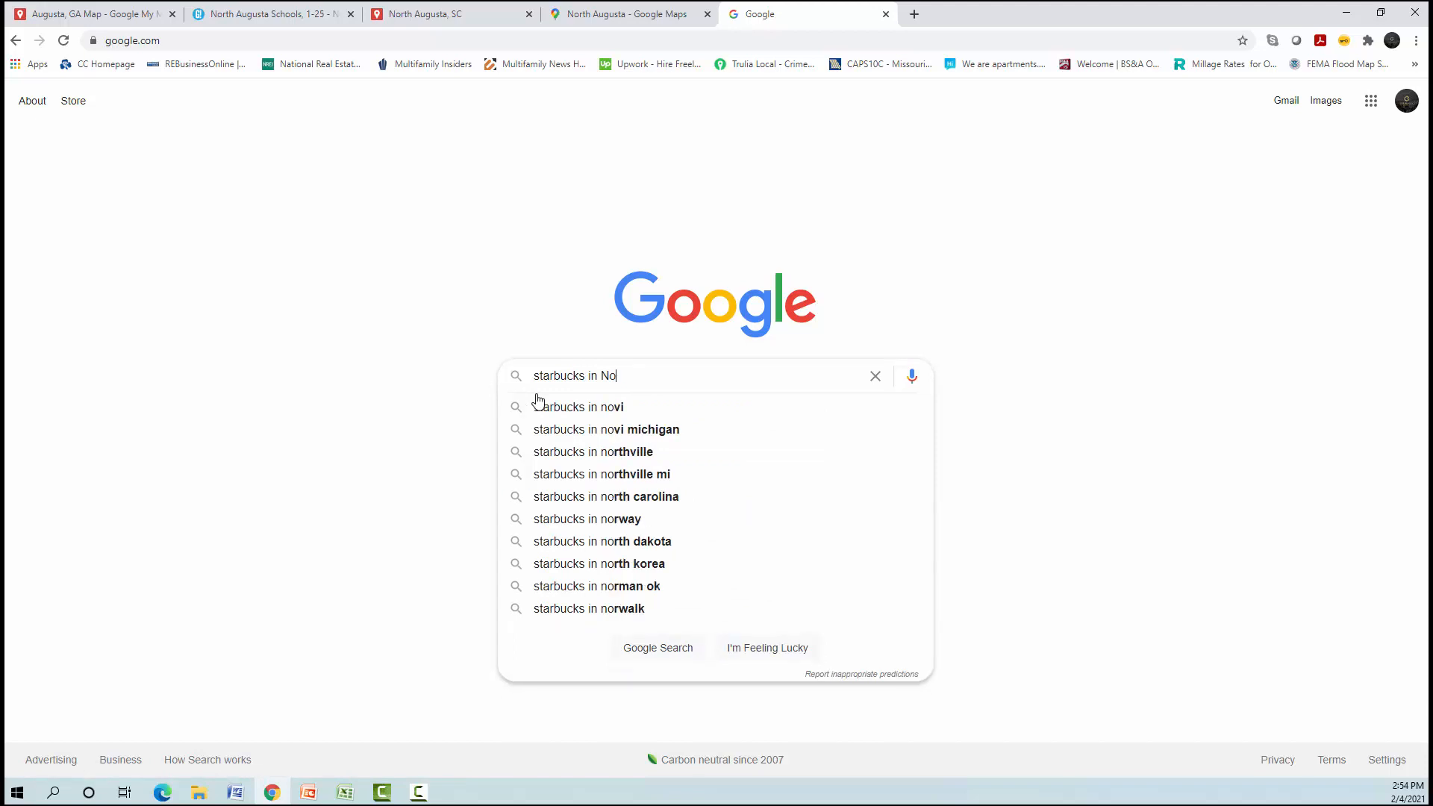
pyautogui.write('rth Augus')
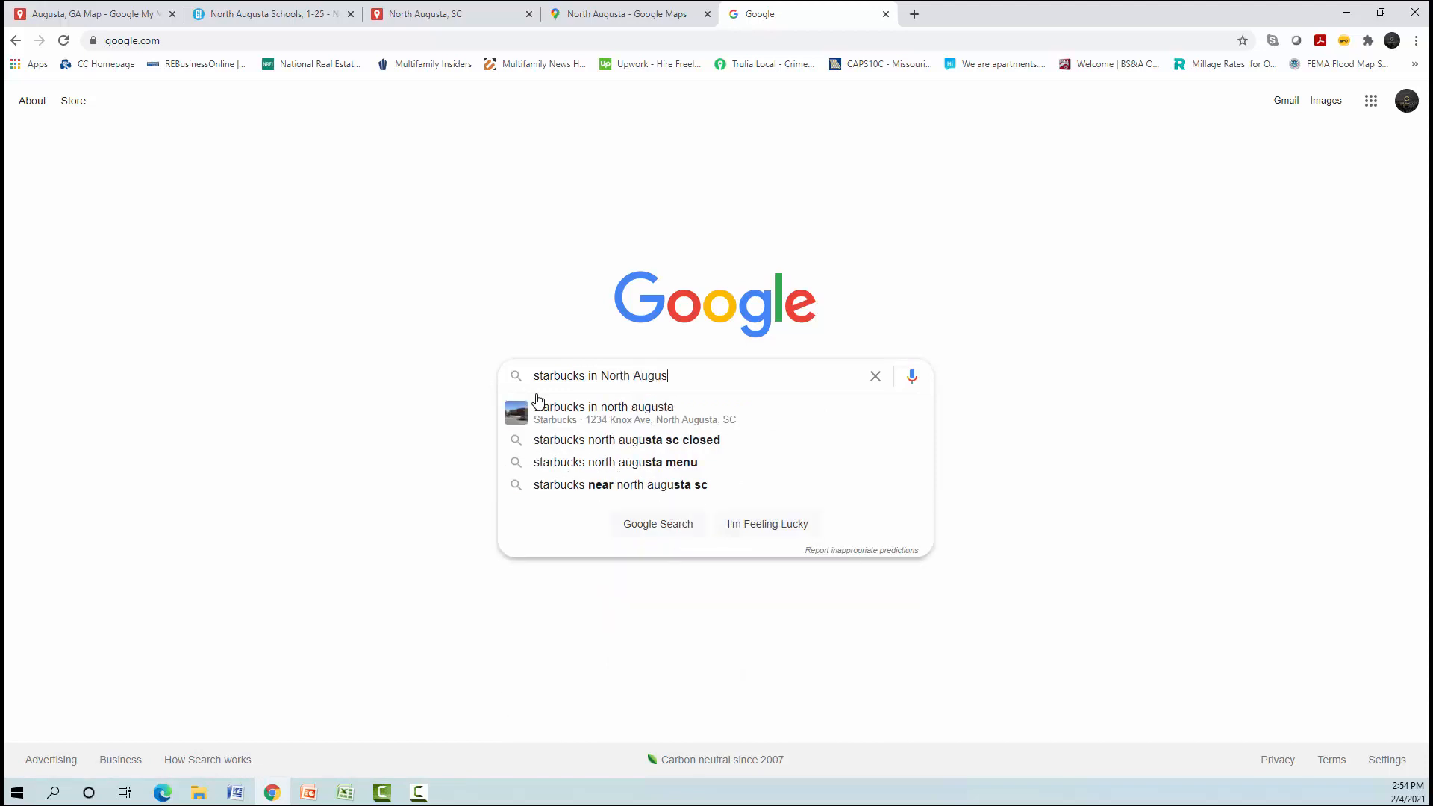
pyautogui.write('ta, S ')
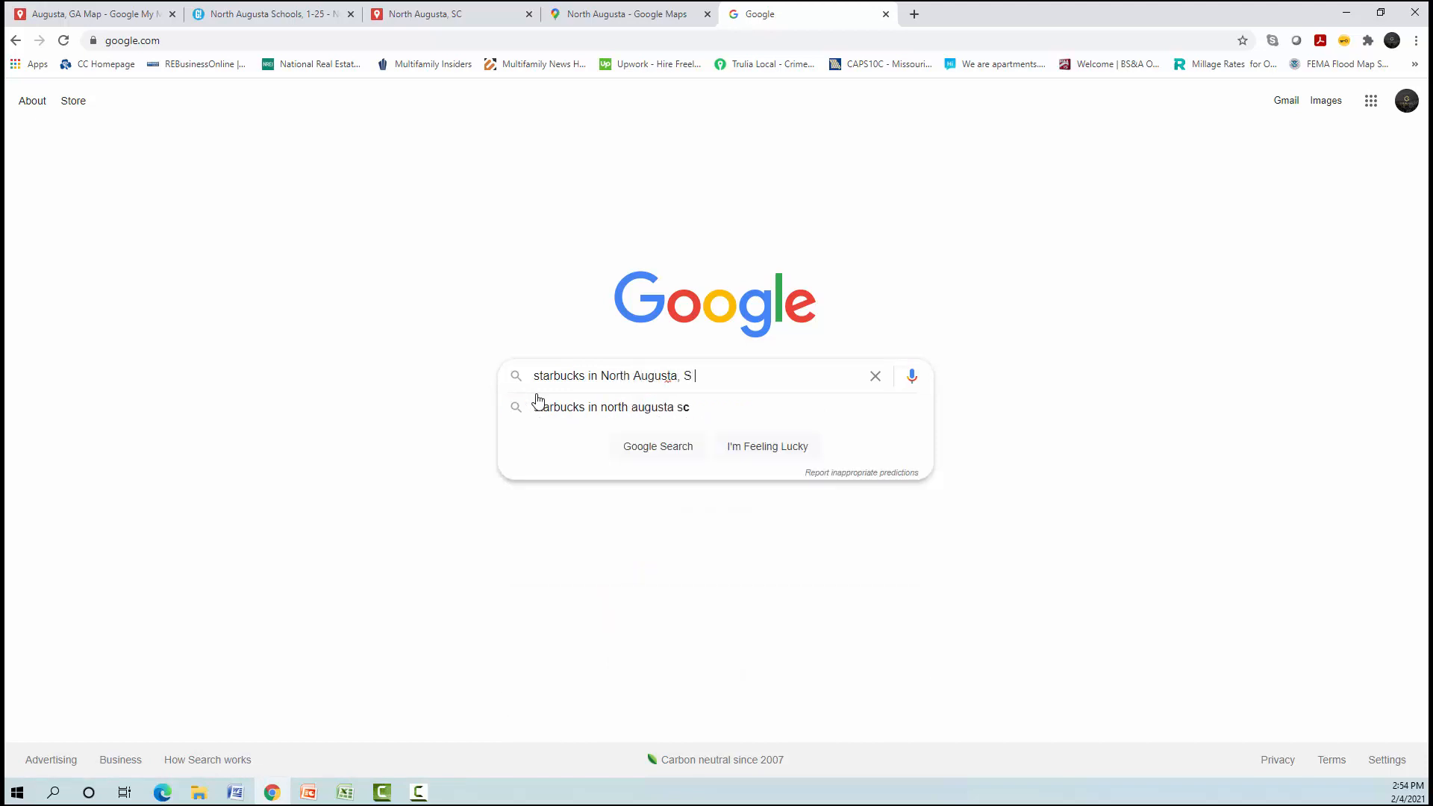
pyautogui.write('C')
pyautogui.press('Return')
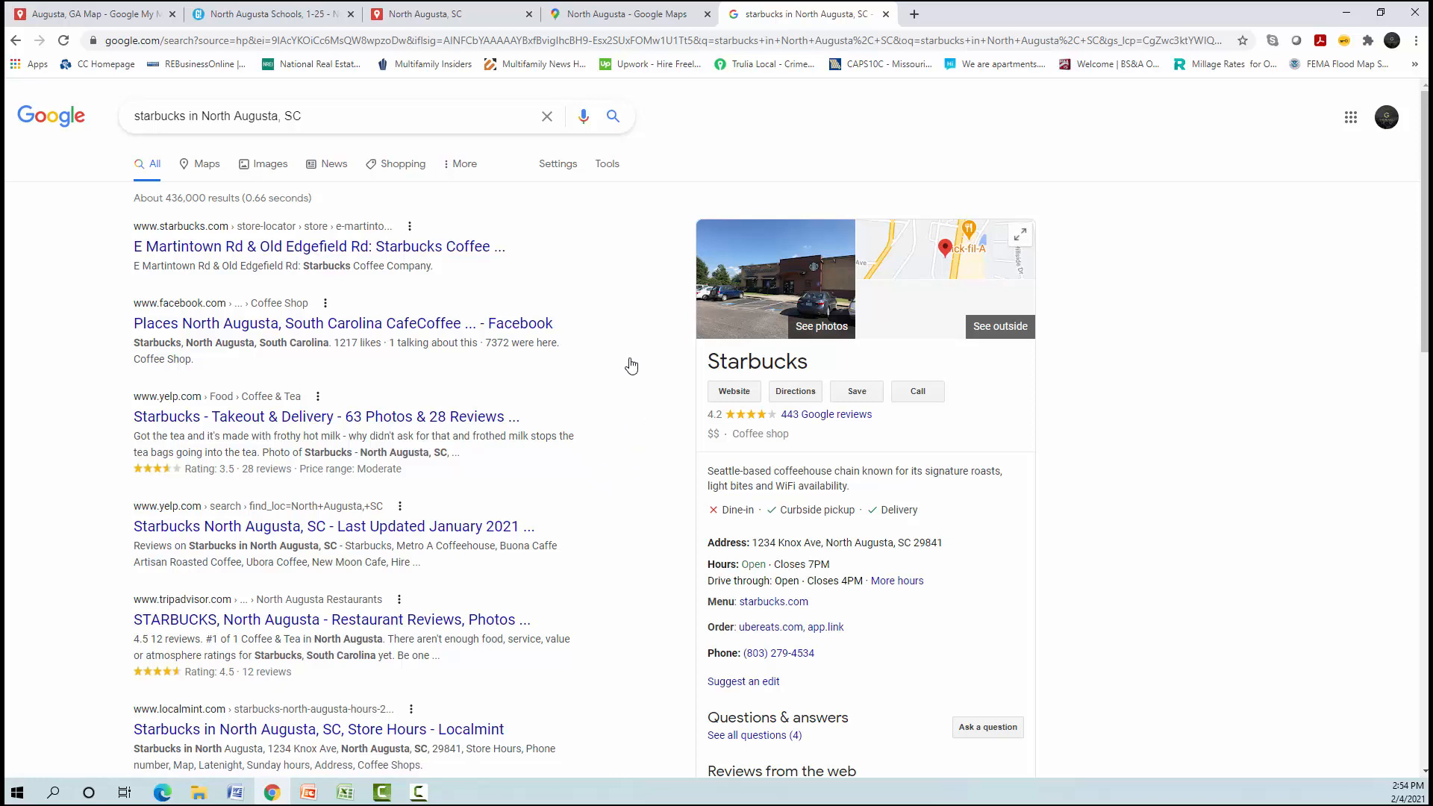
# - Look through the Starbucks search results, view the store's location on the map and return to the results
pyautogui.scroll(-1, 636, 368)
pyautogui.scroll(-2, 633, 368)
pyautogui.scroll(4, 316, 281)
pyautogui.click(204, 167)
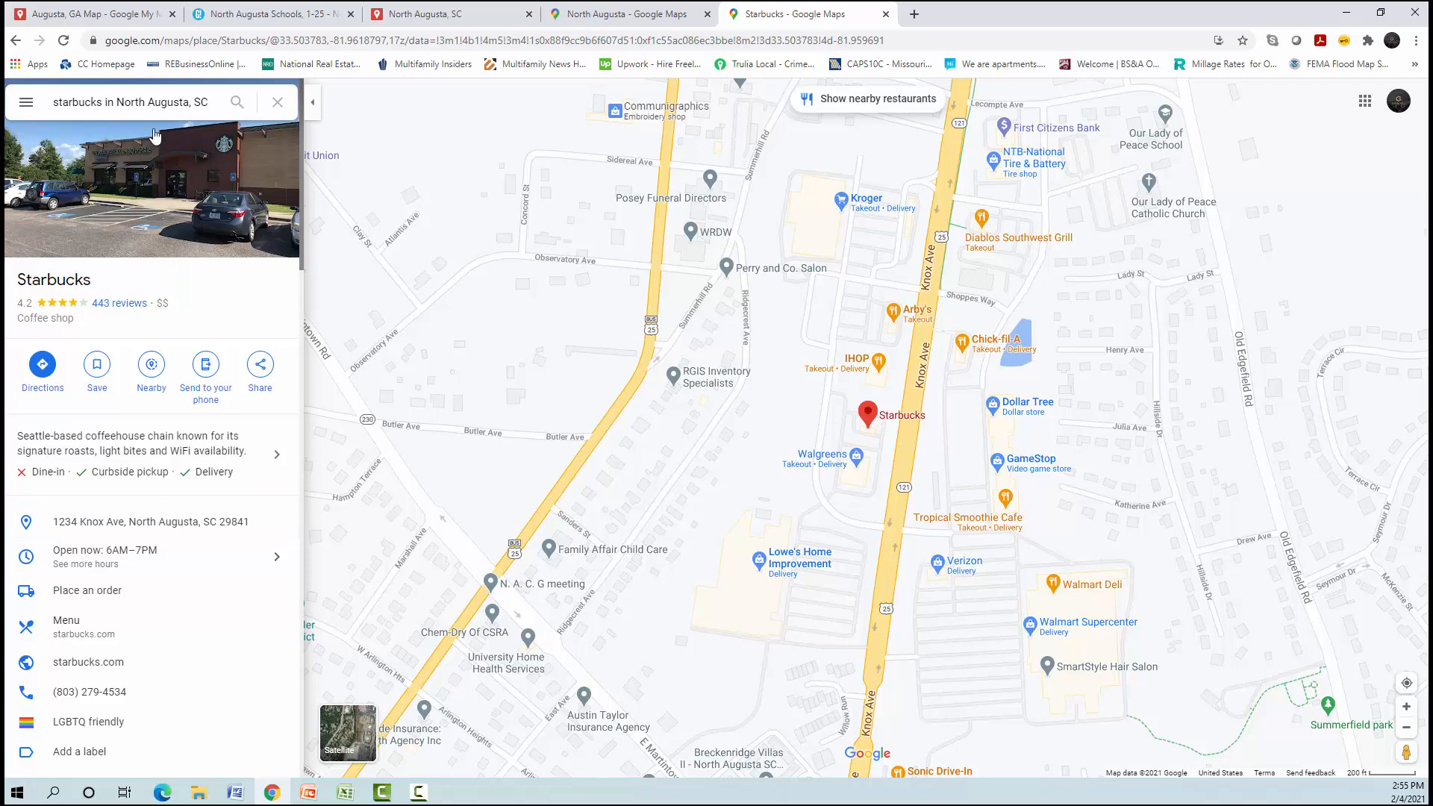
pyautogui.click(15, 42)
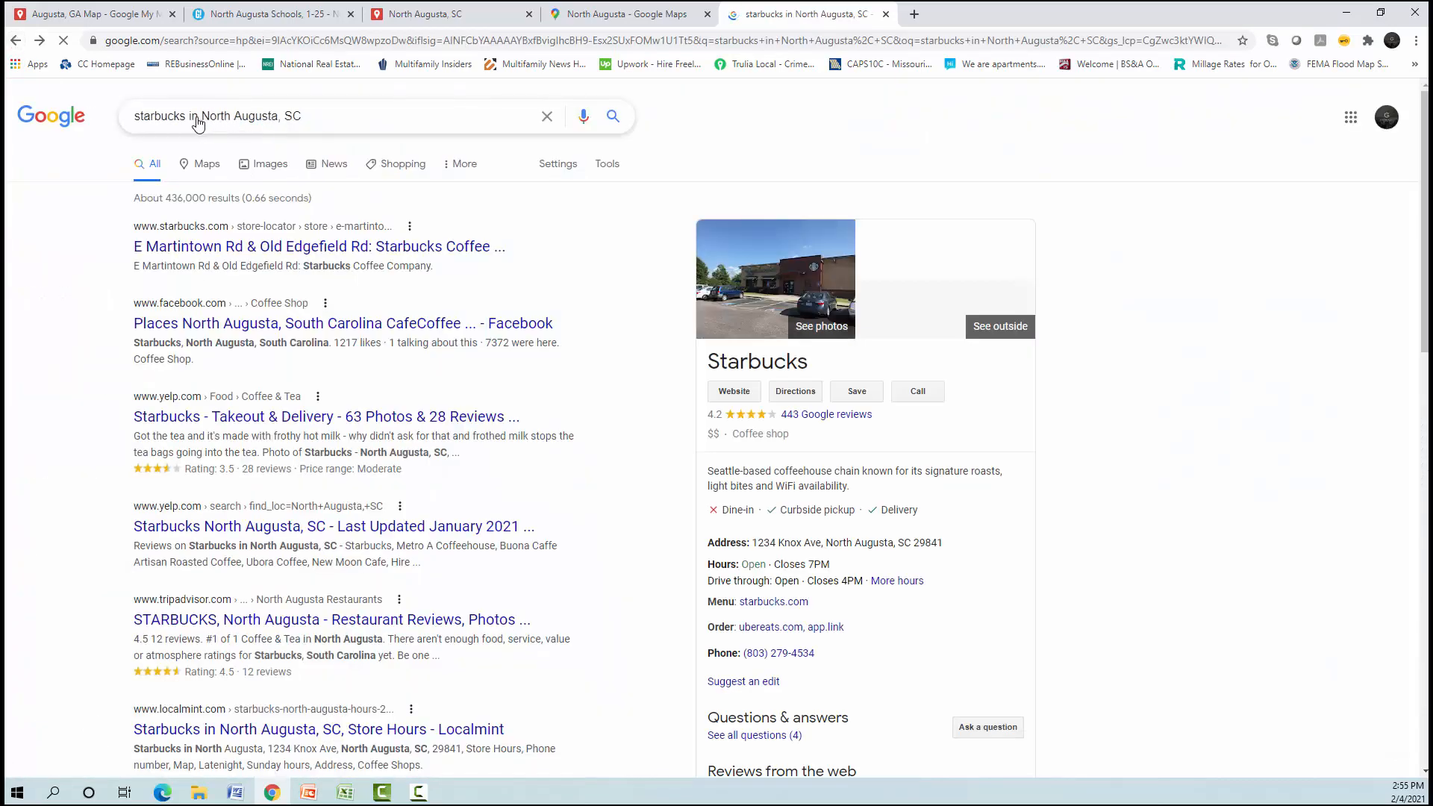
# - Change the search to "target in North Augusta, SC" and view all matching locations on the map
pyautogui.doubleClick(160, 117)
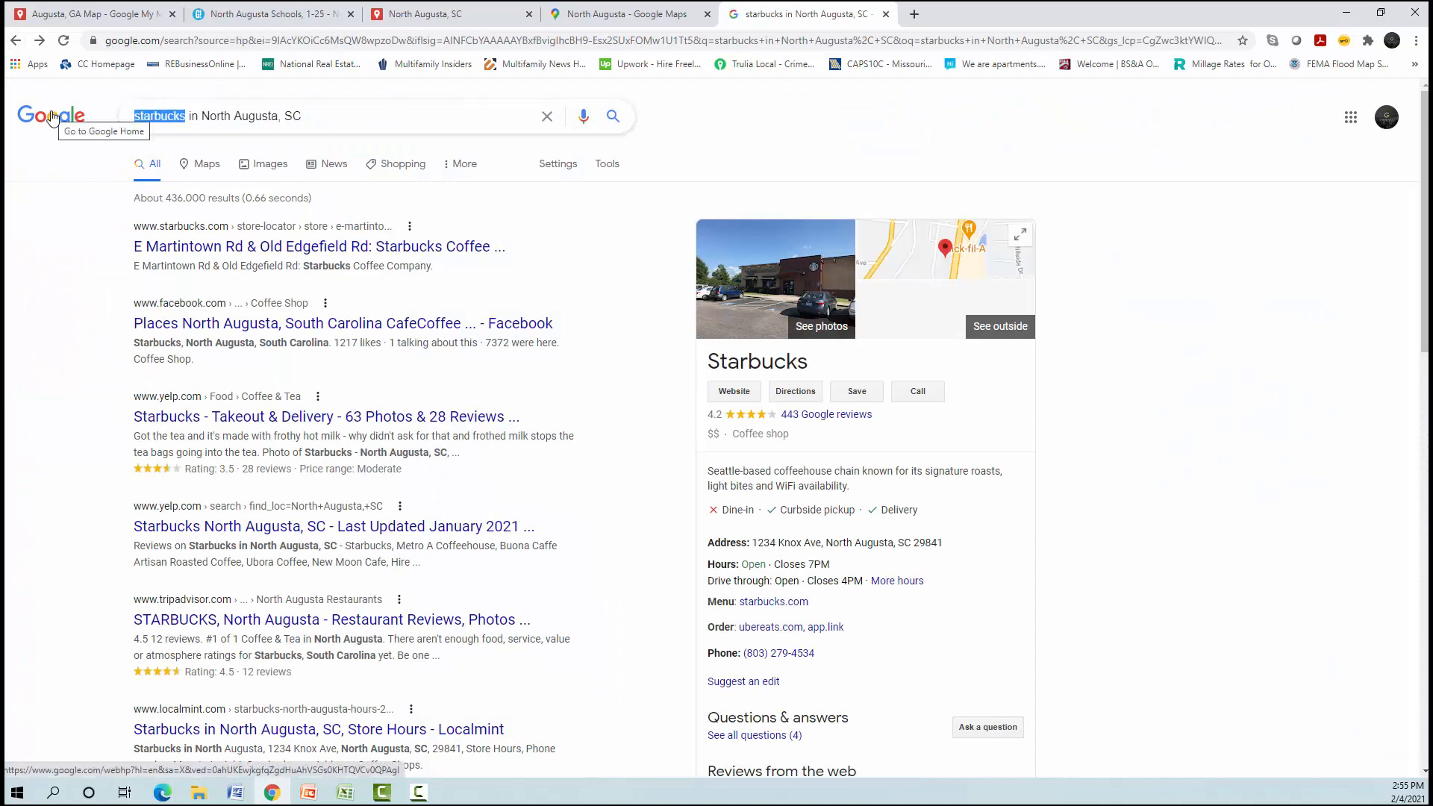
pyautogui.write('ta')
pyautogui.write('r')
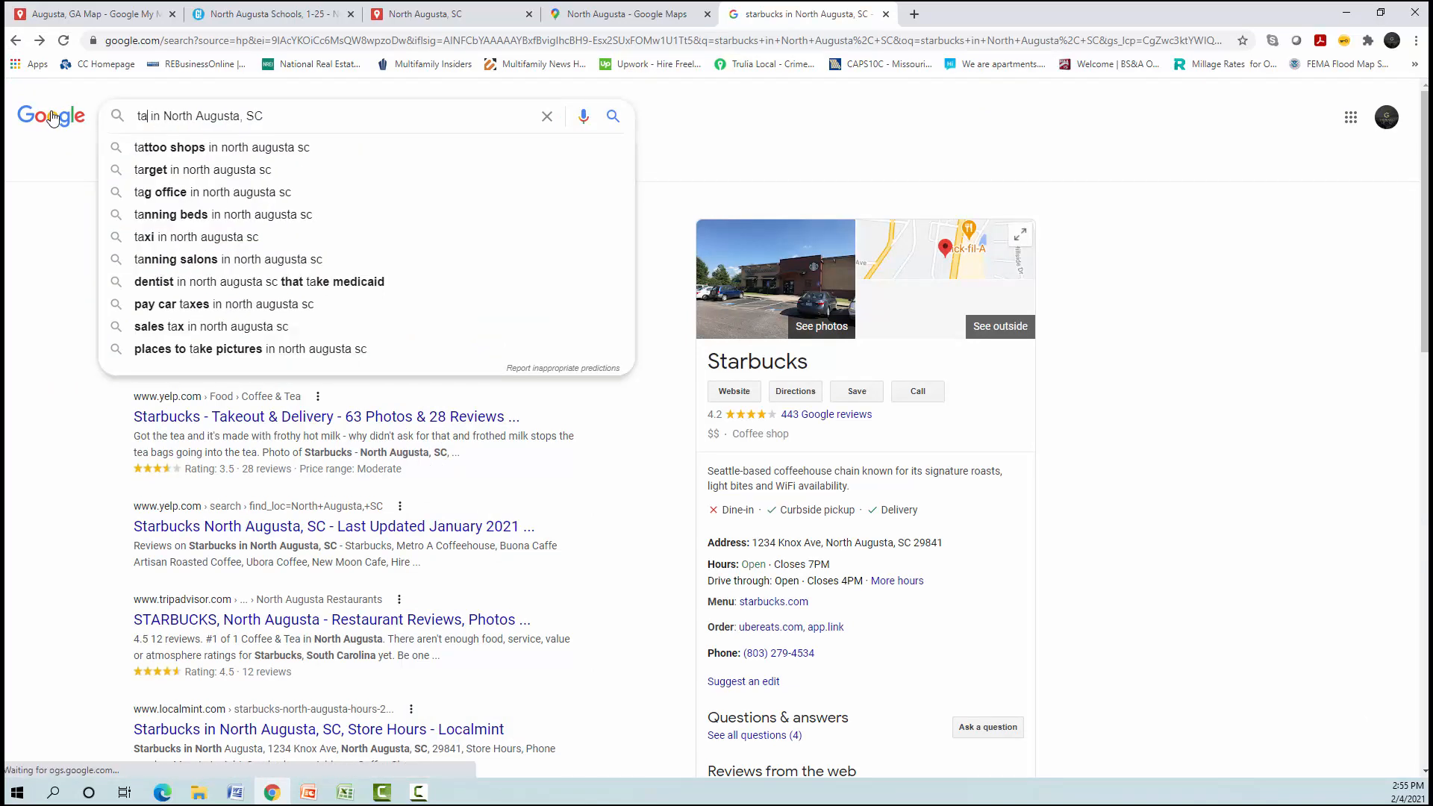
pyautogui.write('et')
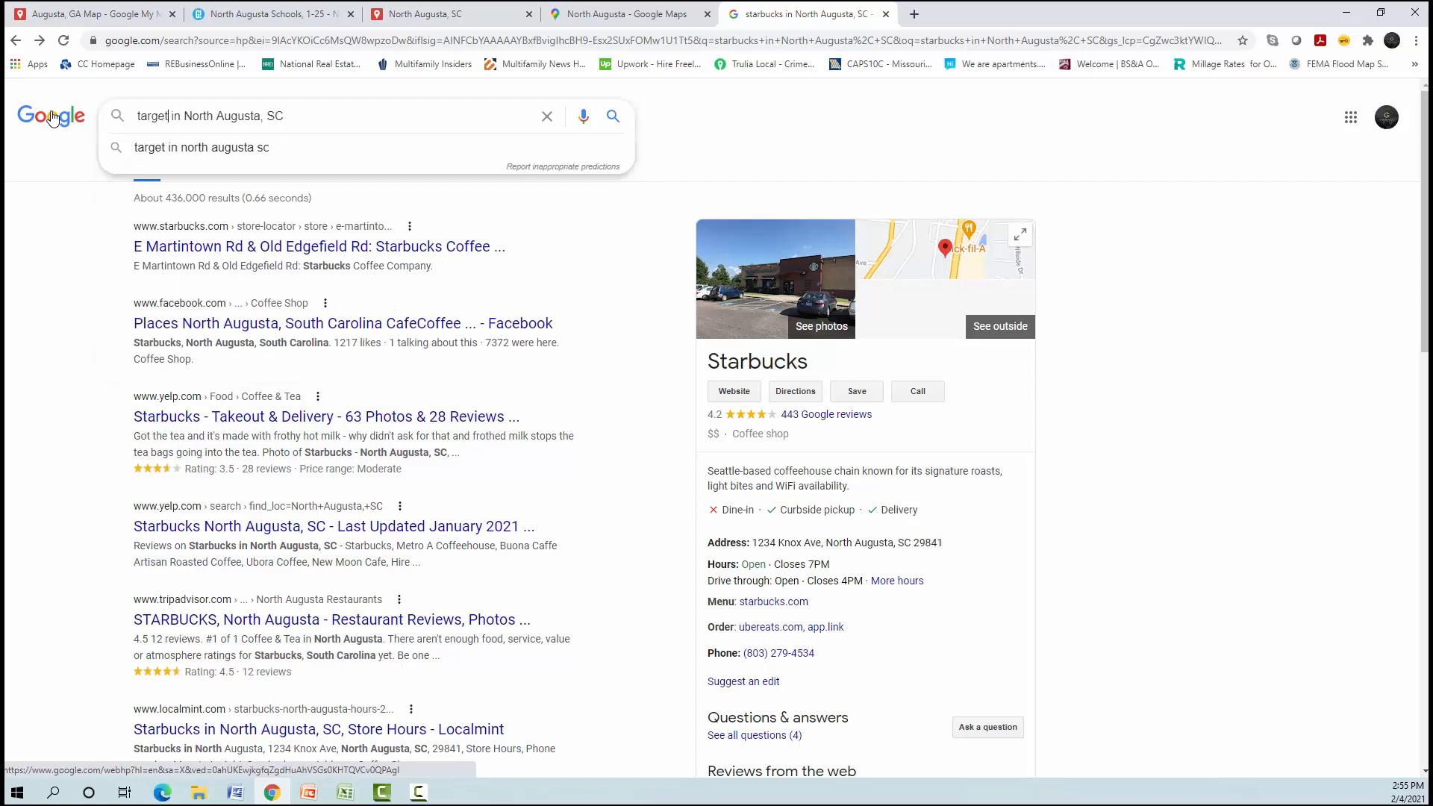
pyautogui.press('Return')
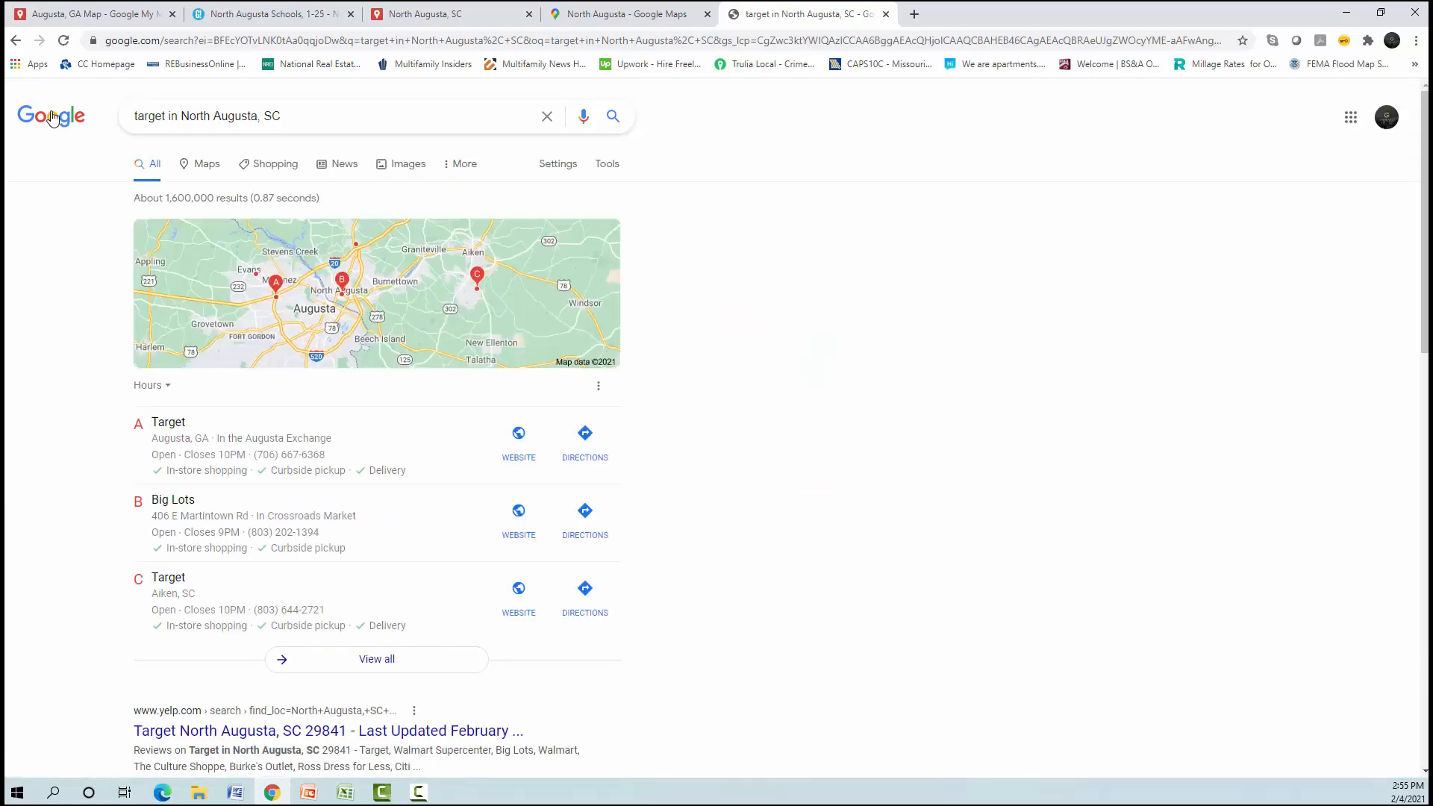
pyautogui.click(391, 660)
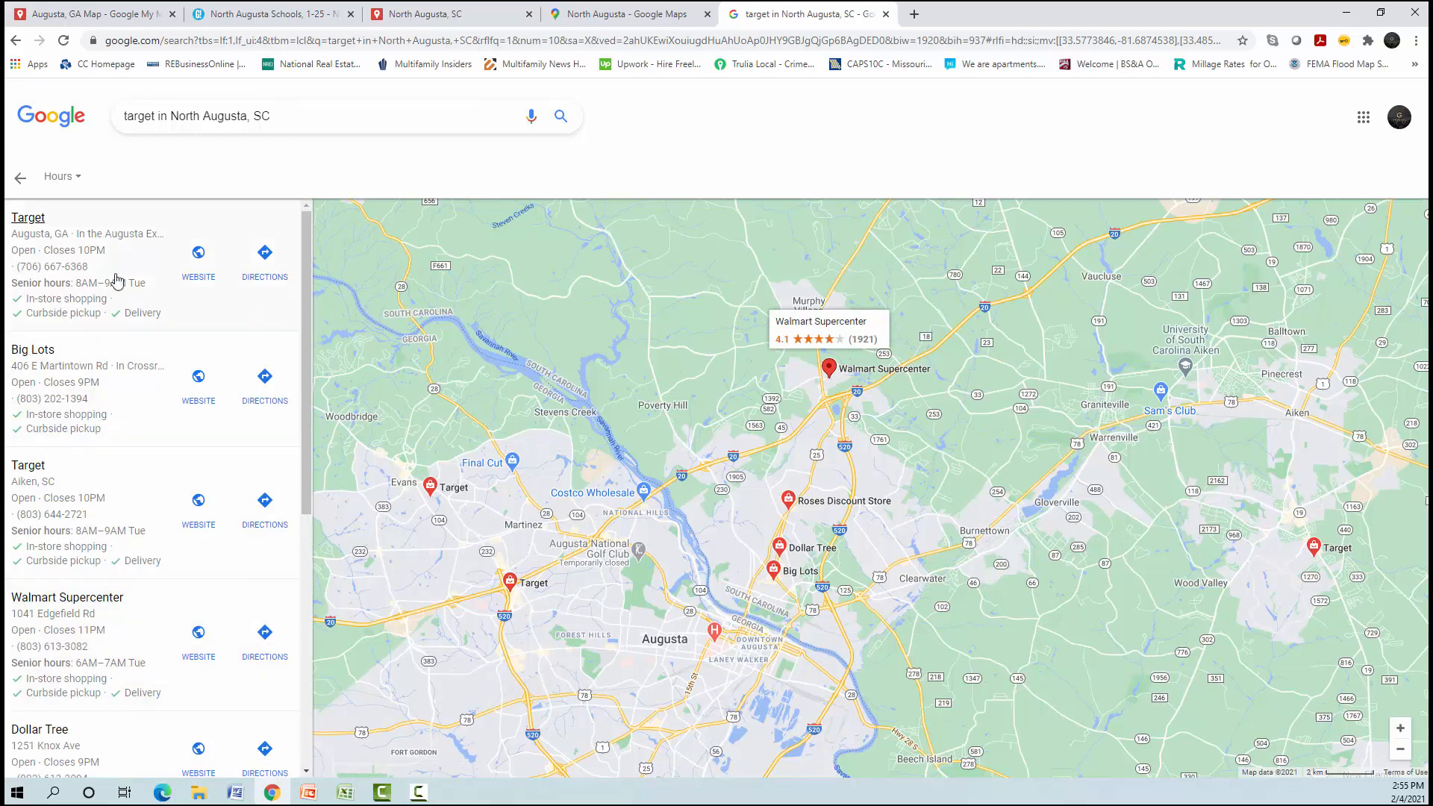
# - Review the Augusta, GA Map's Path of Progress layer, the Target results and the Schools in Macon GA_2-2-21 workbook, ending on the Augusta map
pyautogui.click(98, 19)
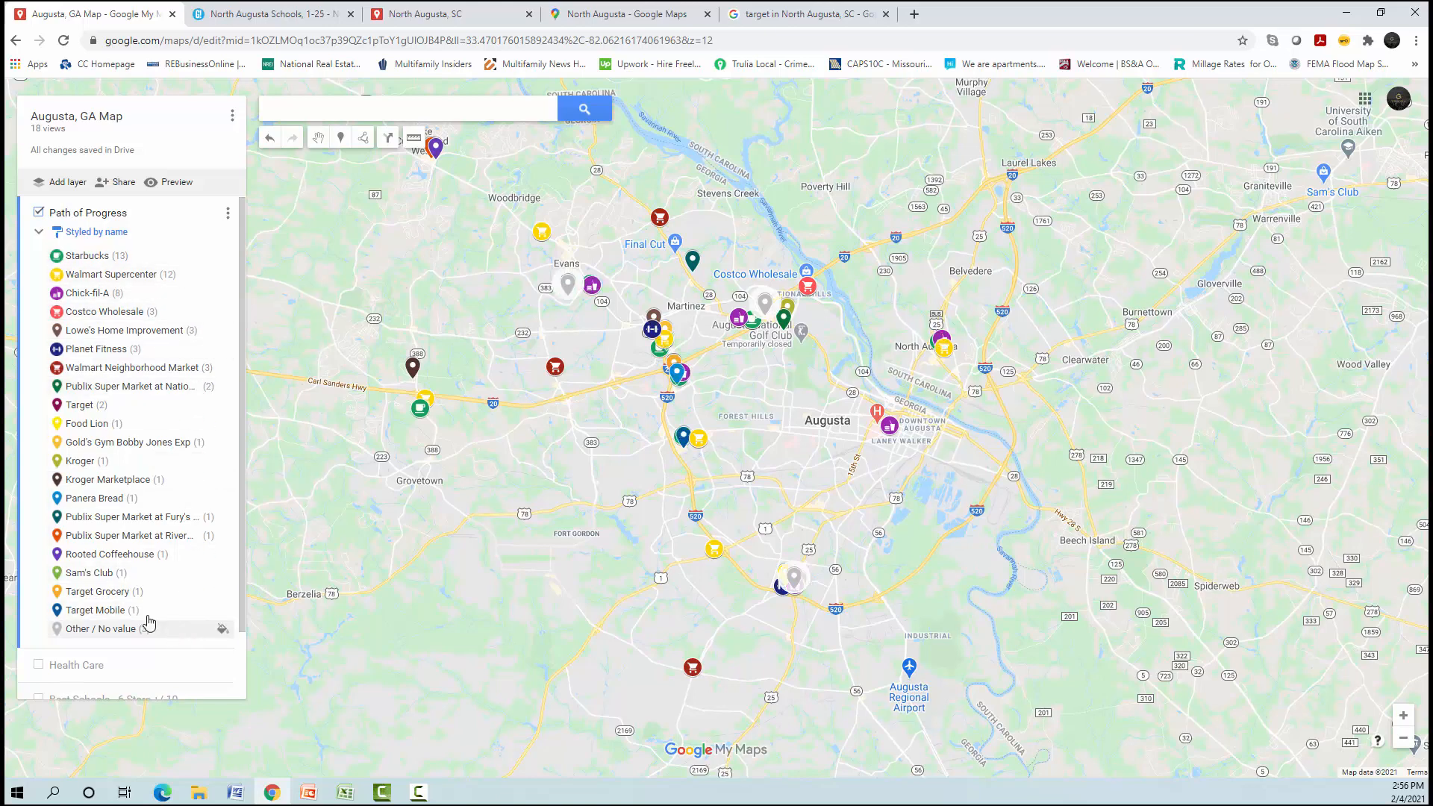
pyautogui.click(767, 16)
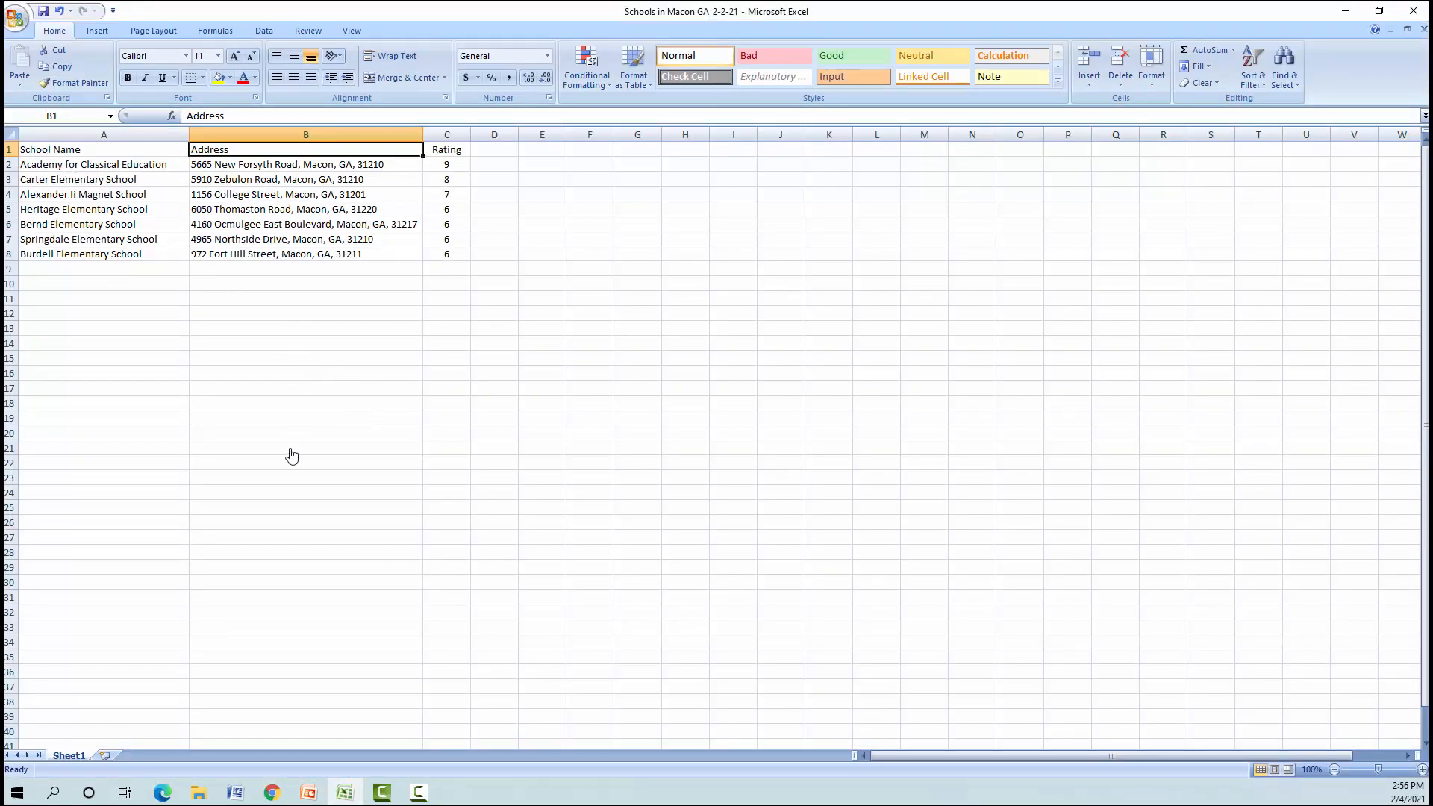
pyautogui.click(1340, 14)
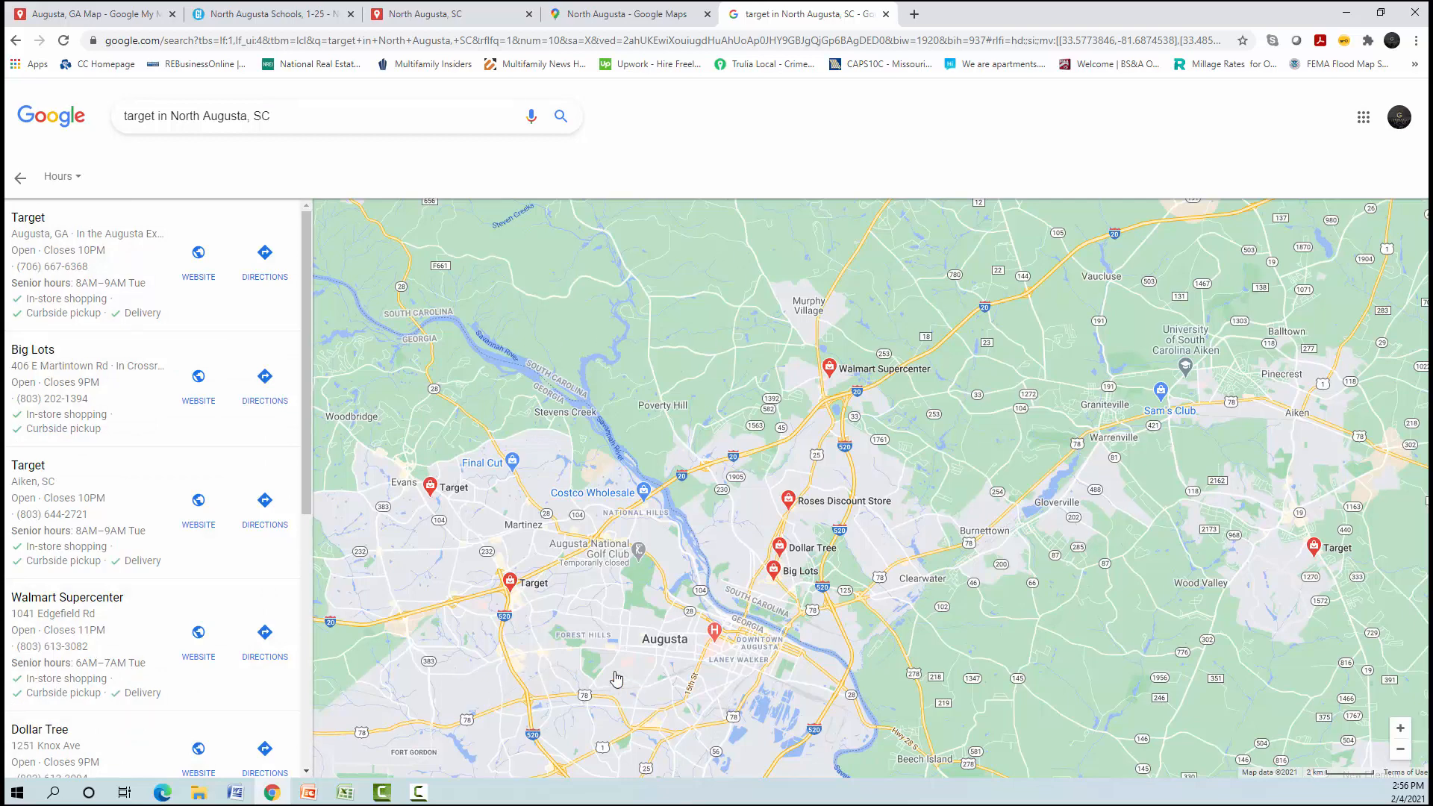
pyautogui.click(90, 15)
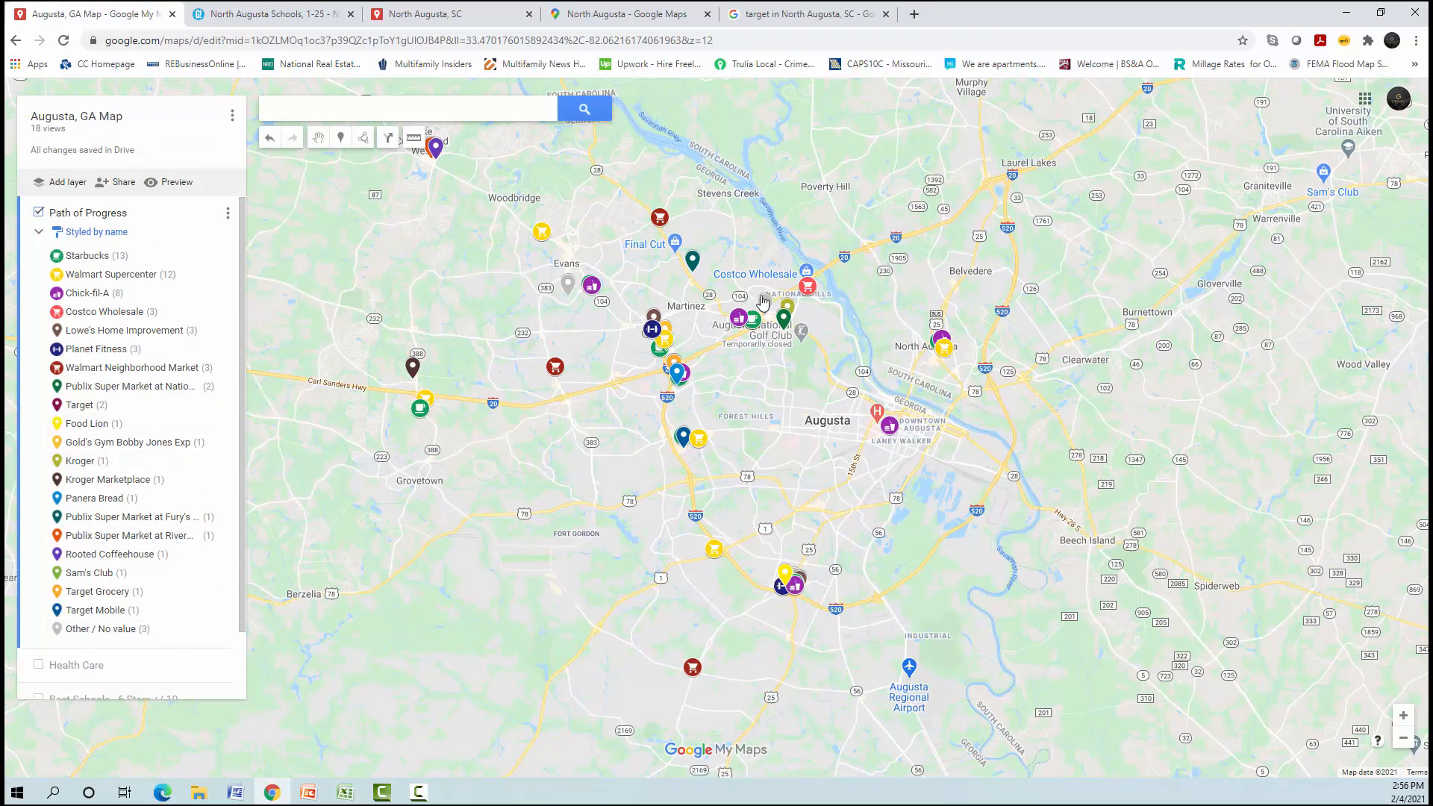
# - Hide Path of Progress, briefly show the Best Schools - 6 Stars +/ 10 layer, and show Path of Progress again
pyautogui.click(39, 213)
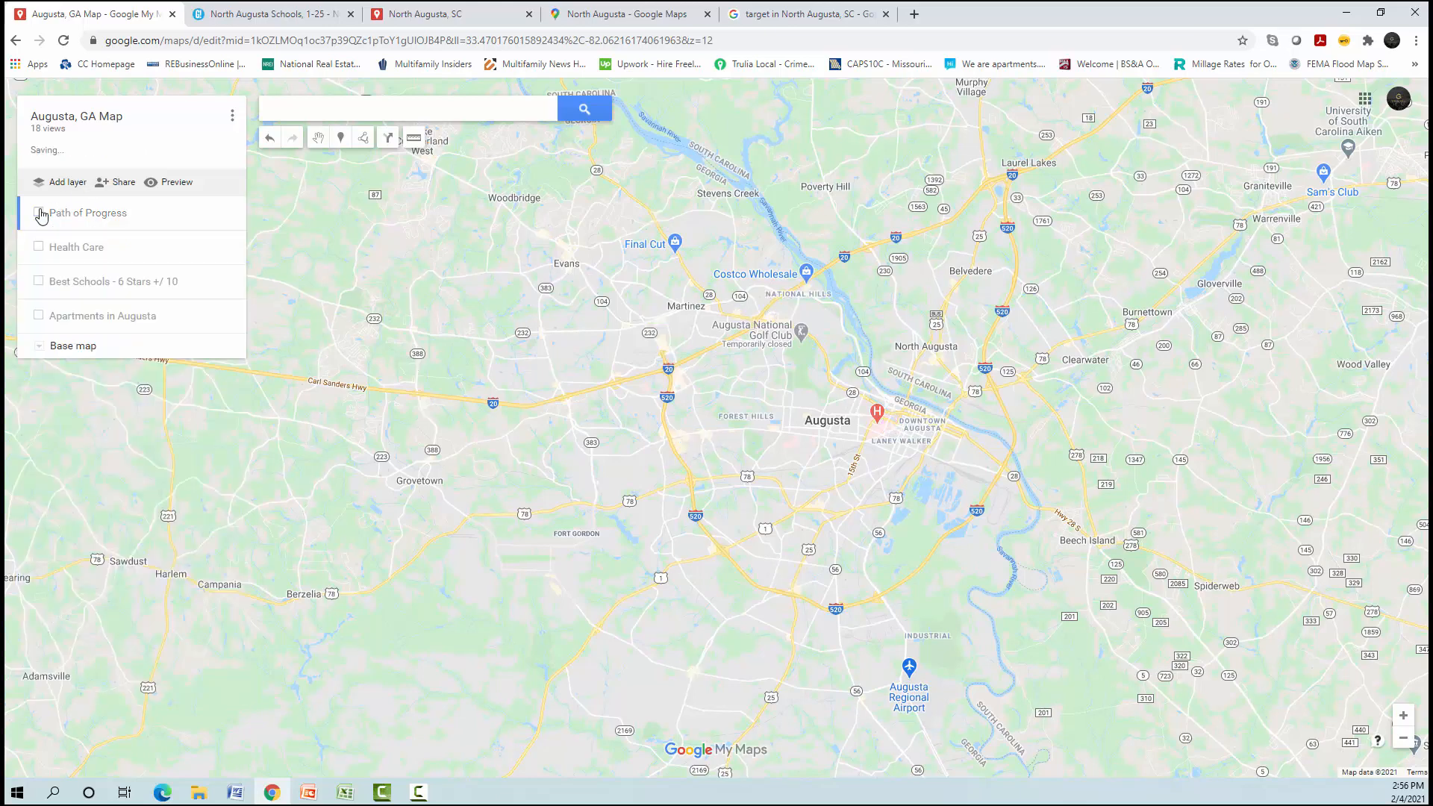
pyautogui.click(39, 283)
pyautogui.click(39, 283)
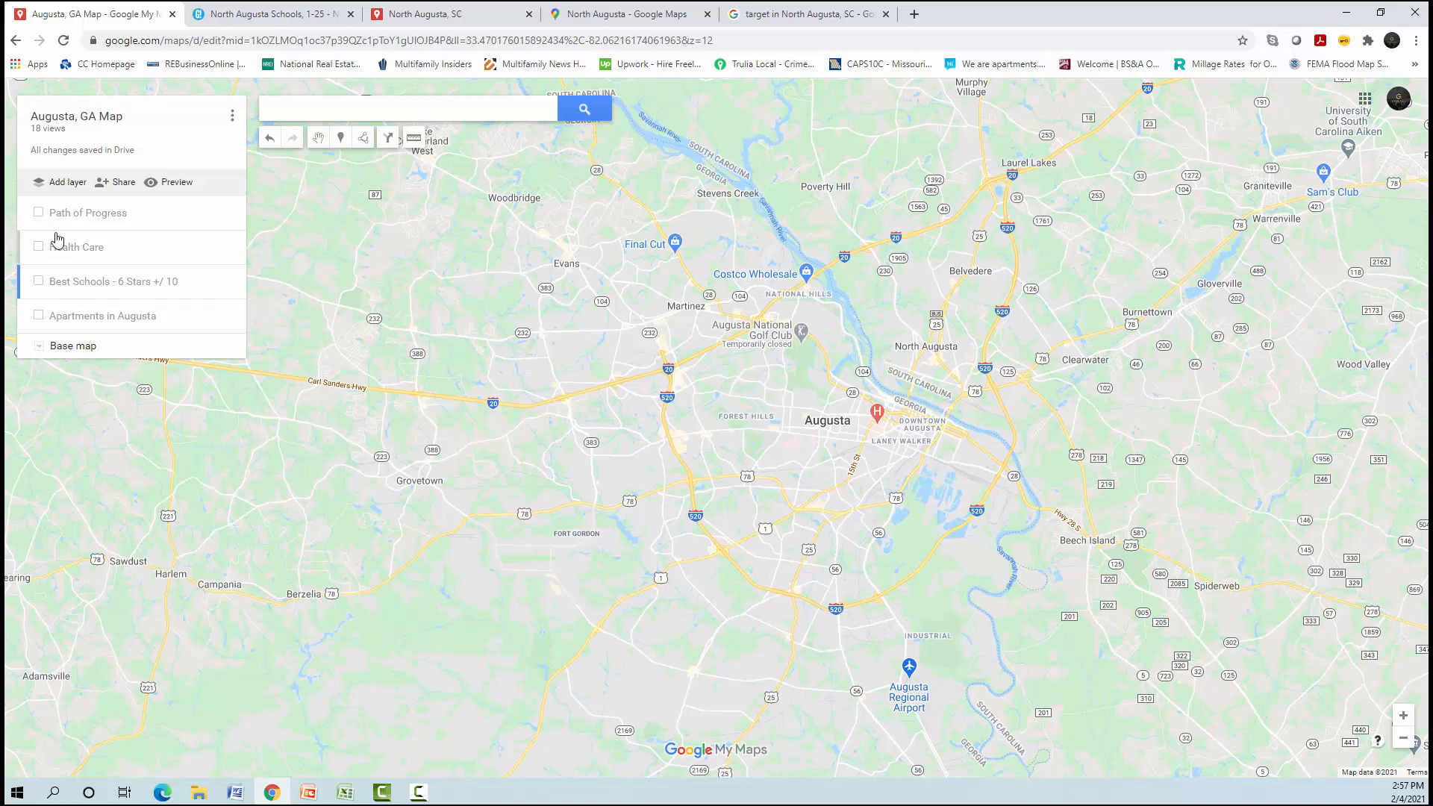
pyautogui.click(38, 212)
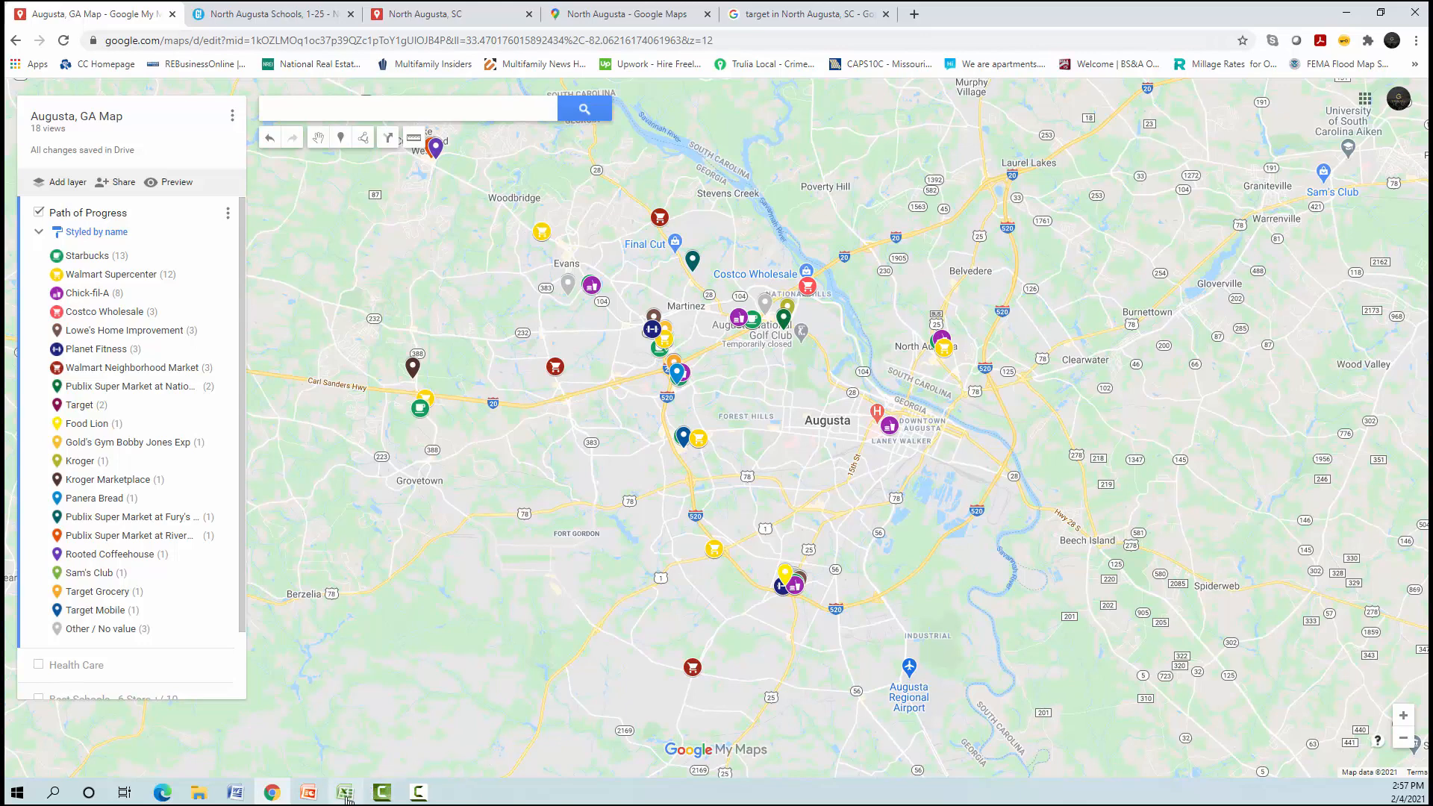
# - Switch to the PowerPoint presentation Due Diligence with Google Maps_2-7-21 and open the third slide, "Schedule a Call?"
pyautogui.moveTo(309, 797)
pyautogui.click(341, 739)
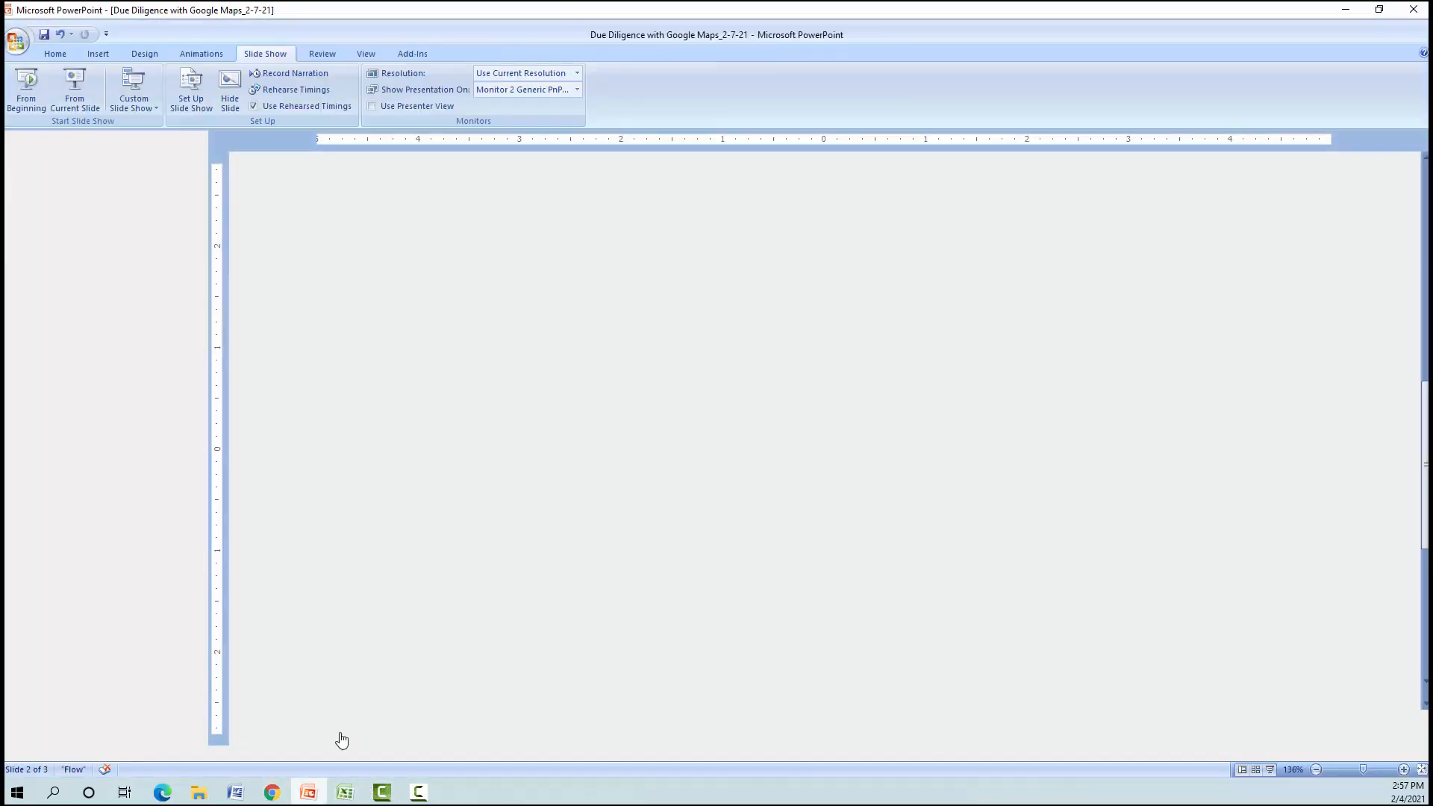
pyautogui.click(105, 423)
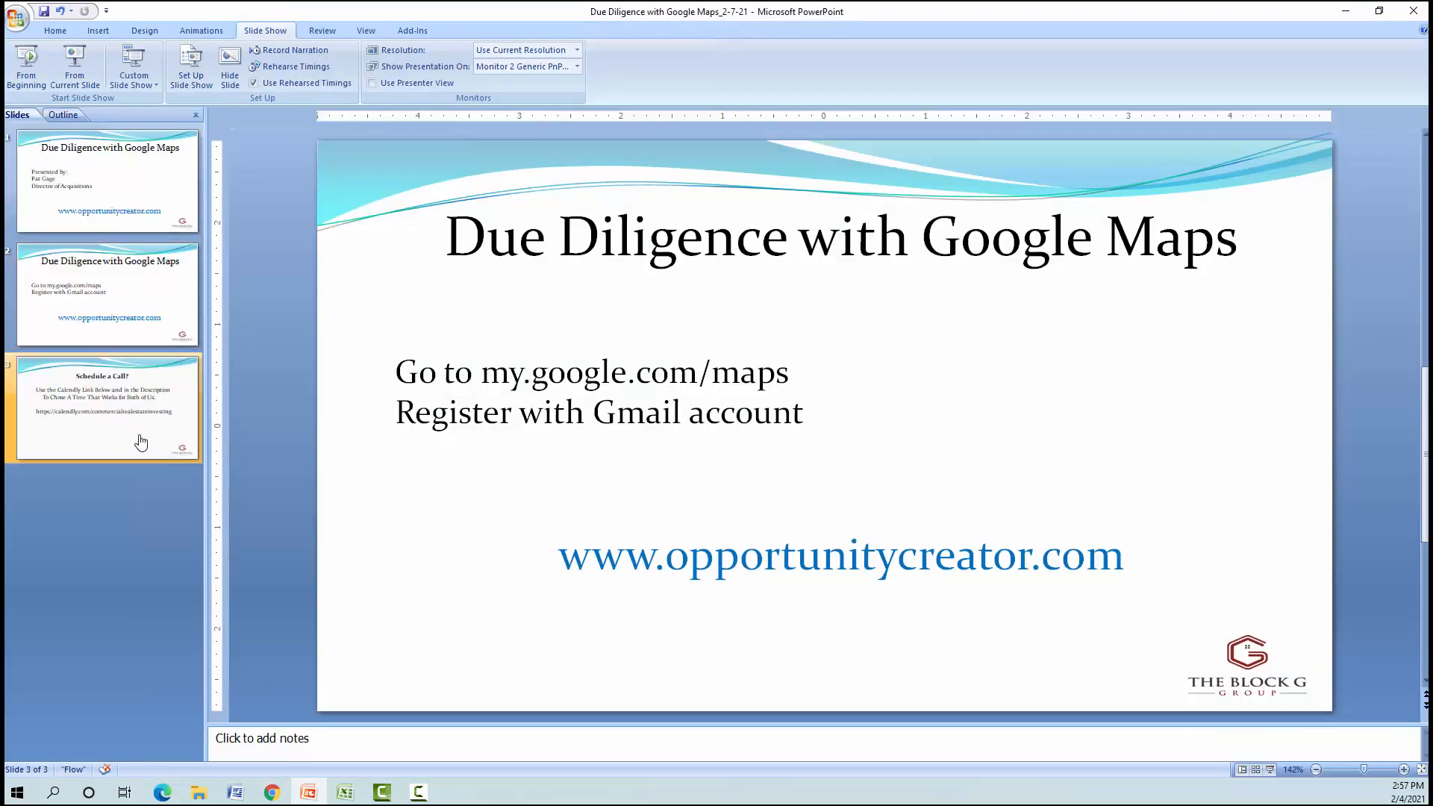